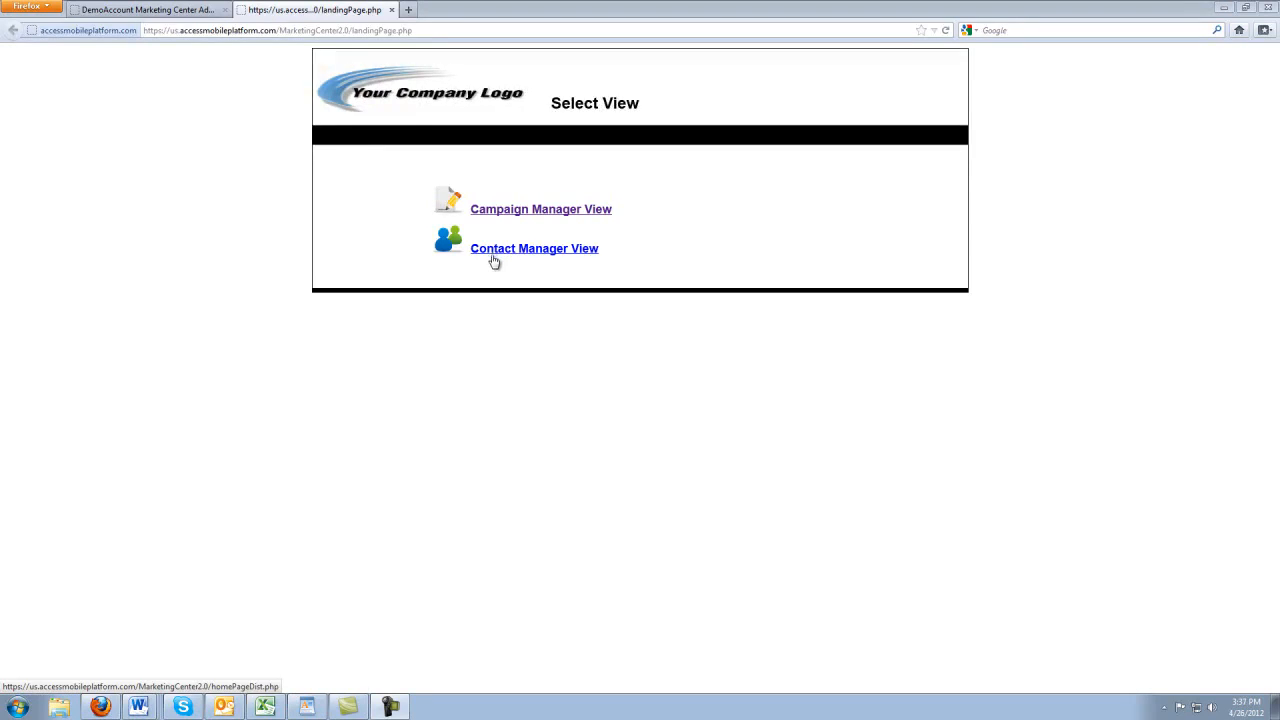
left_click(166, 9)
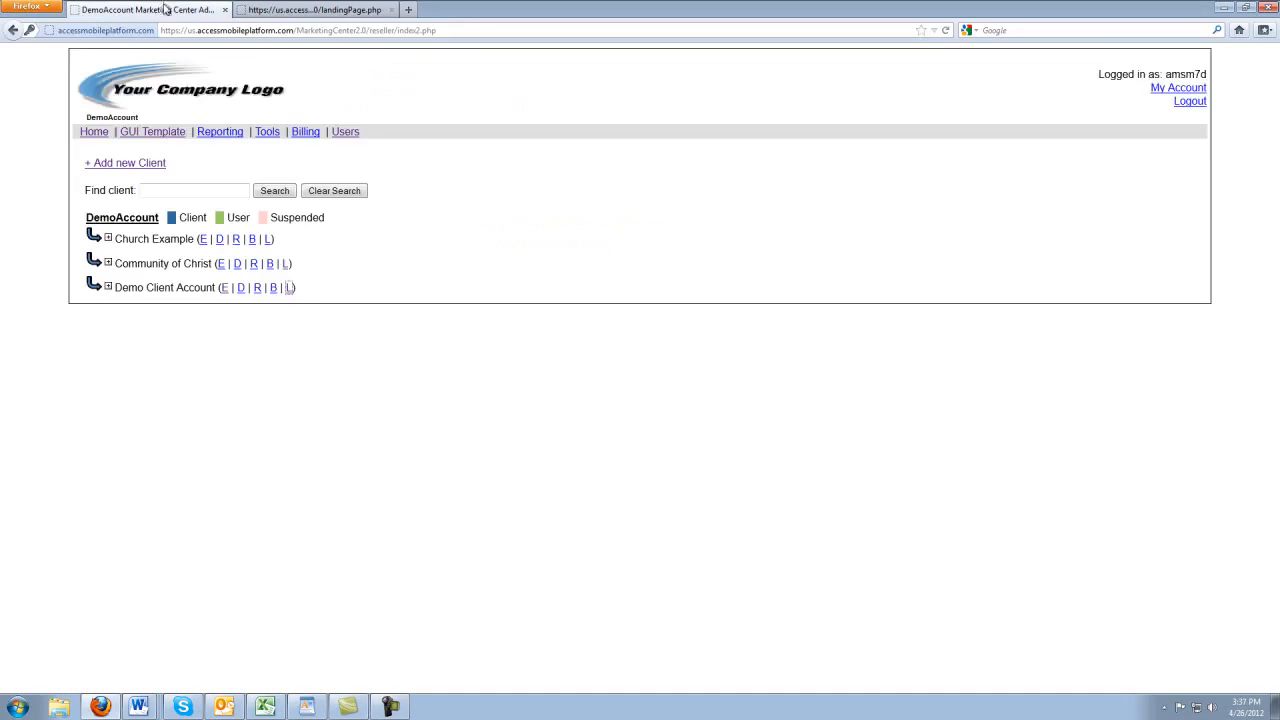
left_click(225, 288)
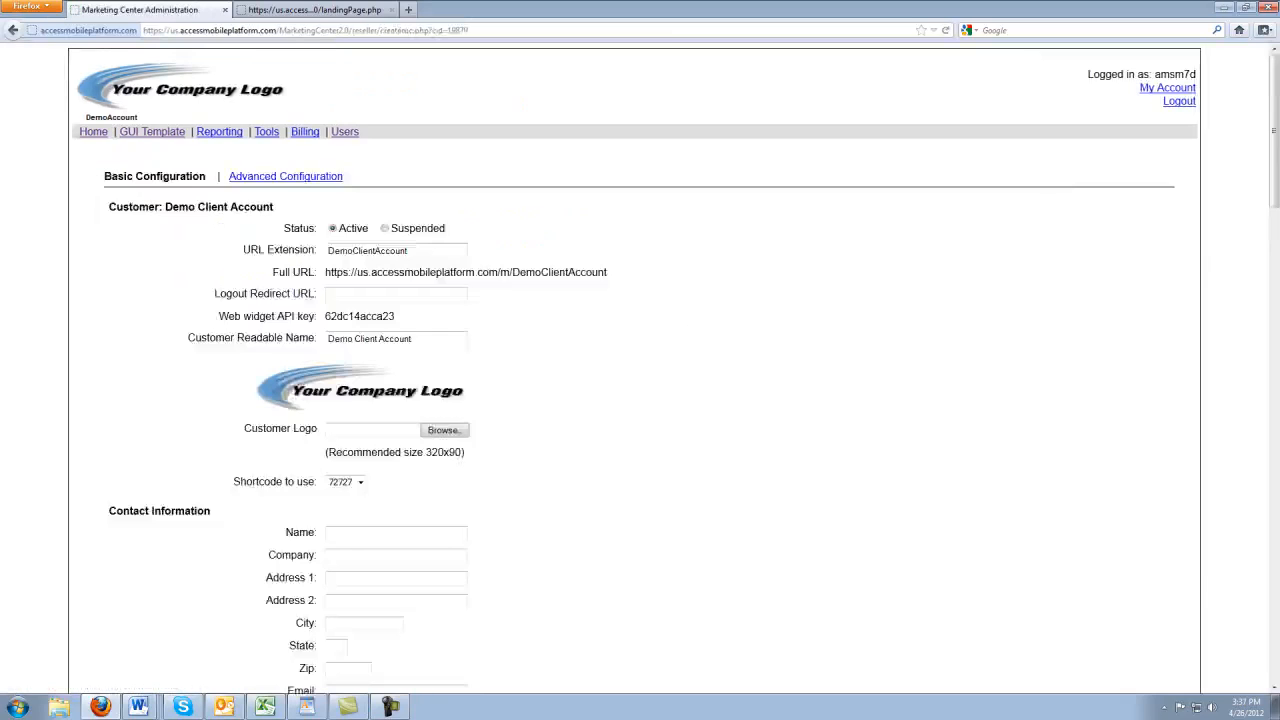
left_click_drag(1274, 150, 1274, 517)
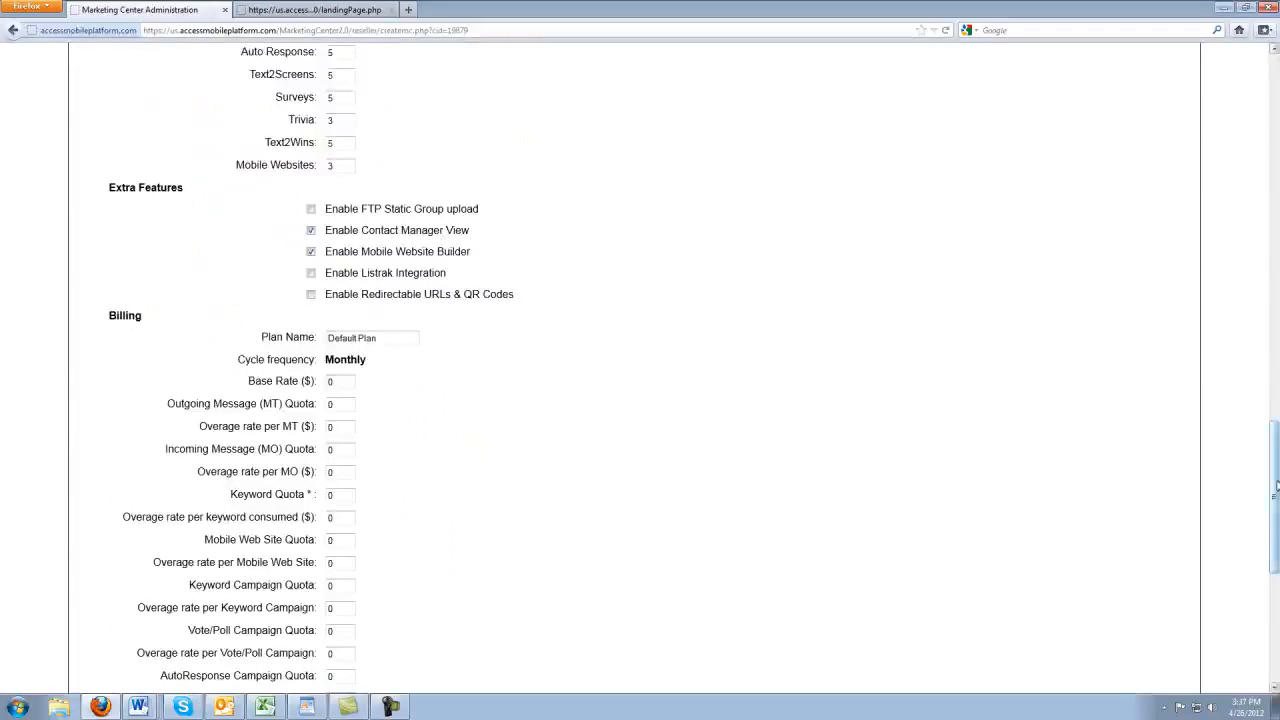
left_click_drag(1274, 490, 1274, 604)
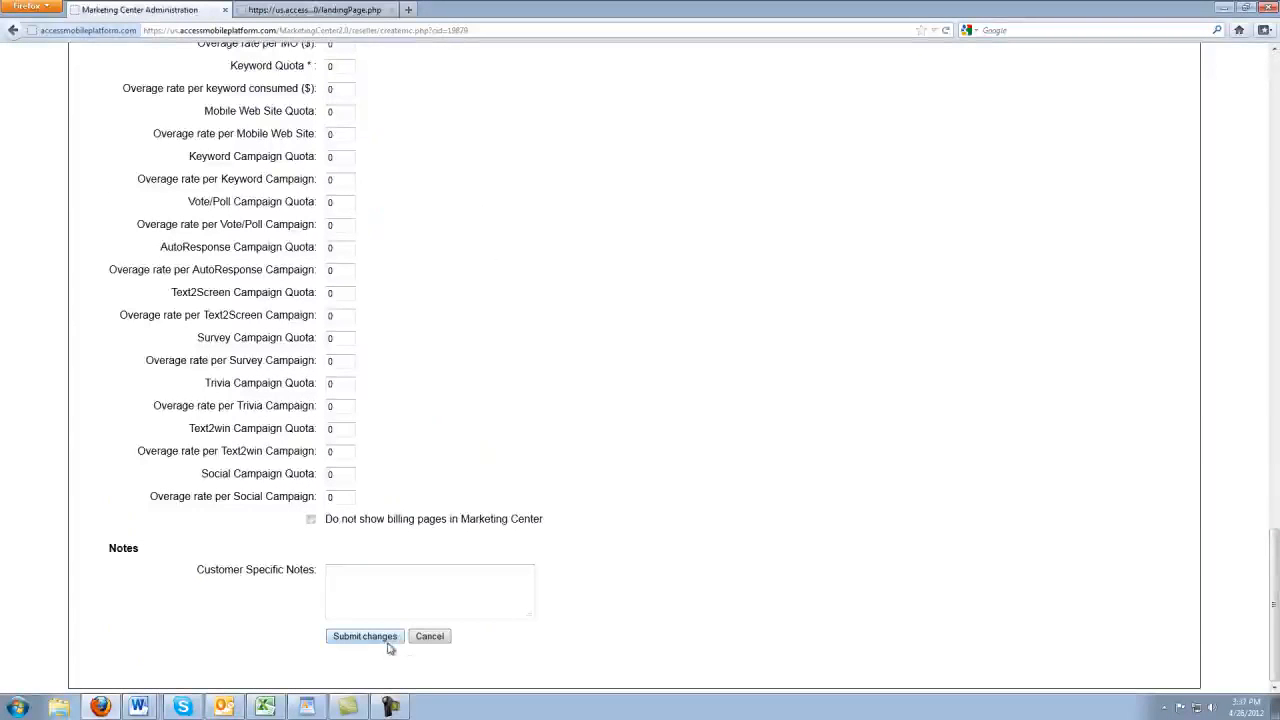
left_click(300, 10)
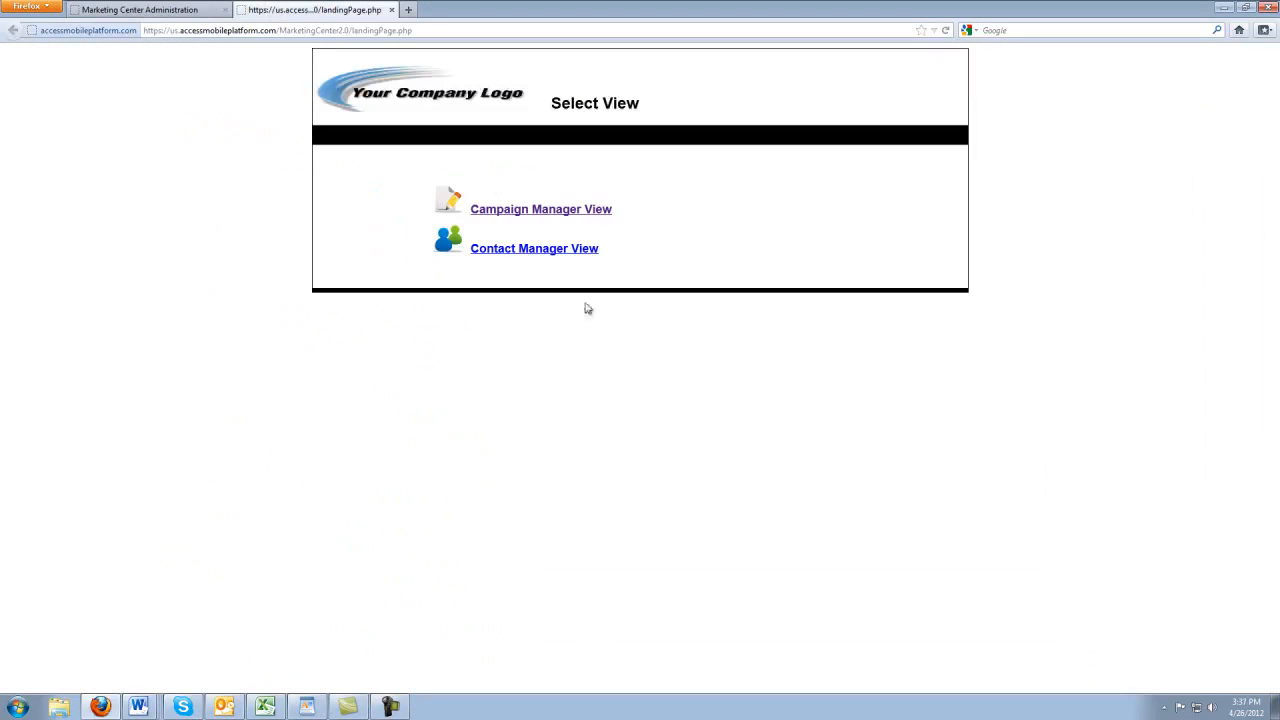
Open the Contact Manager view and bring up a blank Add Member form
left_click(551, 252)
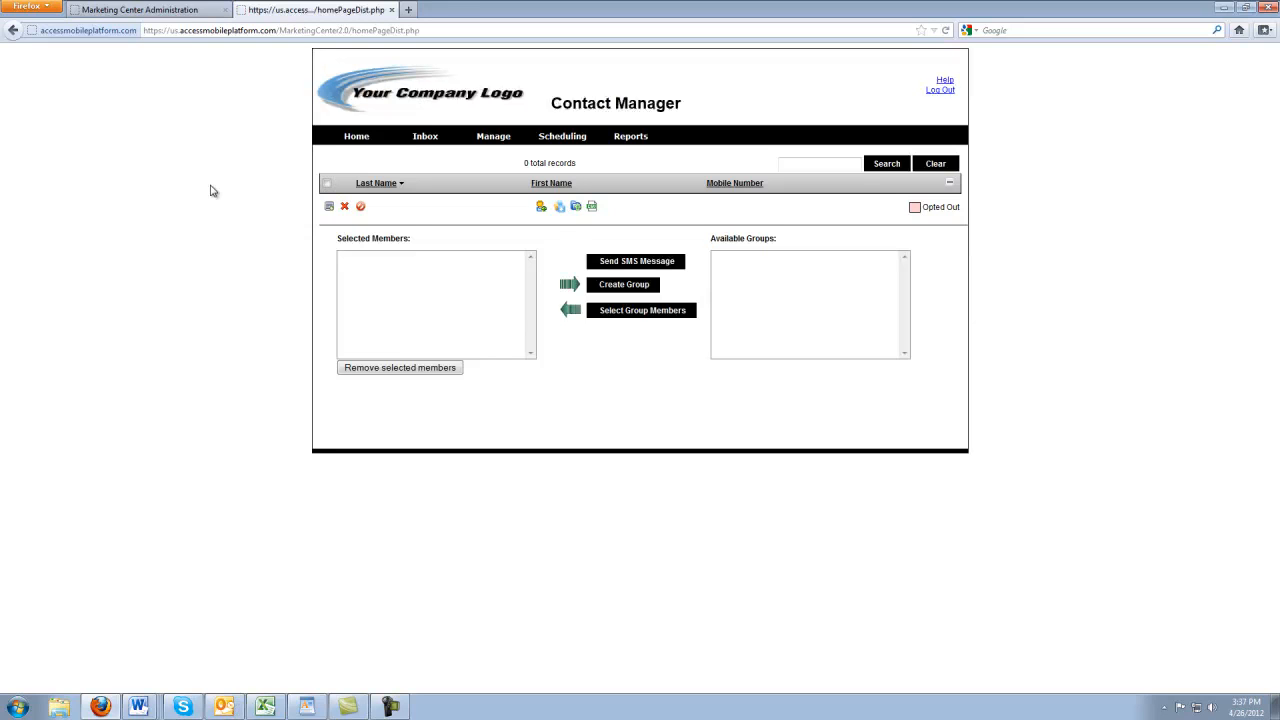
left_click(541, 207)
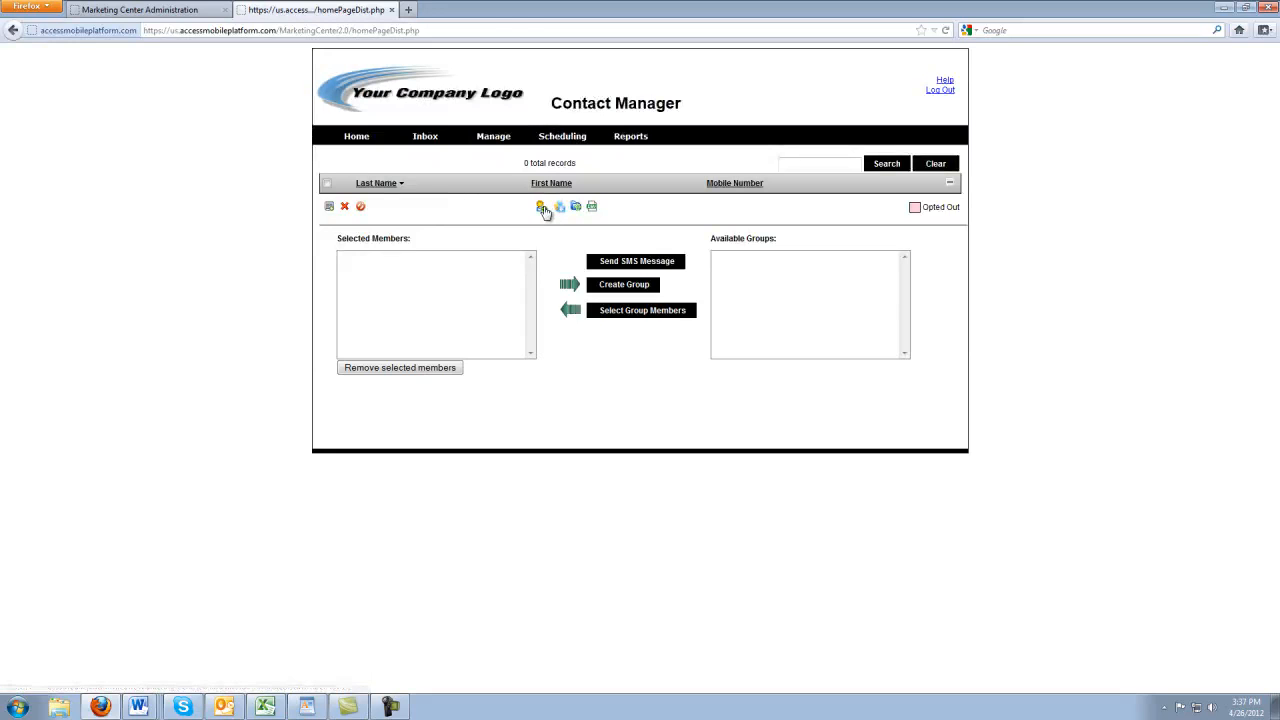
Enter the contact's first name, last name and mobile number, then save the new member
left_click(465, 205)
key("BackSpace")
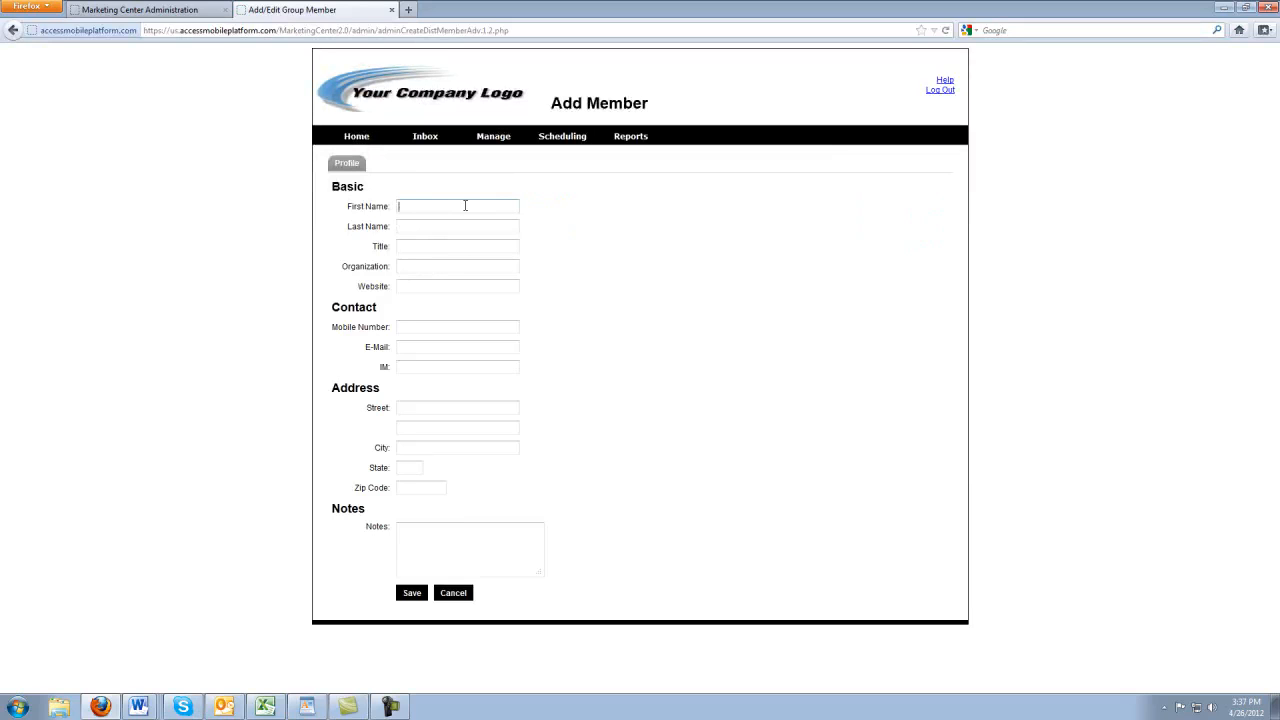
key("Tab")
key("Tab")
key("Tab")
key("Tab")
key("Tab")
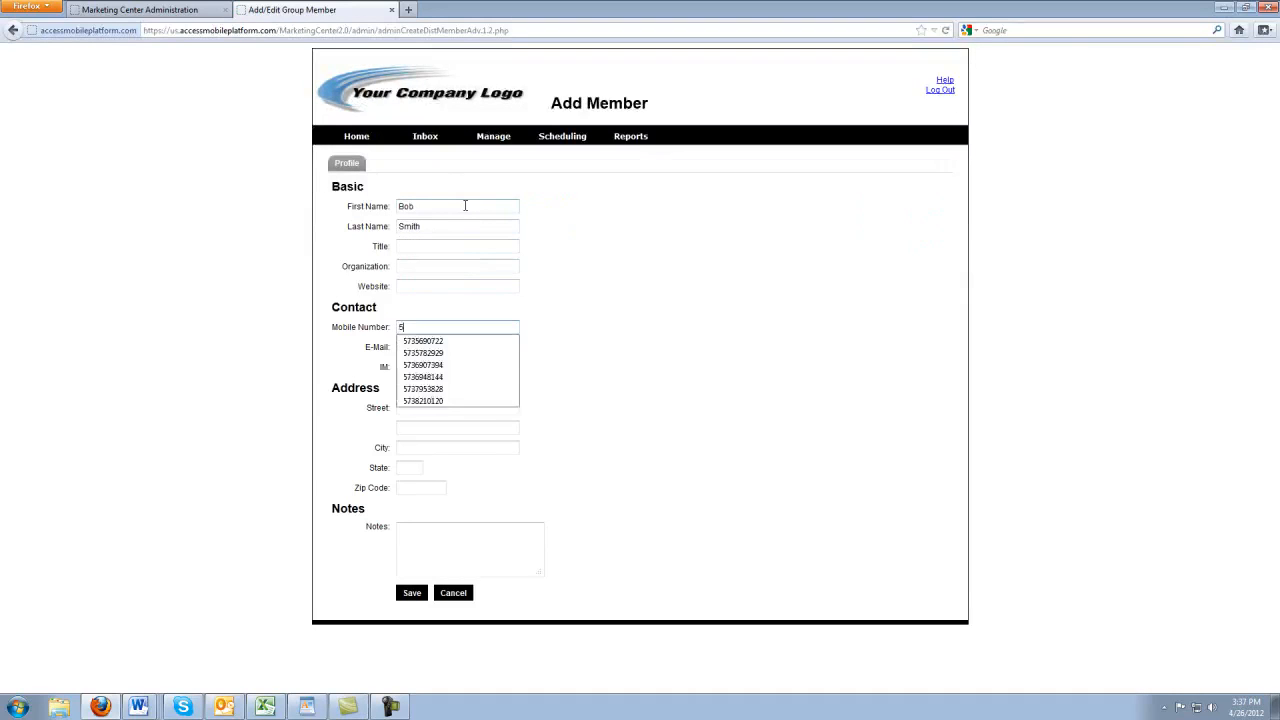
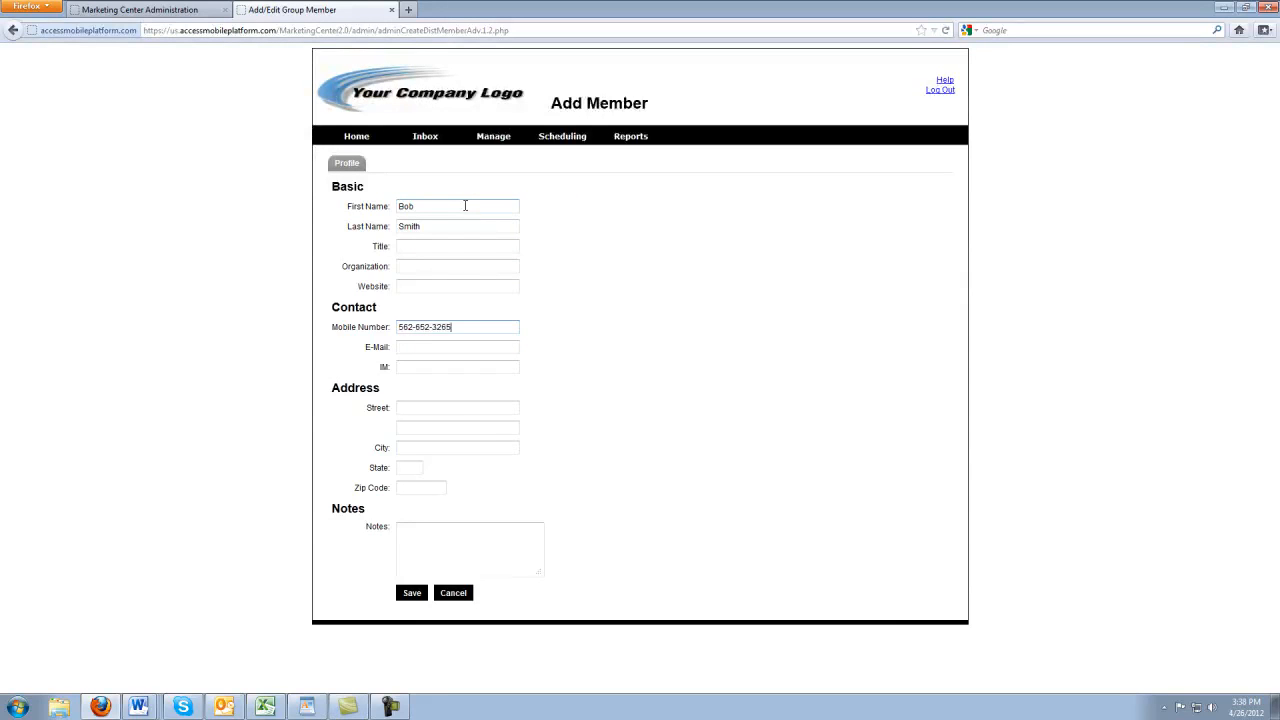
left_click(419, 594)
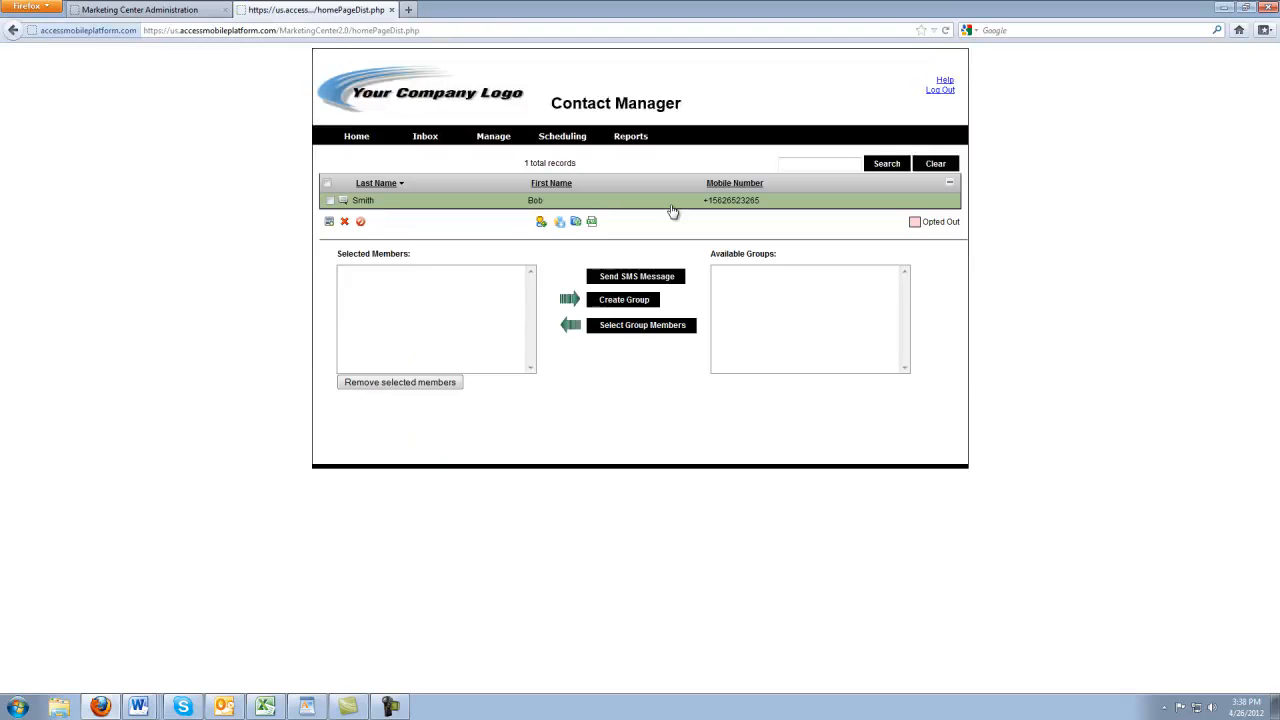
Open the example CSV upload format, select its header line, and launch Excel 2010 with a blank workbook
left_click(561, 224)
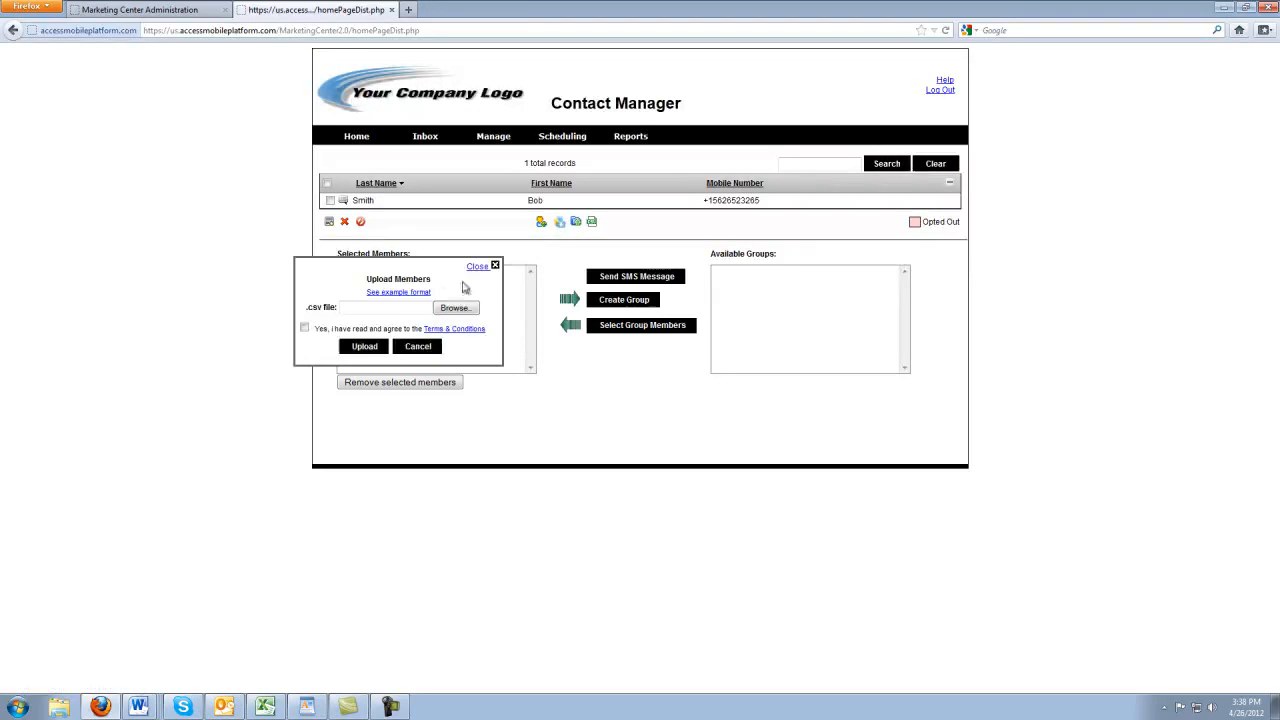
left_click(415, 299)
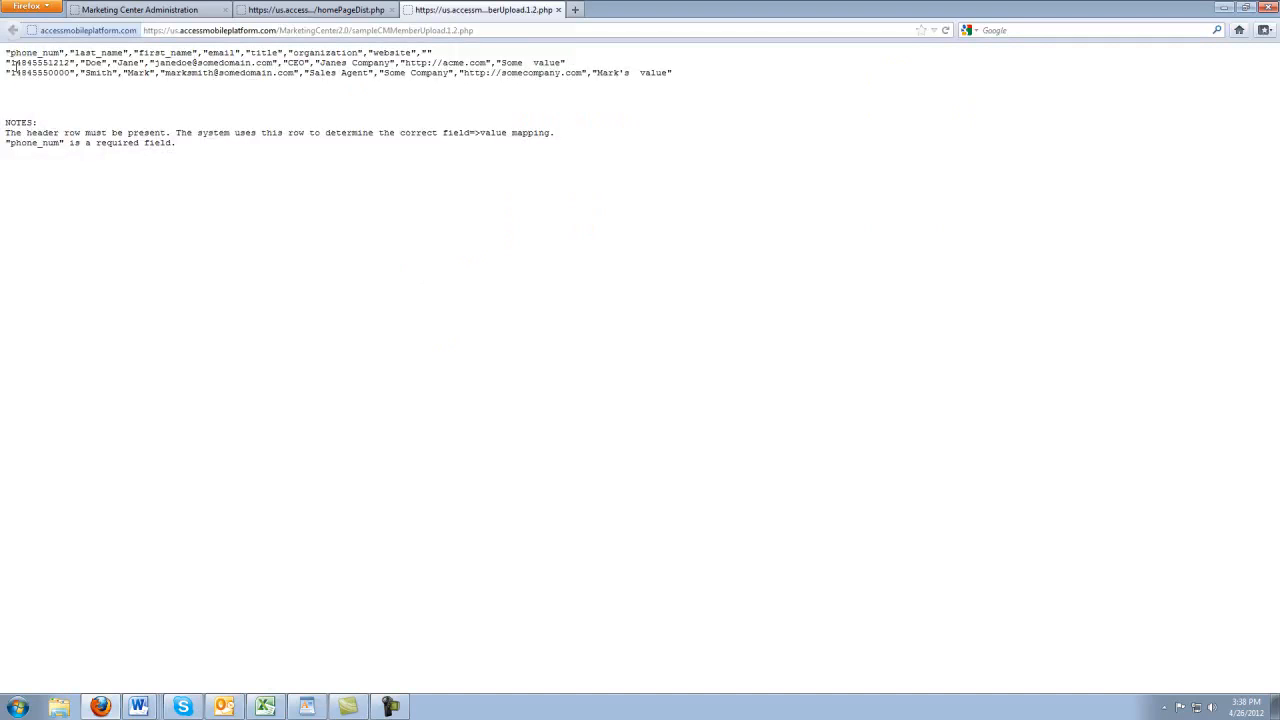
left_click_drag(7, 49, 434, 52)
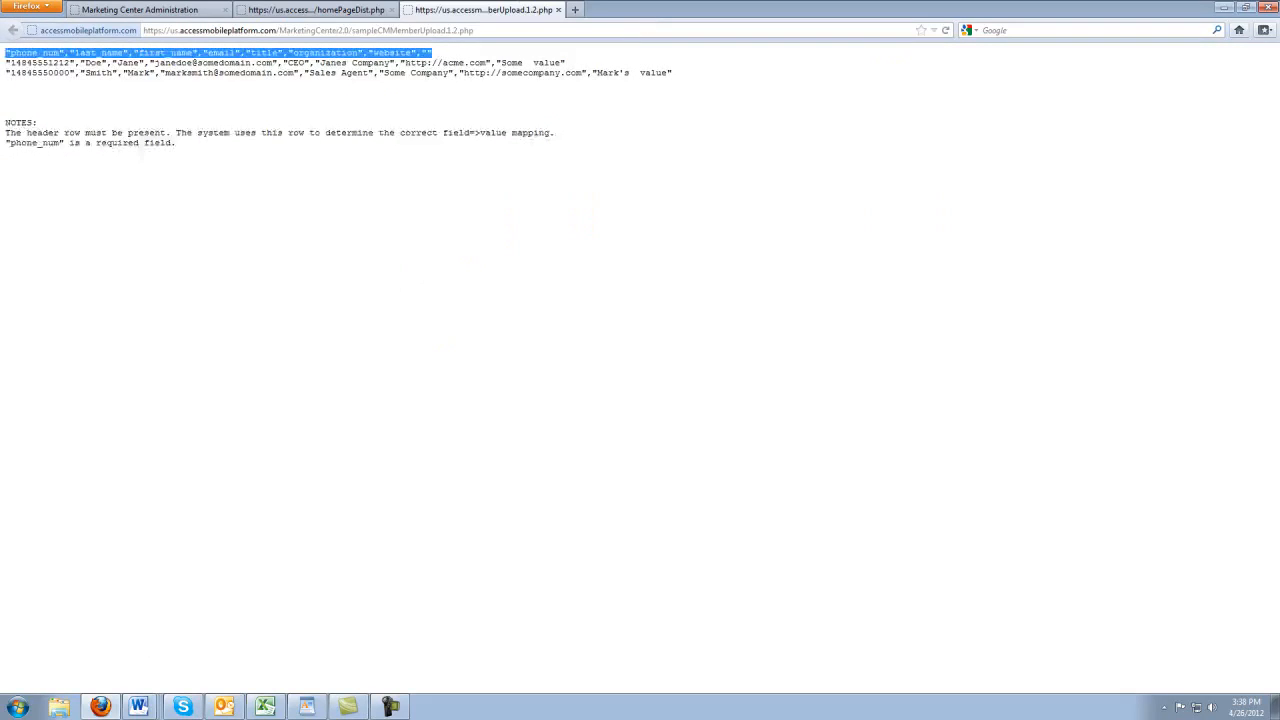
left_click(20, 704)
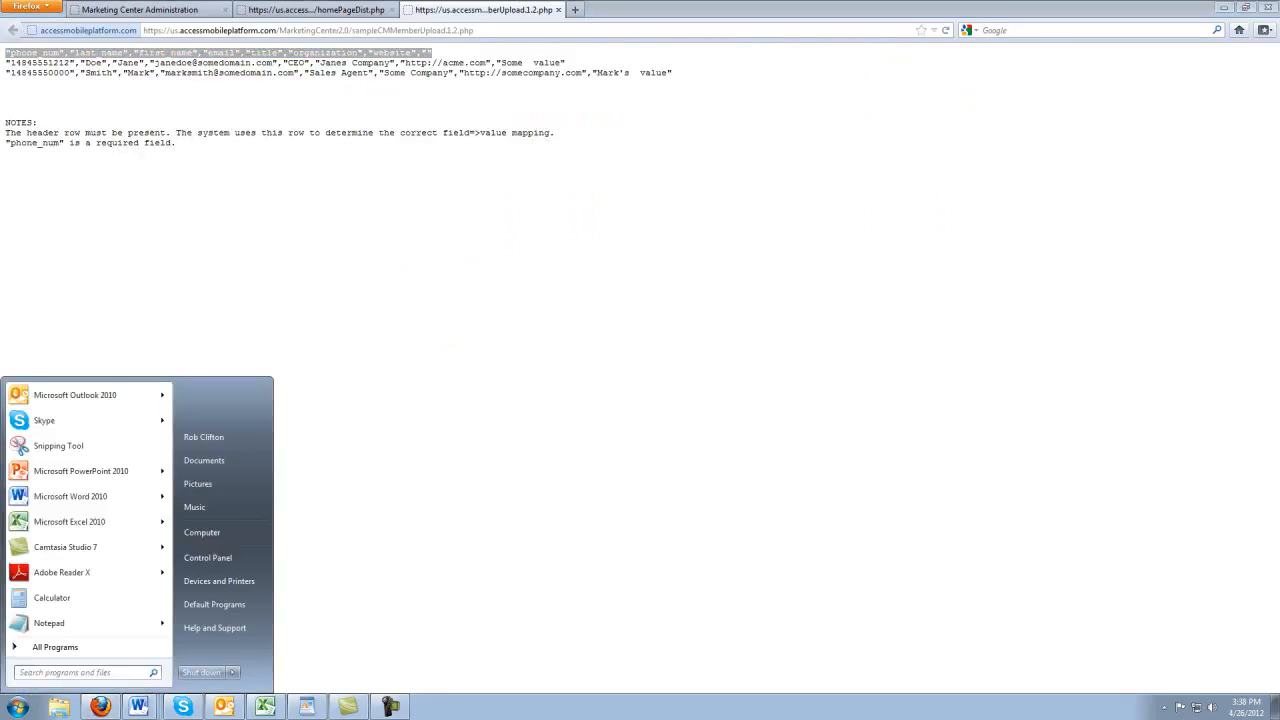
left_click(98, 521)
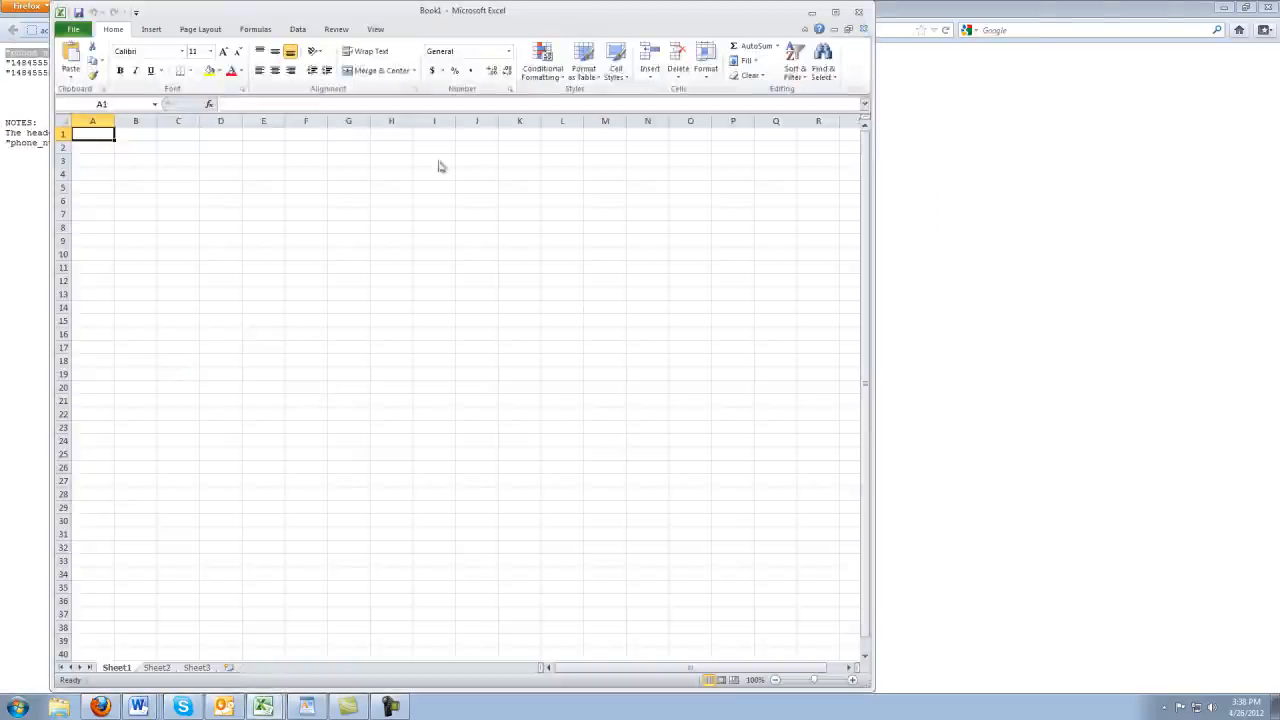
Enter headers phone_num in A1 and Last_Name in B1, autofit column A, and add a sample phone number in A2
left_click_drag(510, 20, 806, 45)
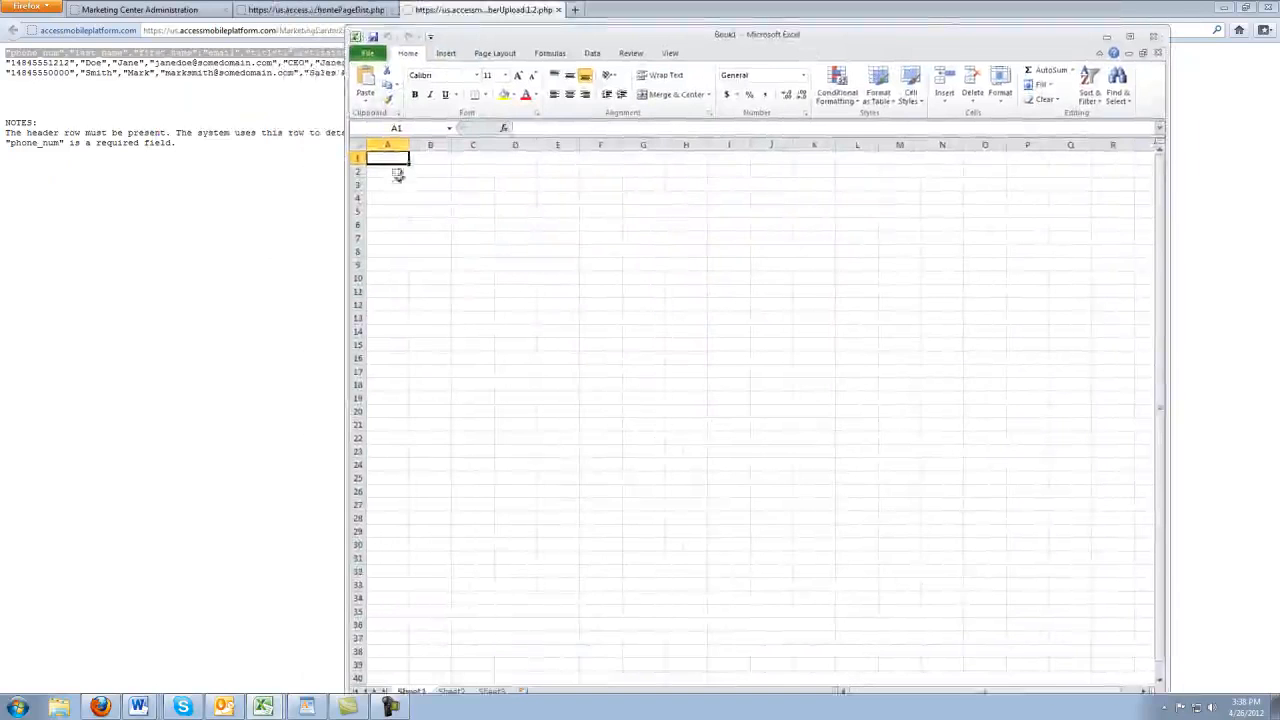
type("ph")
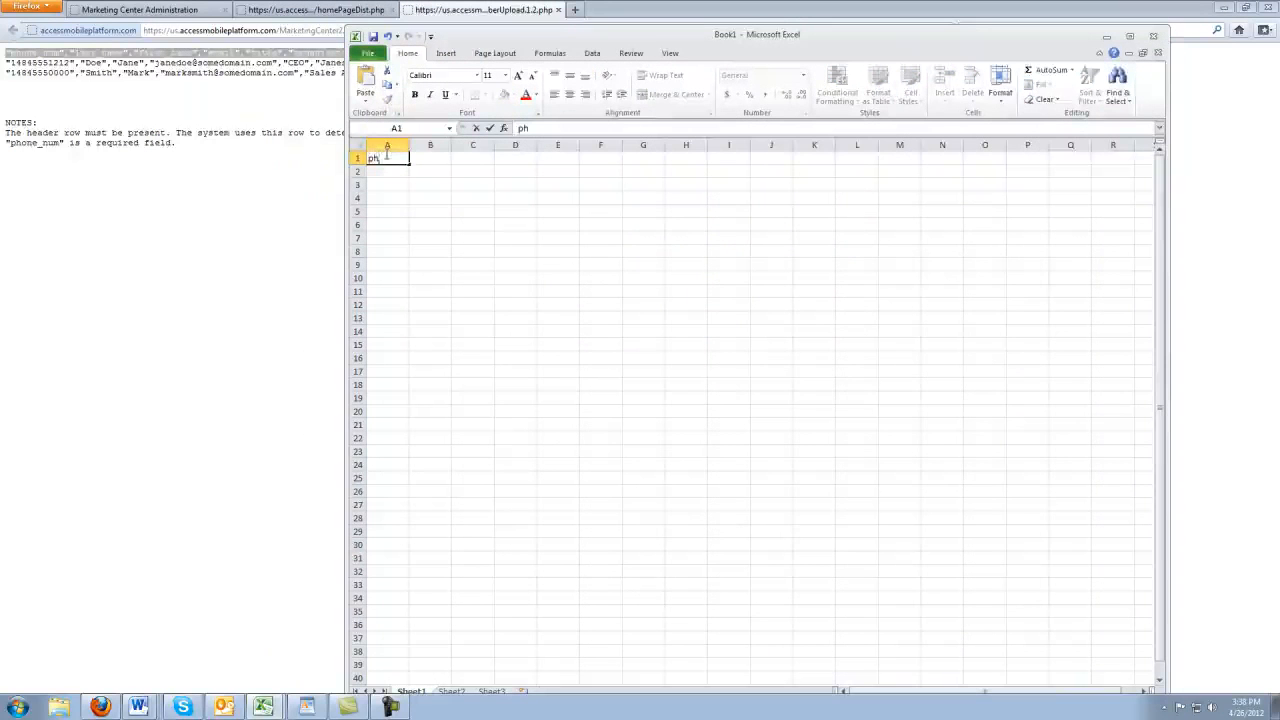
type("one")
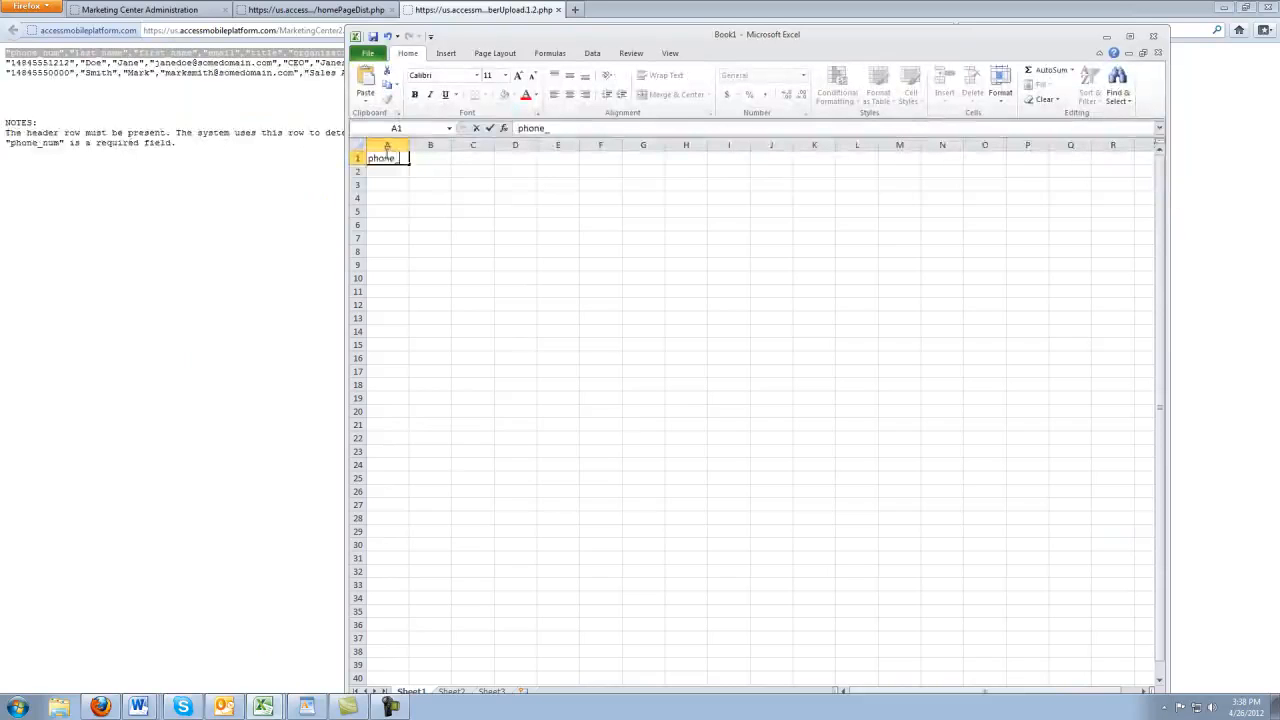
type("_num")
key("Tab")
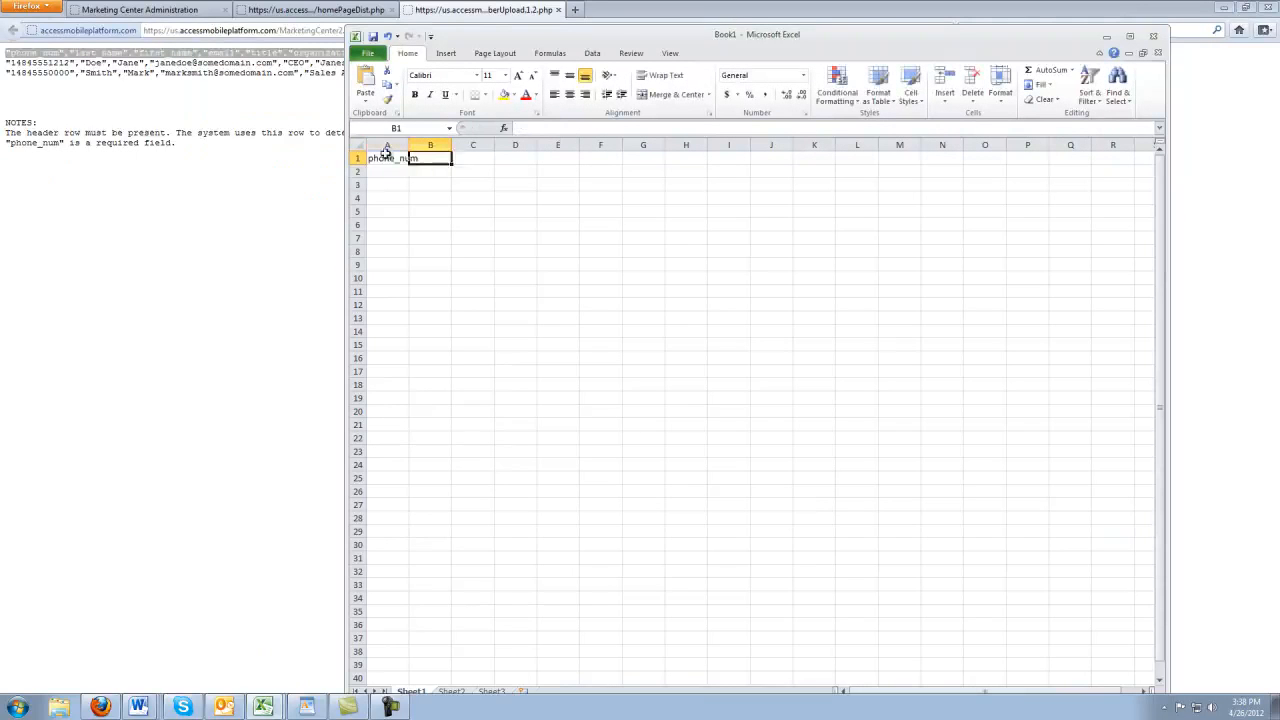
double_click(408, 144)
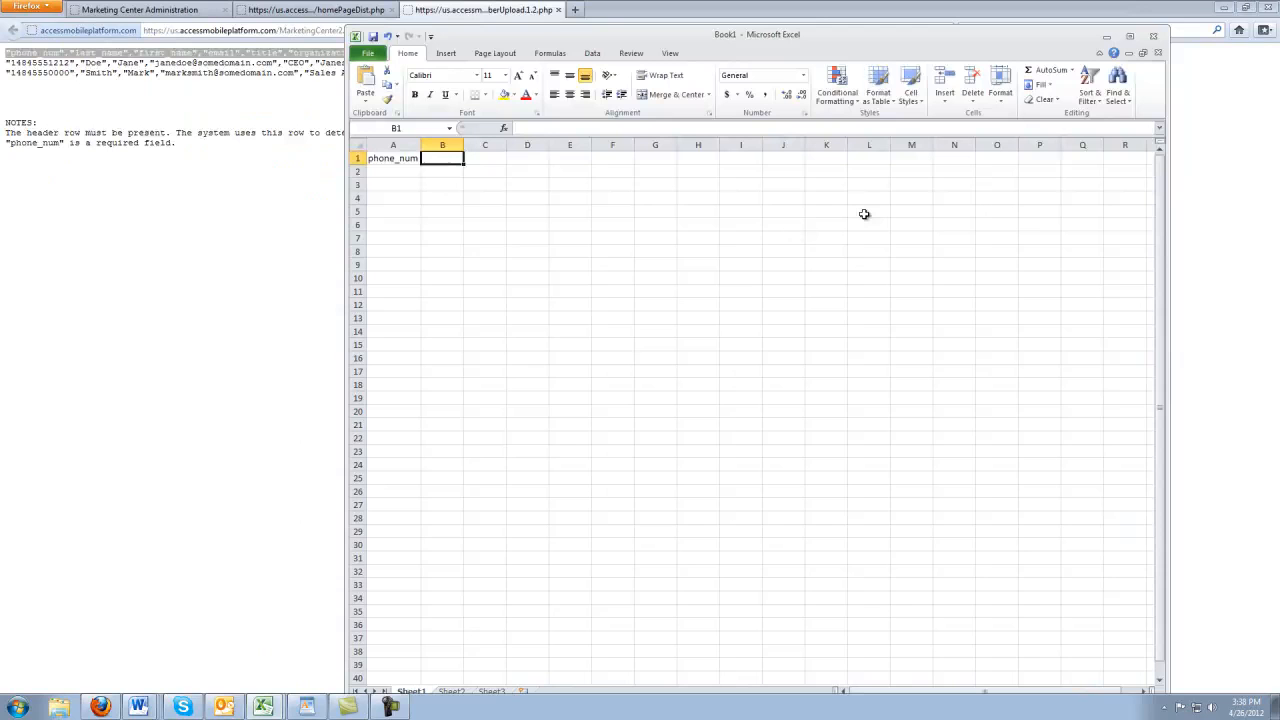
type("Last")
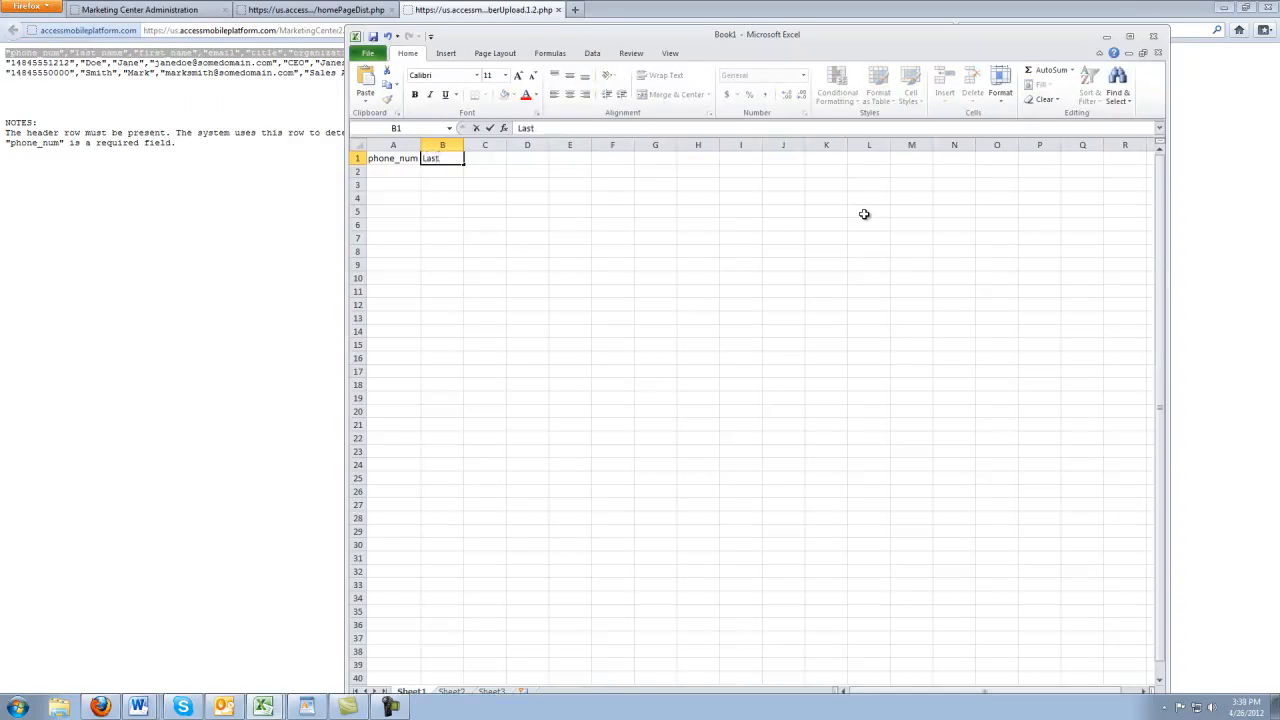
type("_Name")
left_click(405, 168)
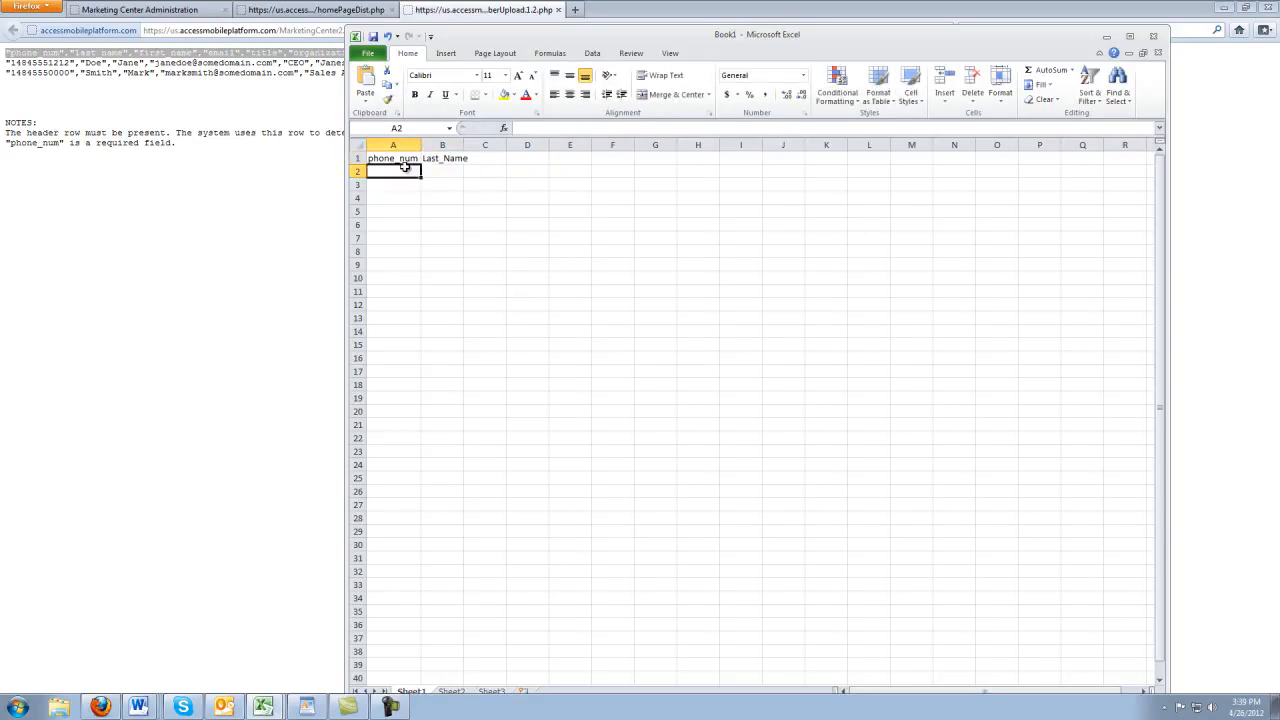
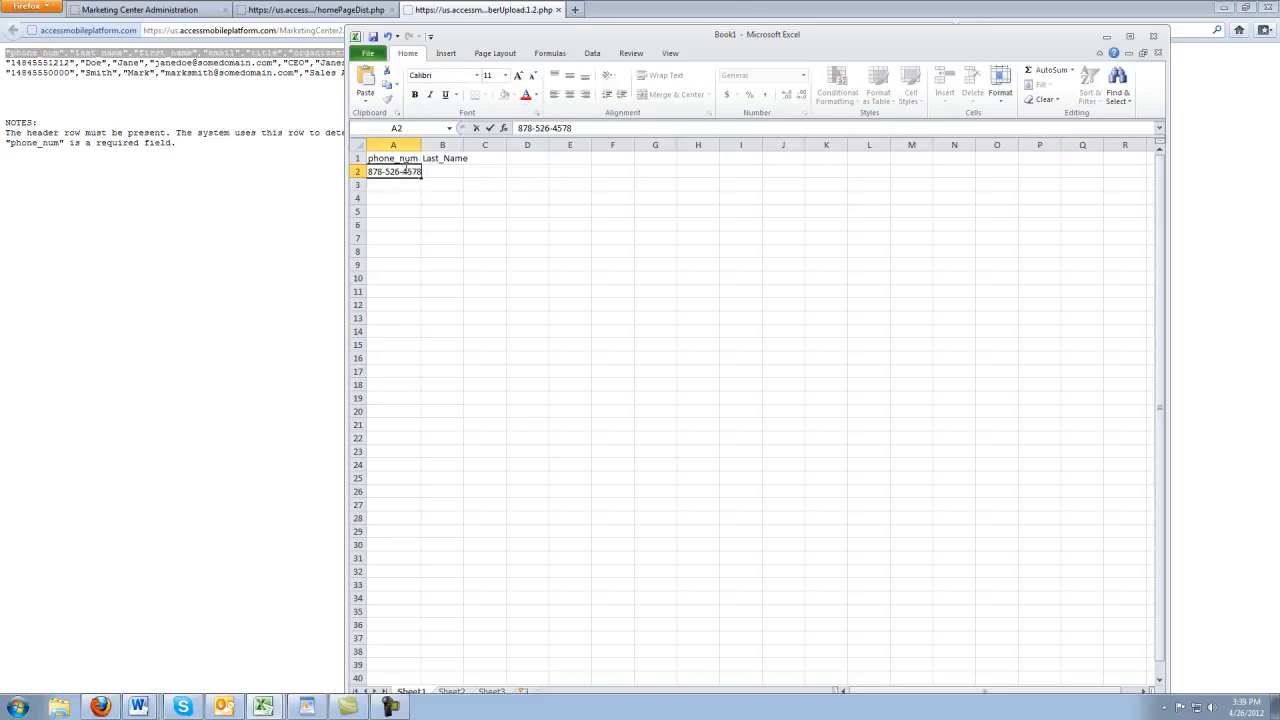
key("Tab")
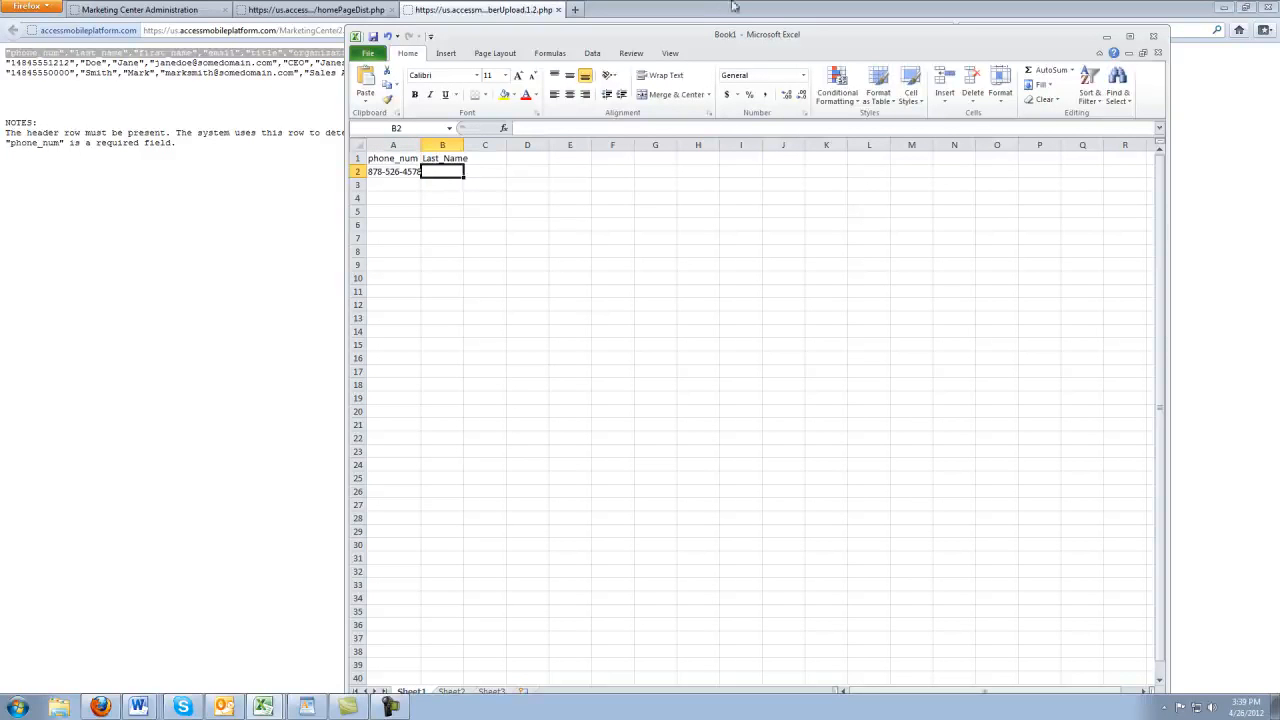
middle_click(490, 158)
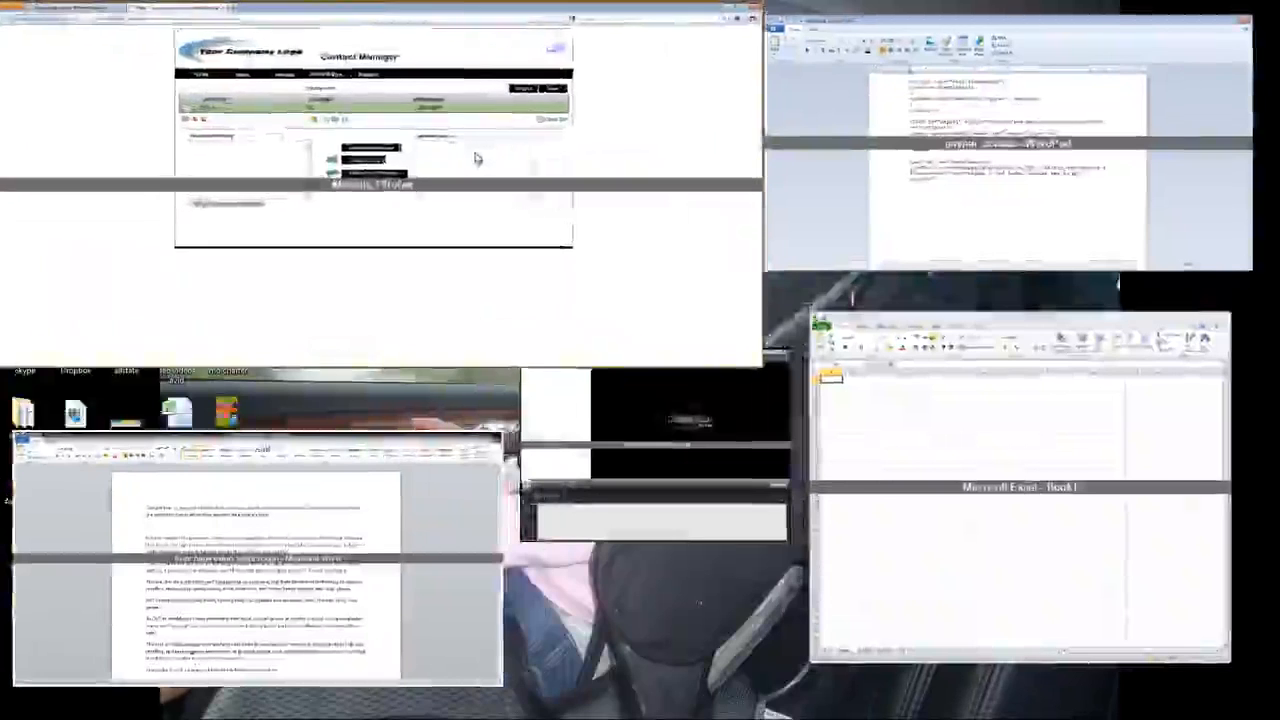
middle_click(490, 158)
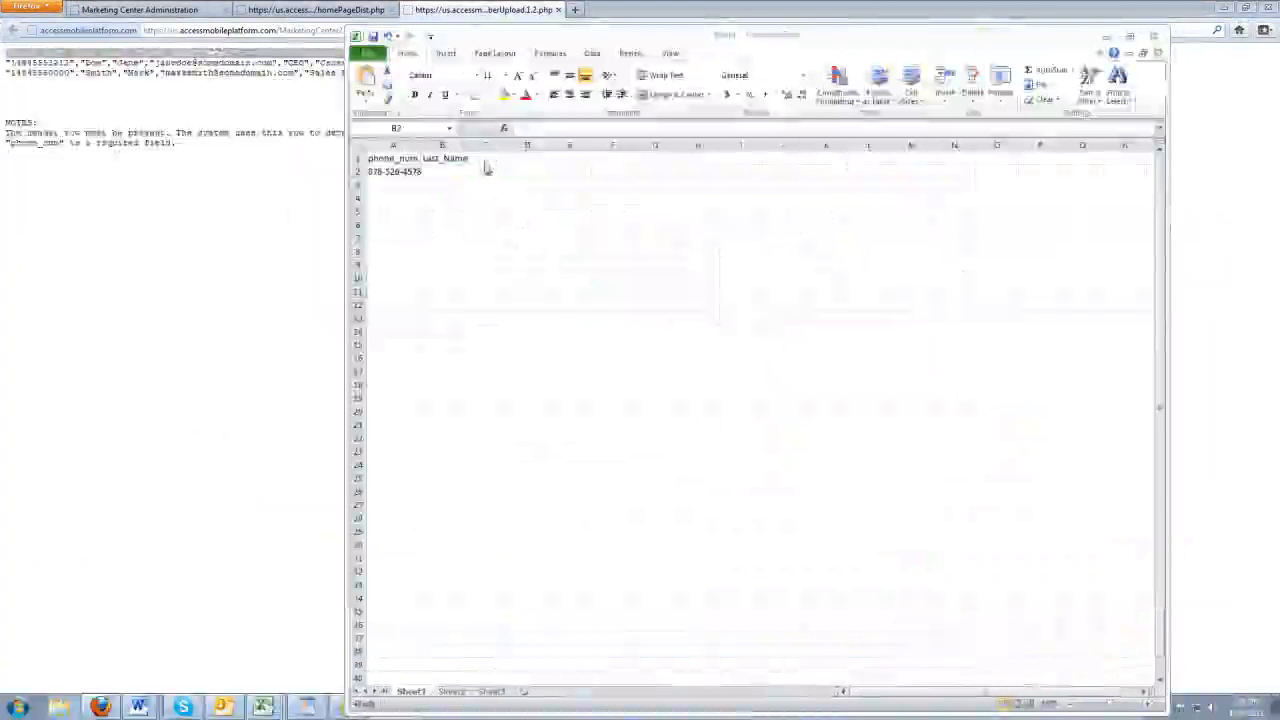
Add a first_name header in C1 and enter the contact's last and first names in B2 and C2
left_click(491, 156)
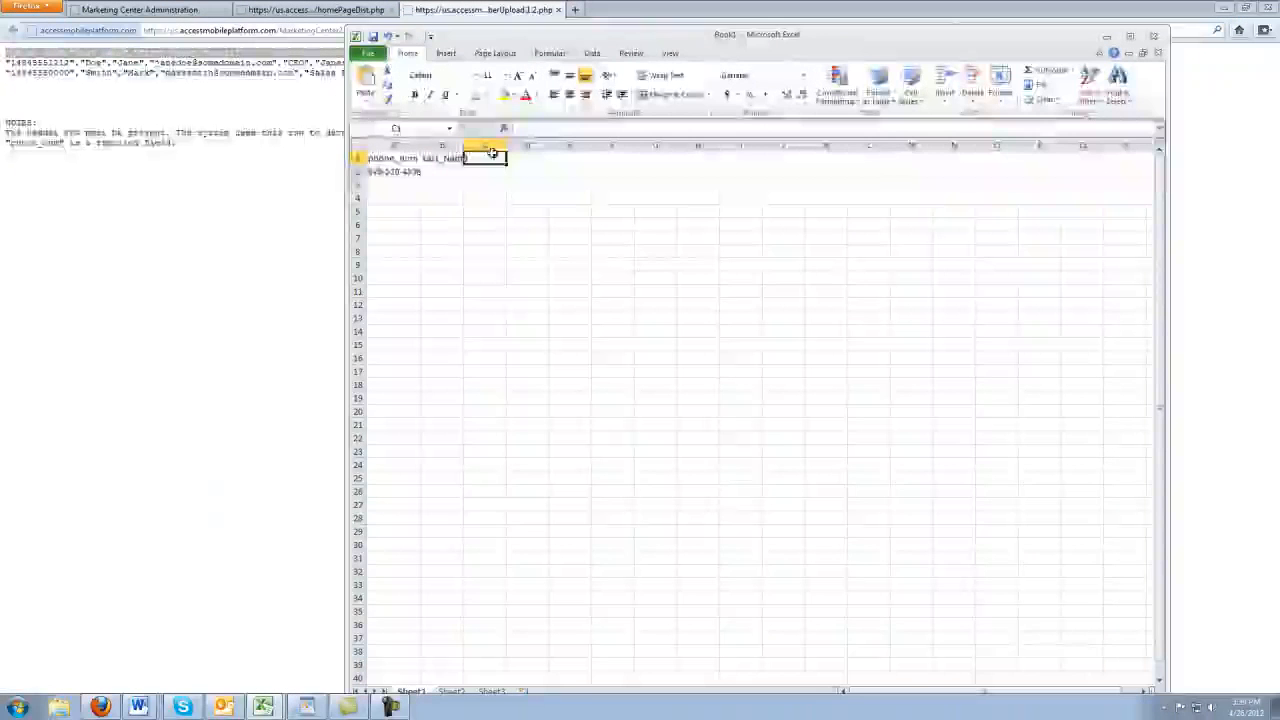
type("first")
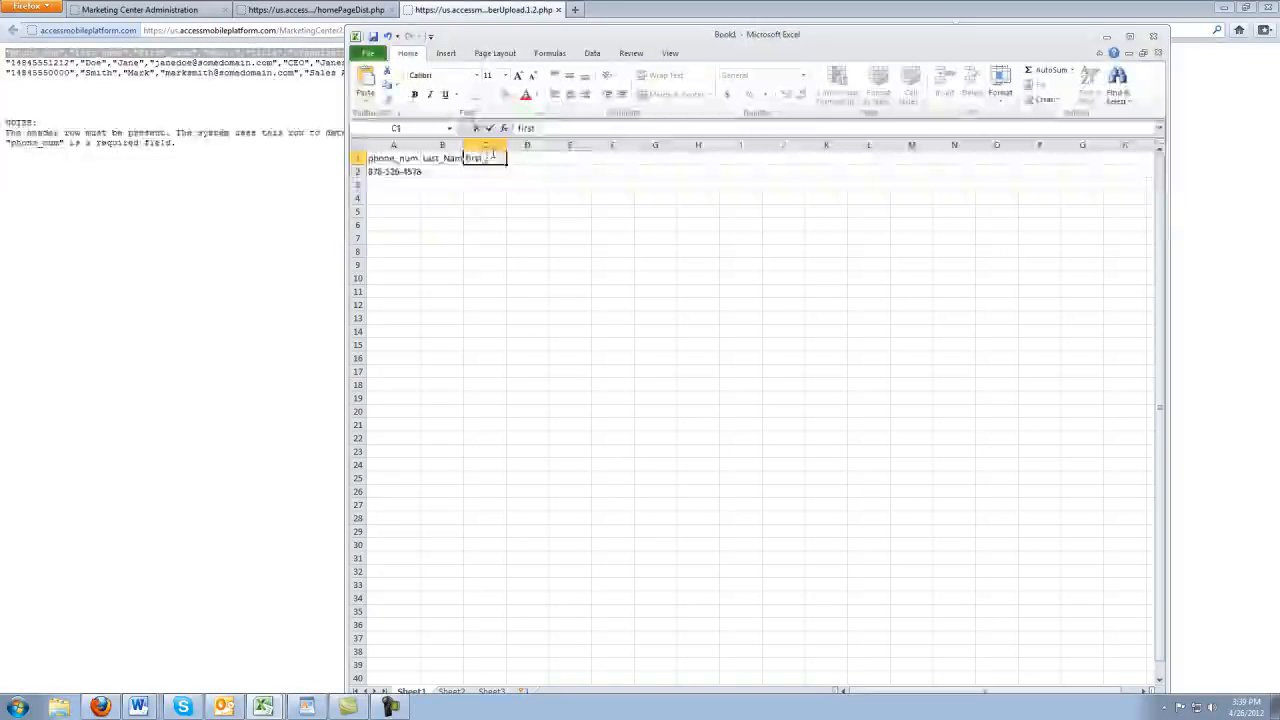
type("_name")
key("Return")
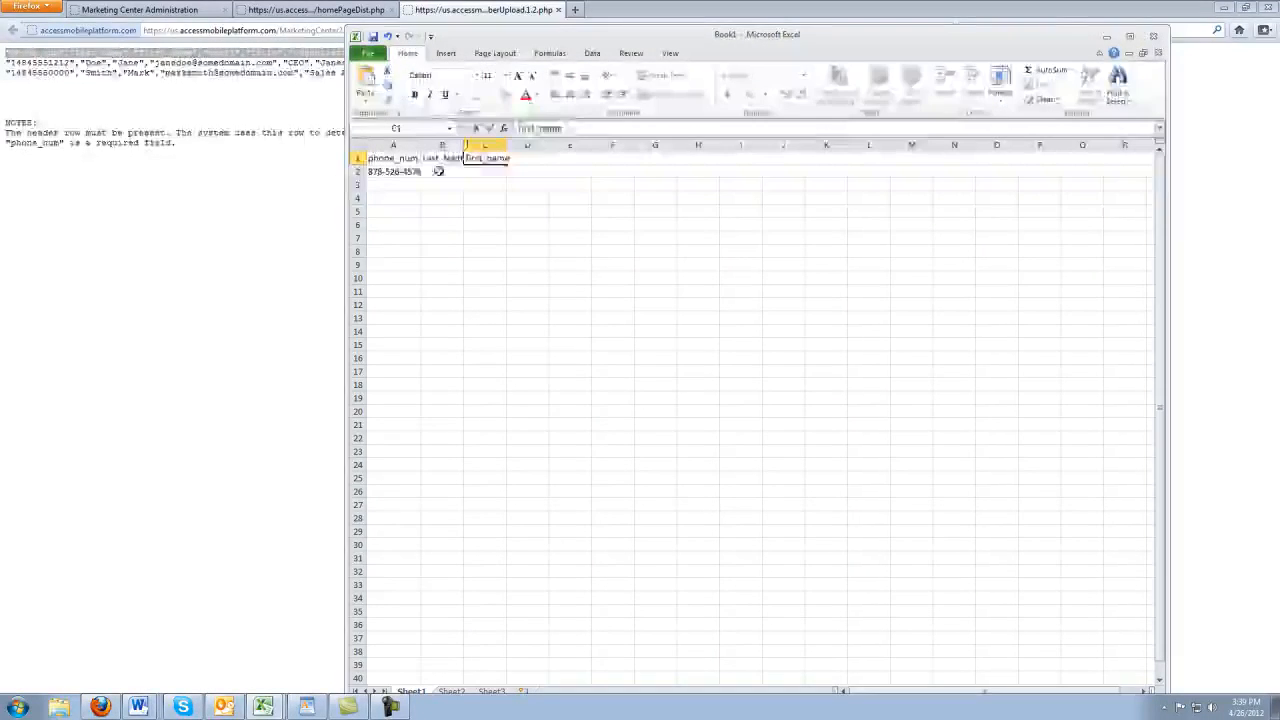
left_click(440, 170)
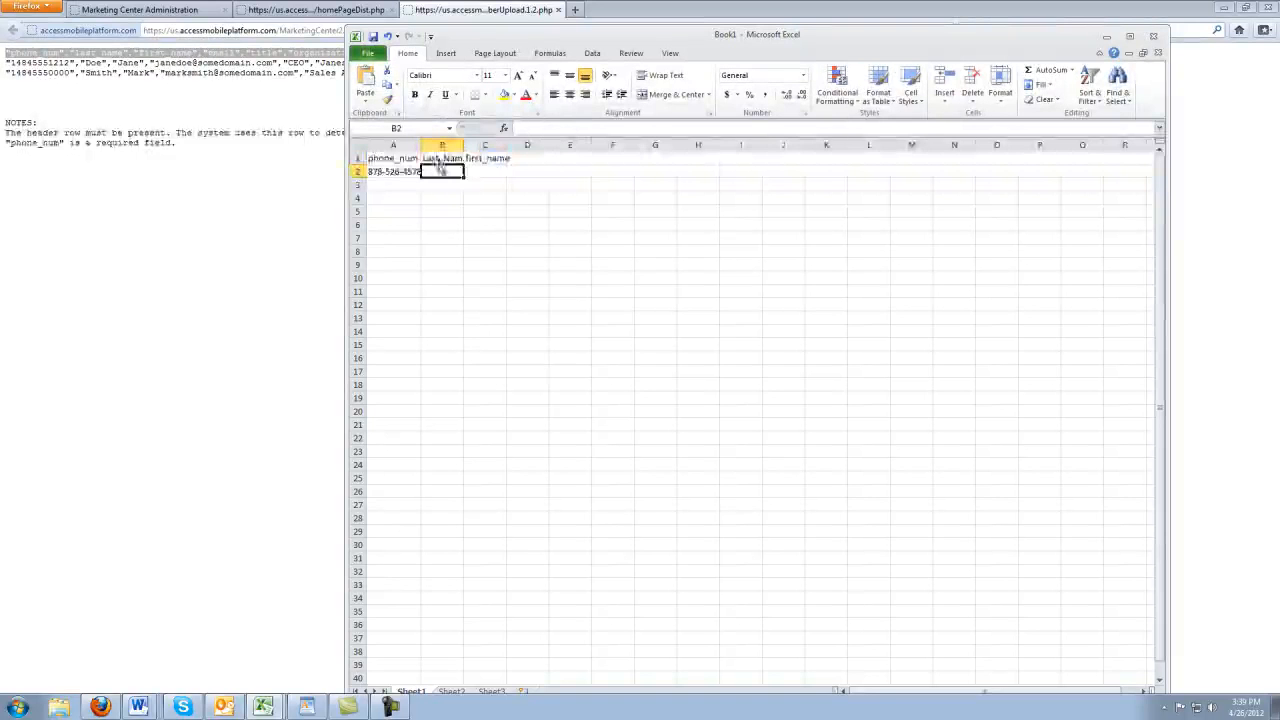
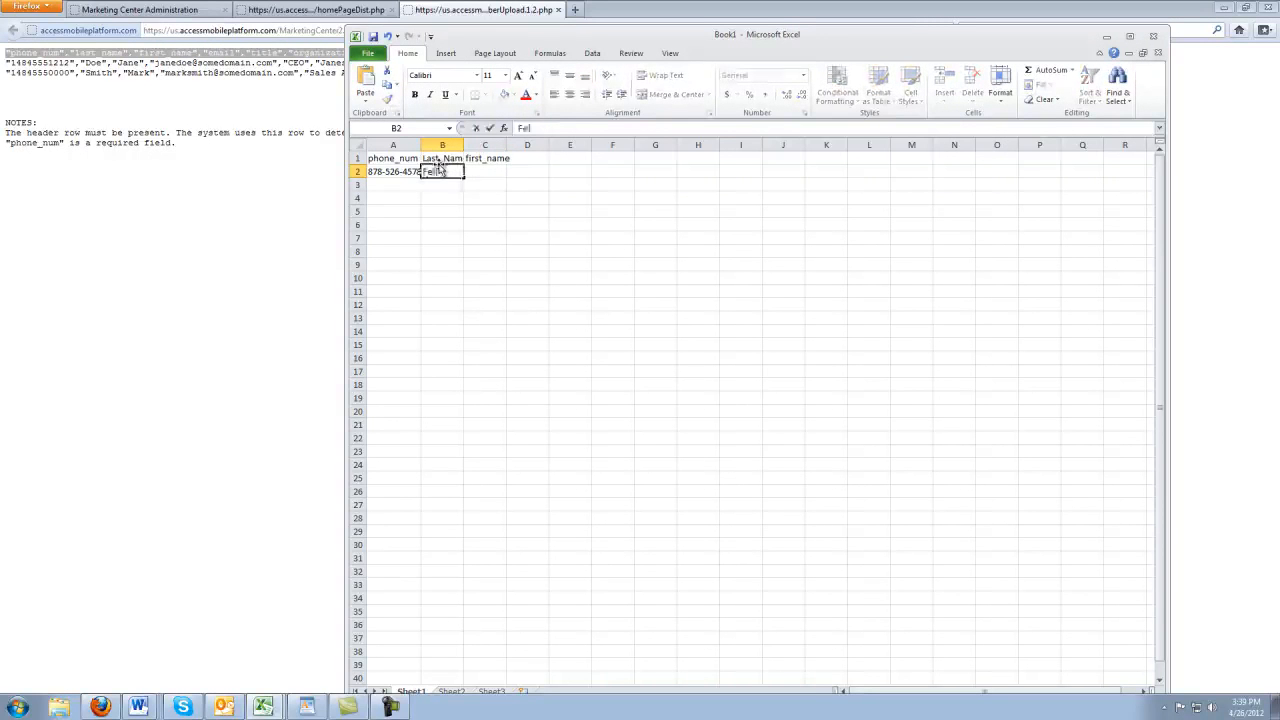
key("Tab")
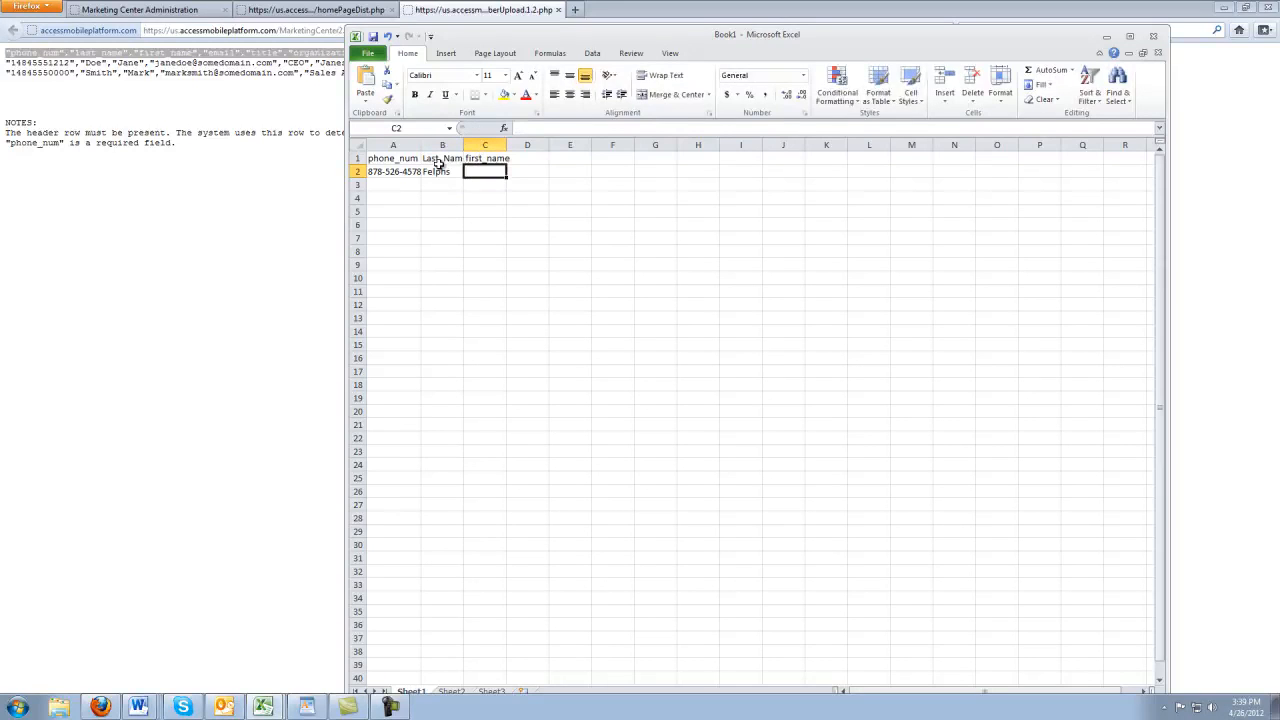
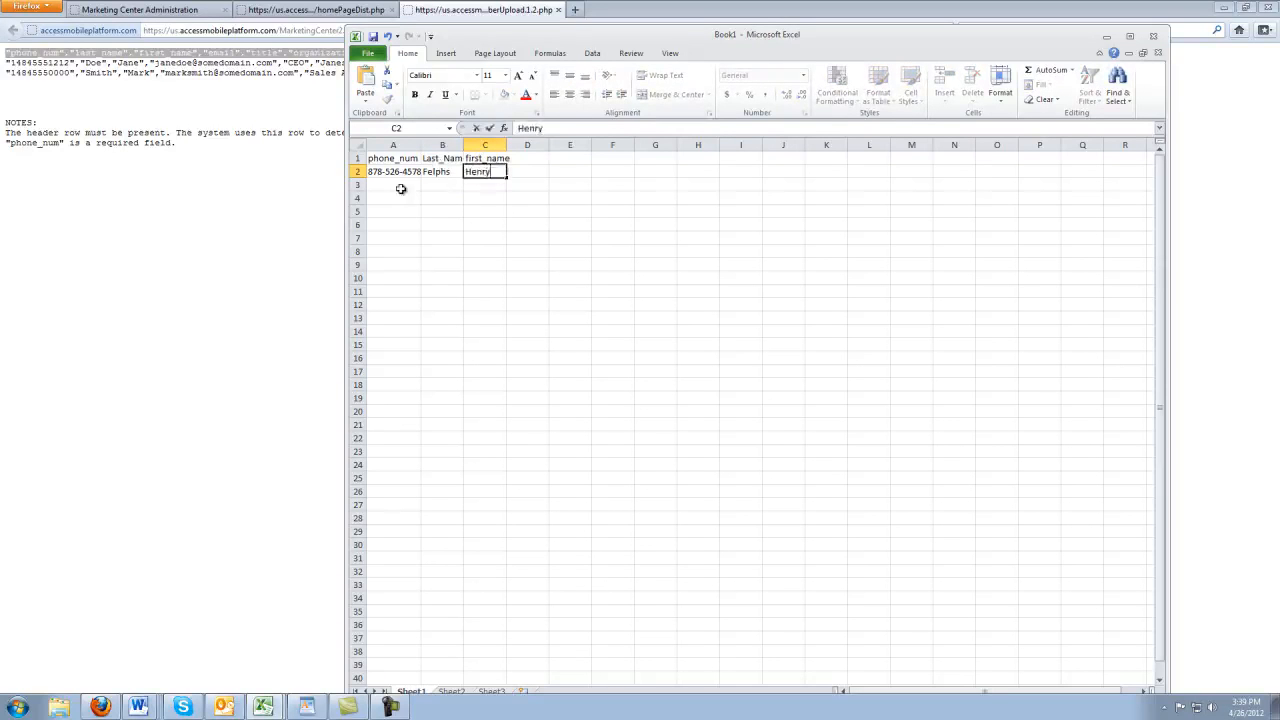
left_click(398, 190)
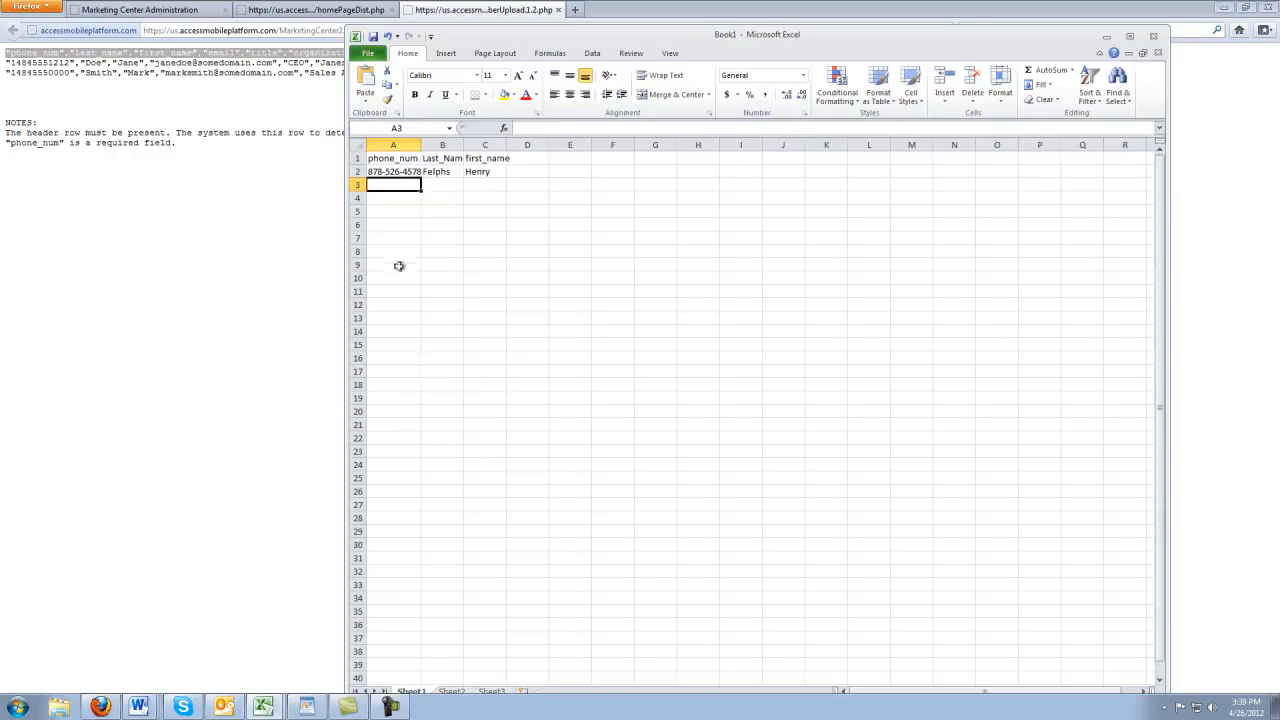
Reformat the A2 phone number as plain digits, removing both hyphens and adding a leading 1
left_click(391, 170)
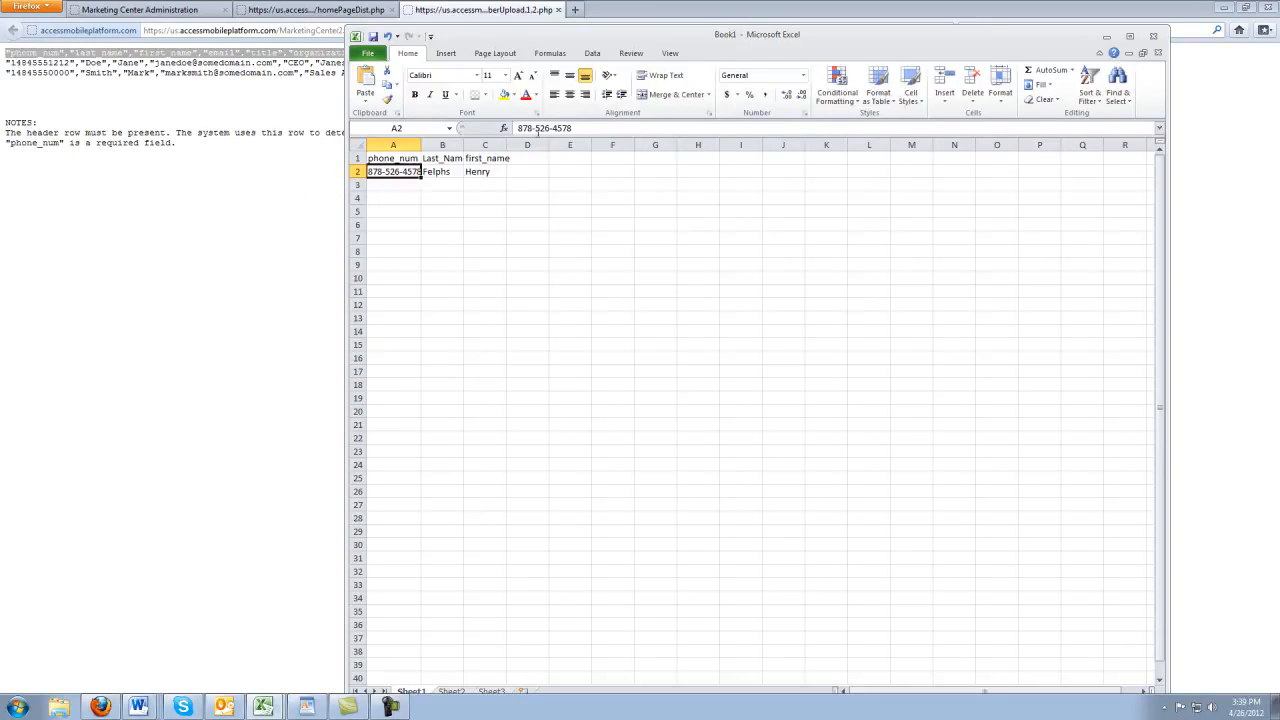
left_click(538, 128)
key("BackSpace")
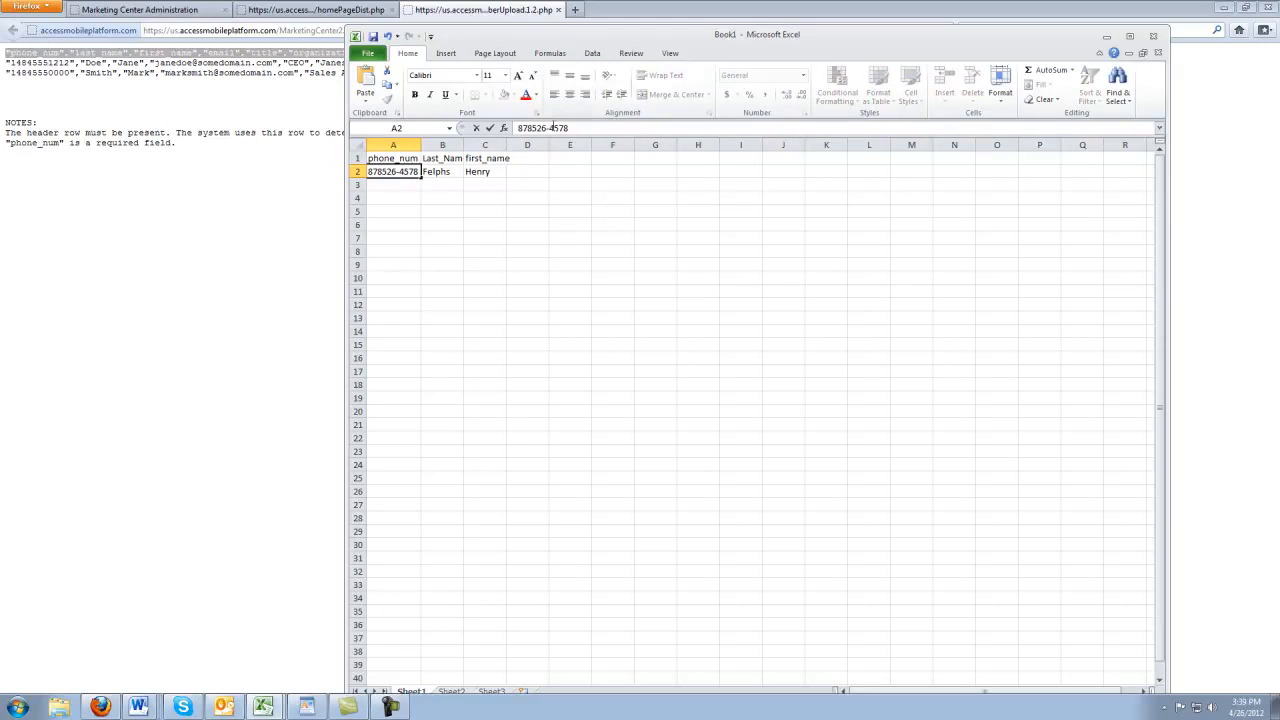
left_click(549, 128)
key("BackSpace")
left_click(519, 128)
type("1")
left_click(437, 172)
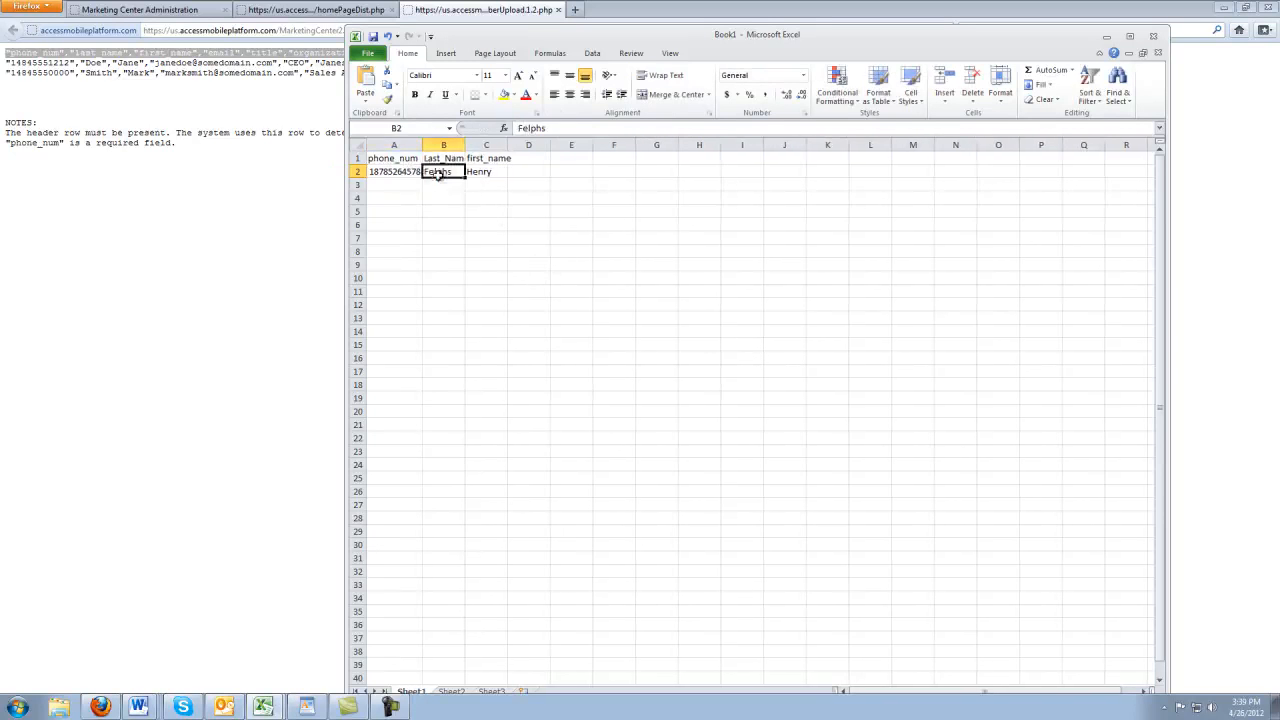
left_click(488, 184)
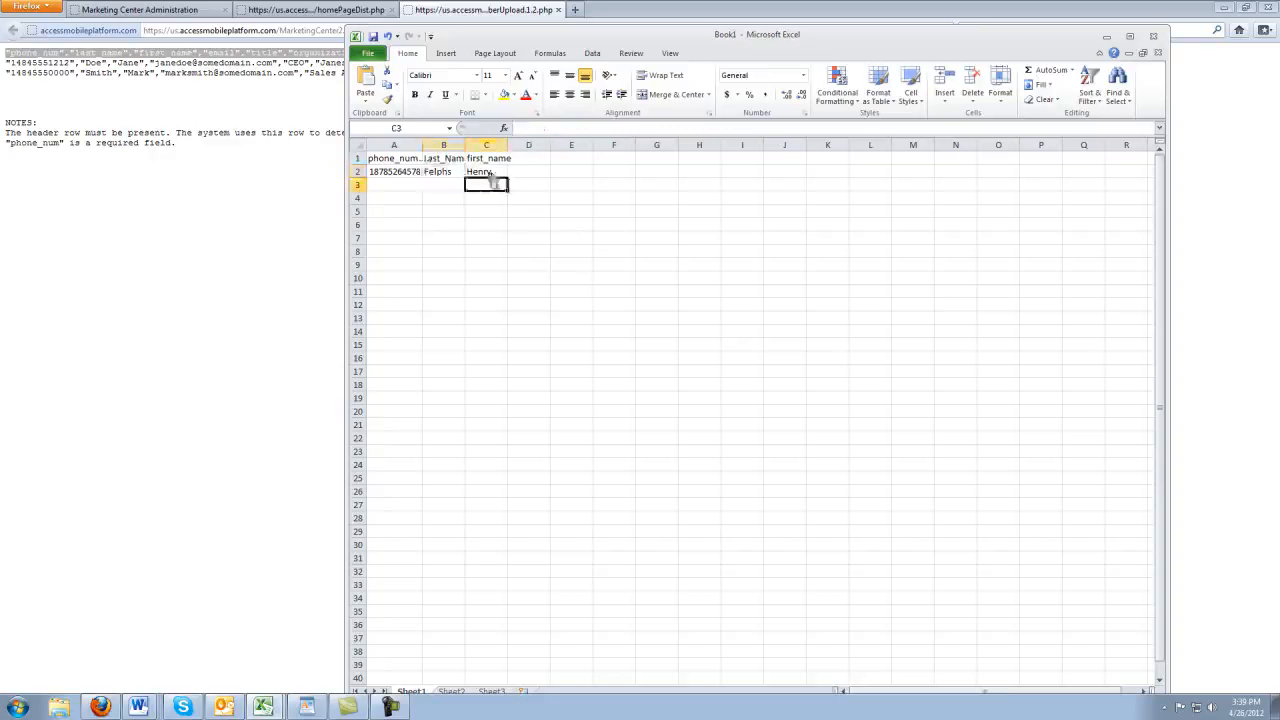
Pick CSV (Comma delimited) in Save As, cancel, then close Excel without saving
left_click(370, 54)
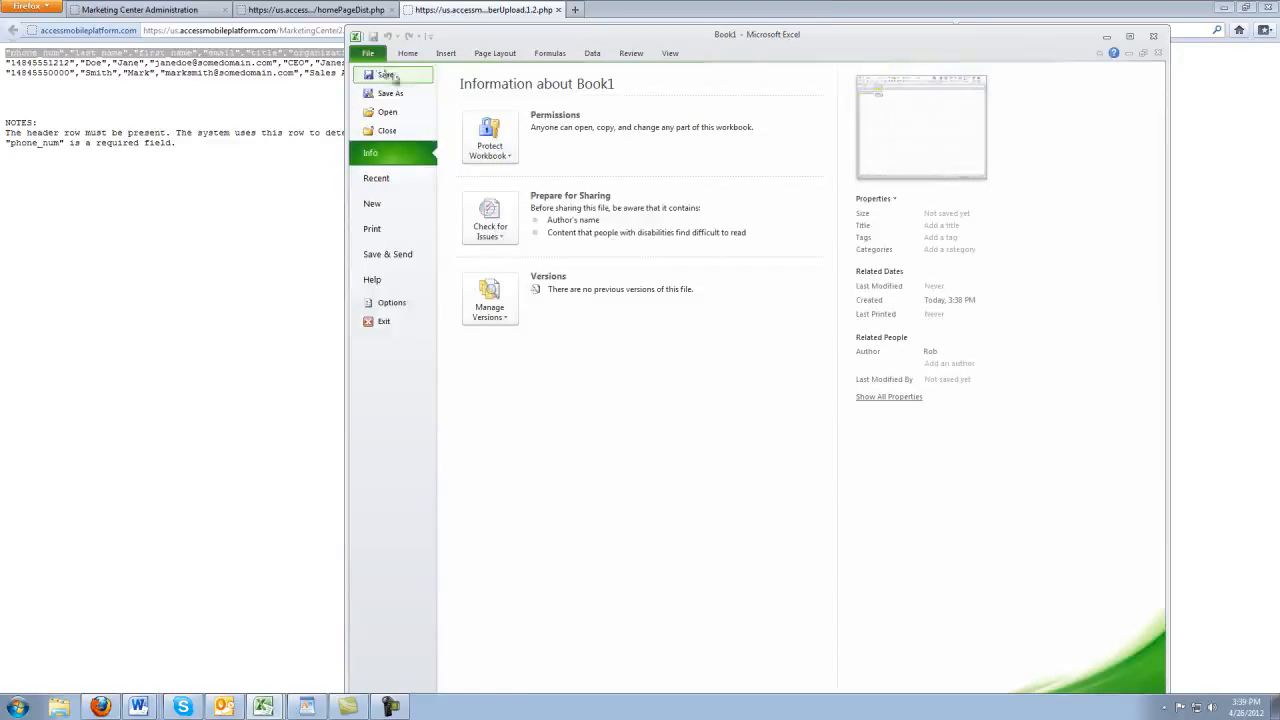
left_click(400, 94)
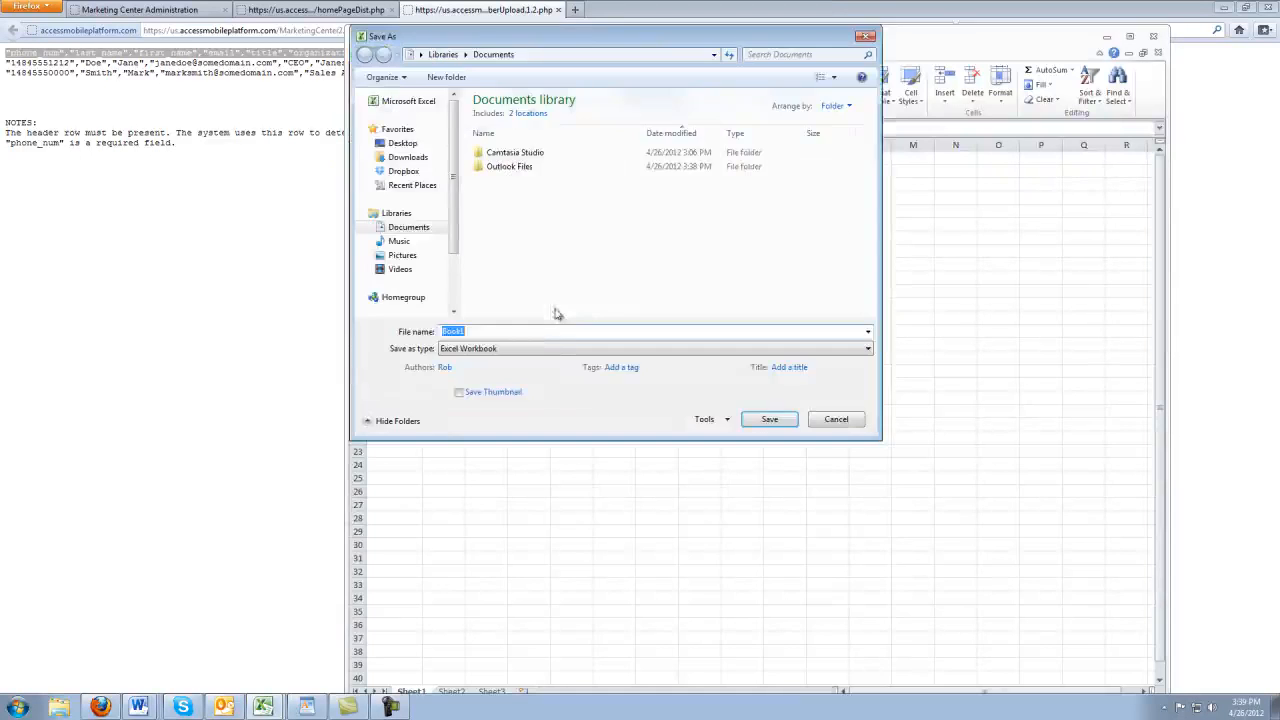
left_click(556, 349)
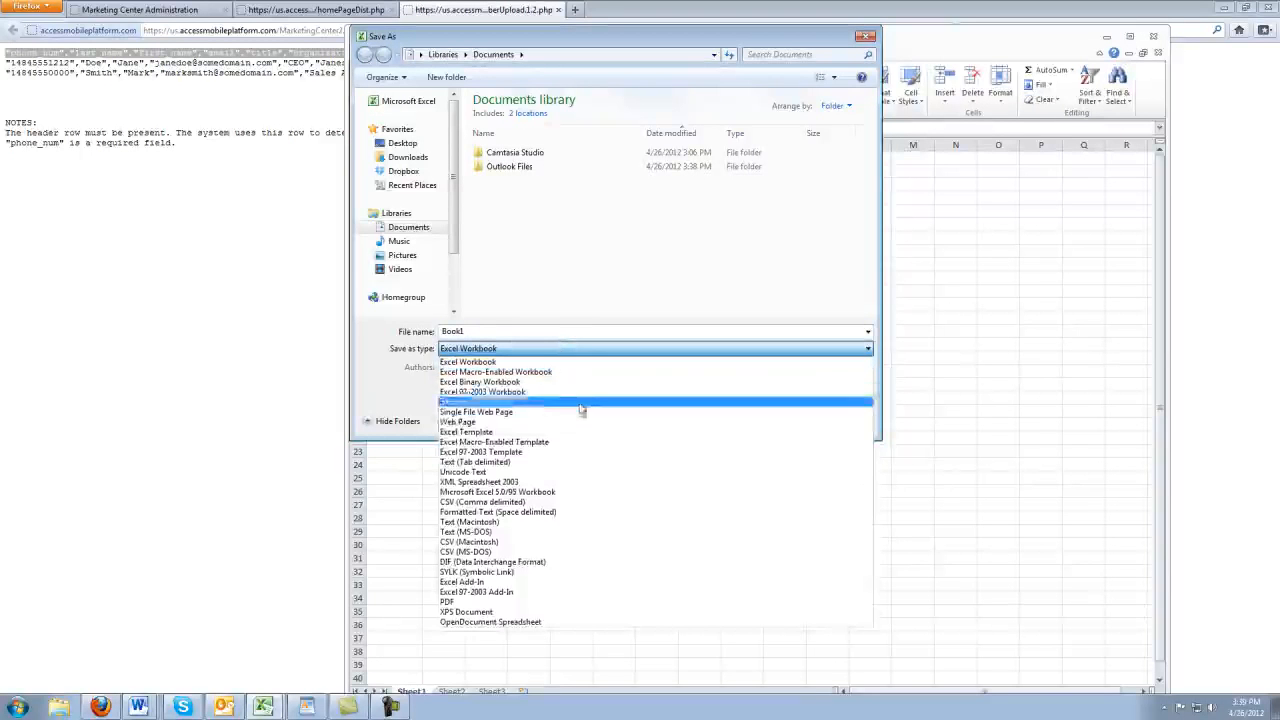
left_click(619, 502)
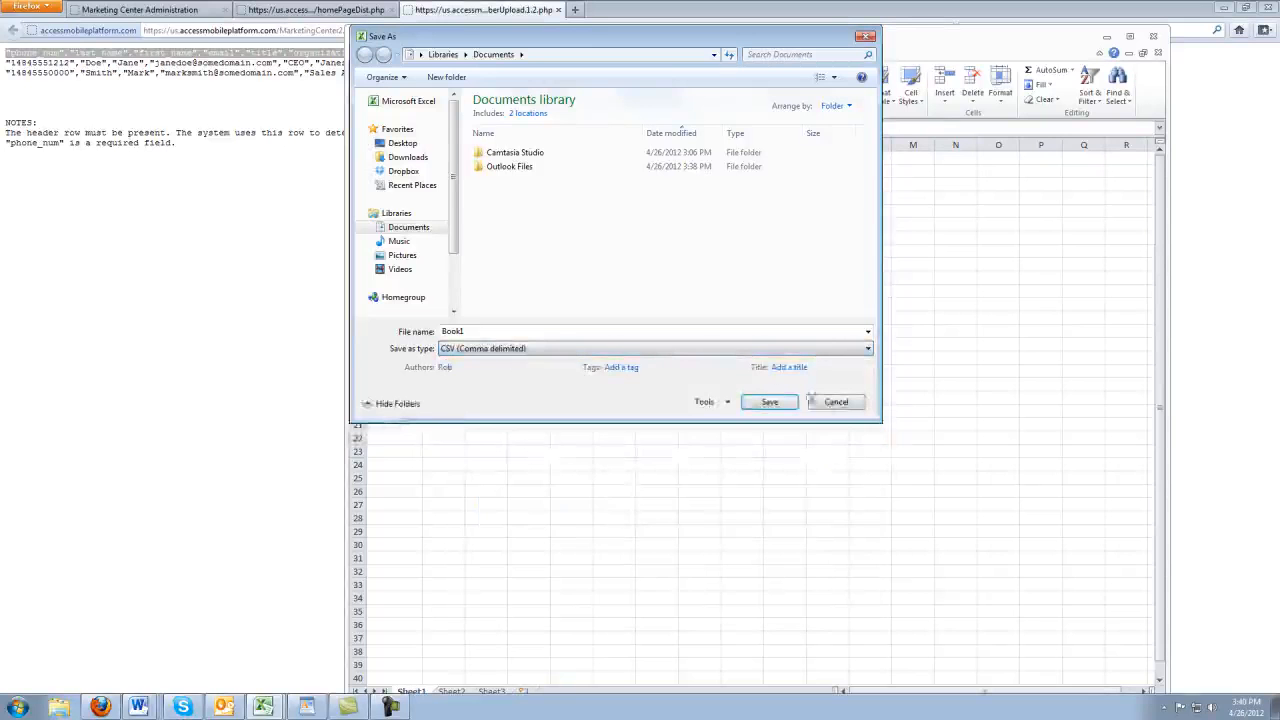
left_click(834, 403)
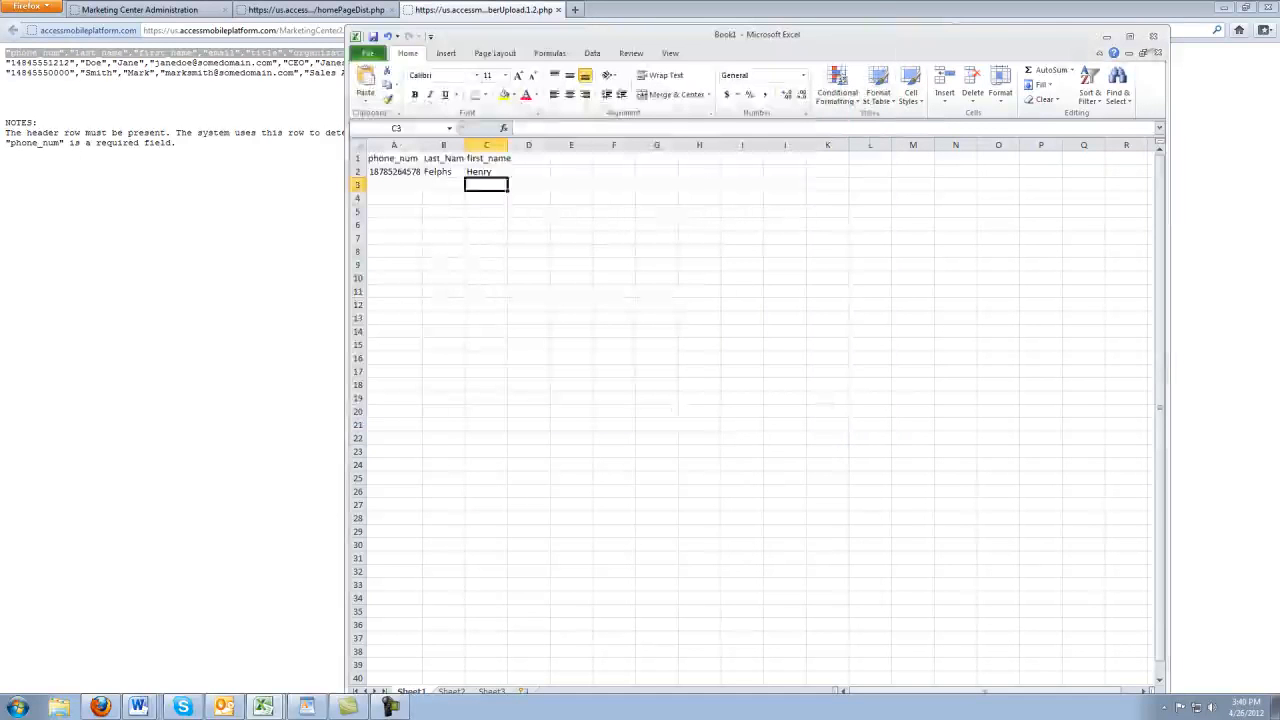
left_click(1153, 38)
left_click(651, 371)
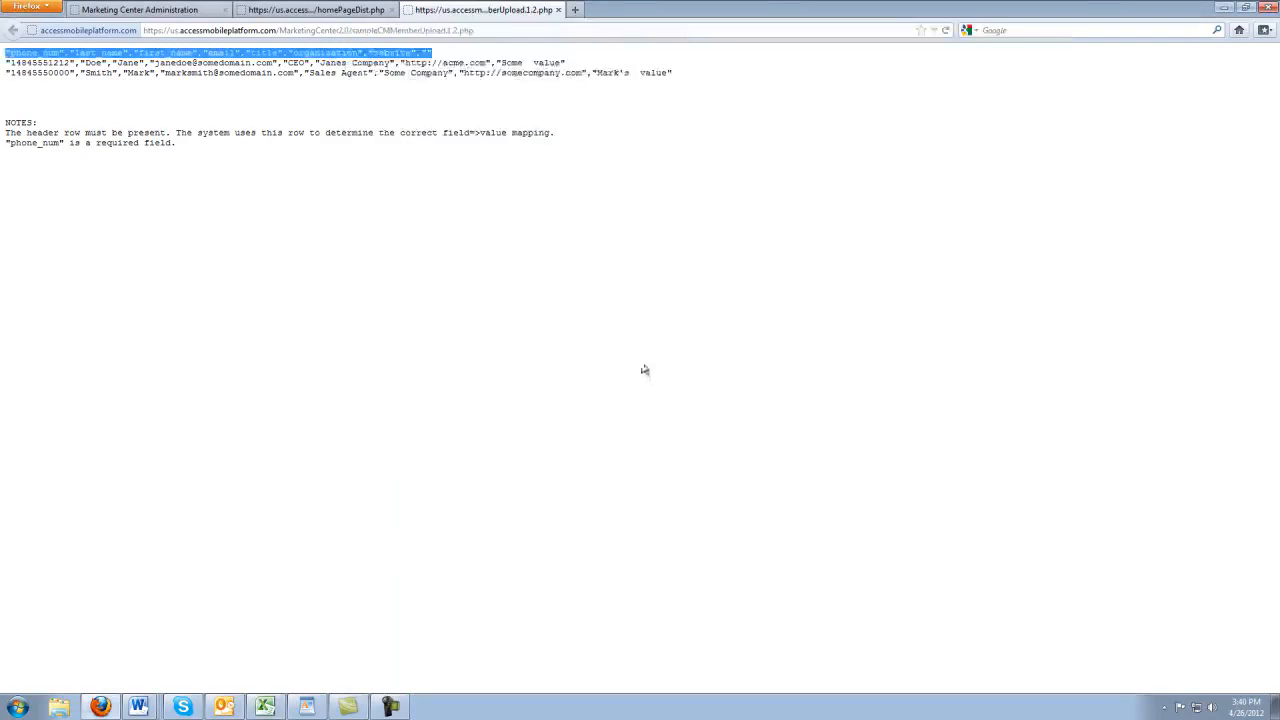
Close the sample CSV page, read the upload Terms & Conditions, then cancel Upload Members
left_click(558, 9)
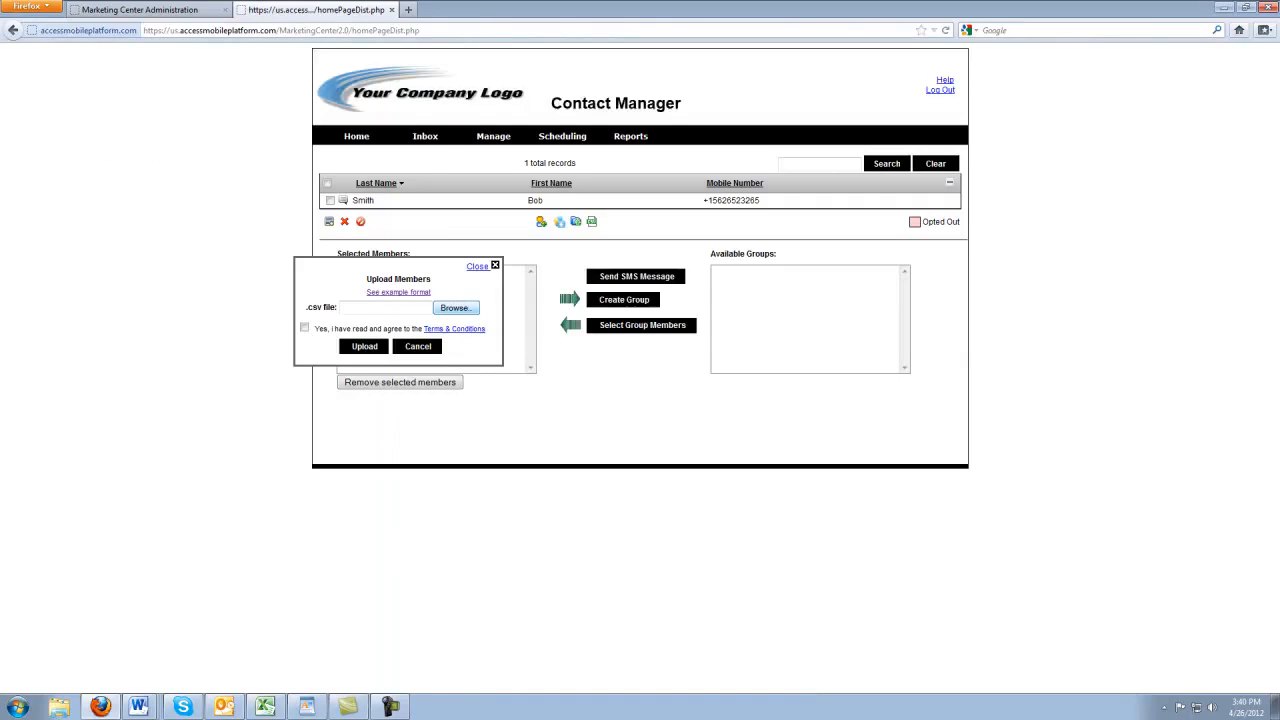
left_click(462, 328)
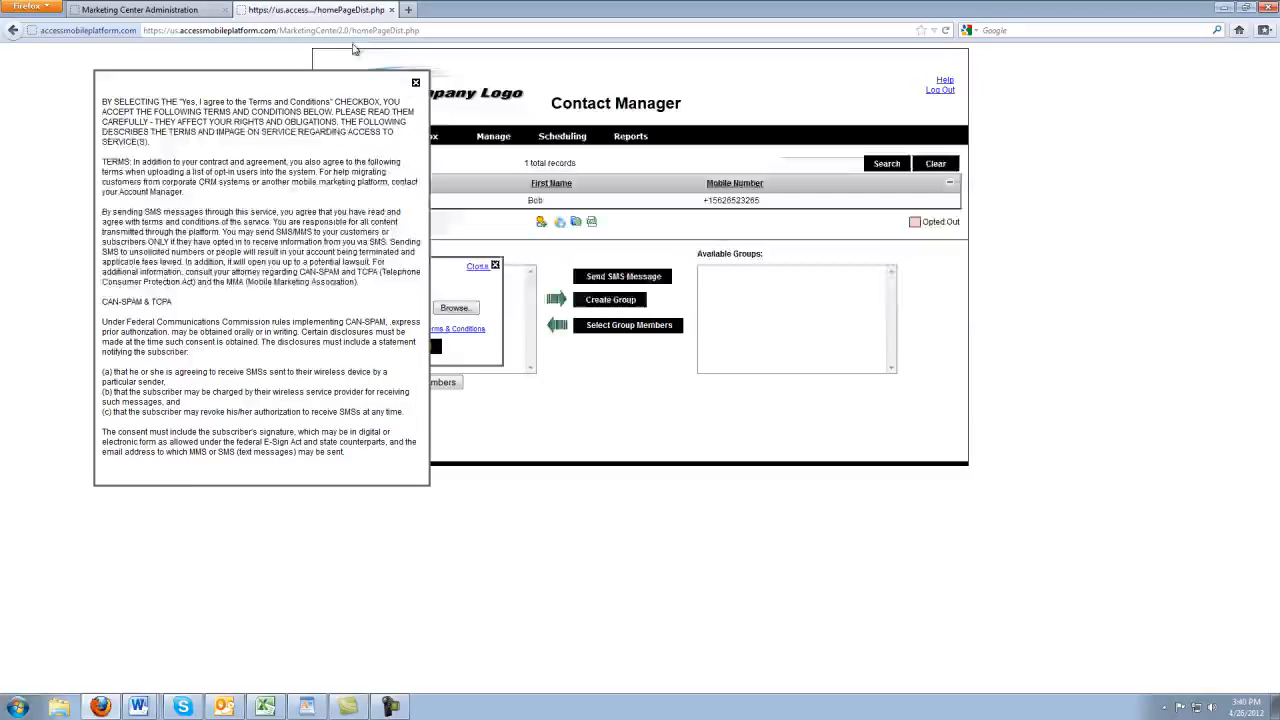
left_click(416, 82)
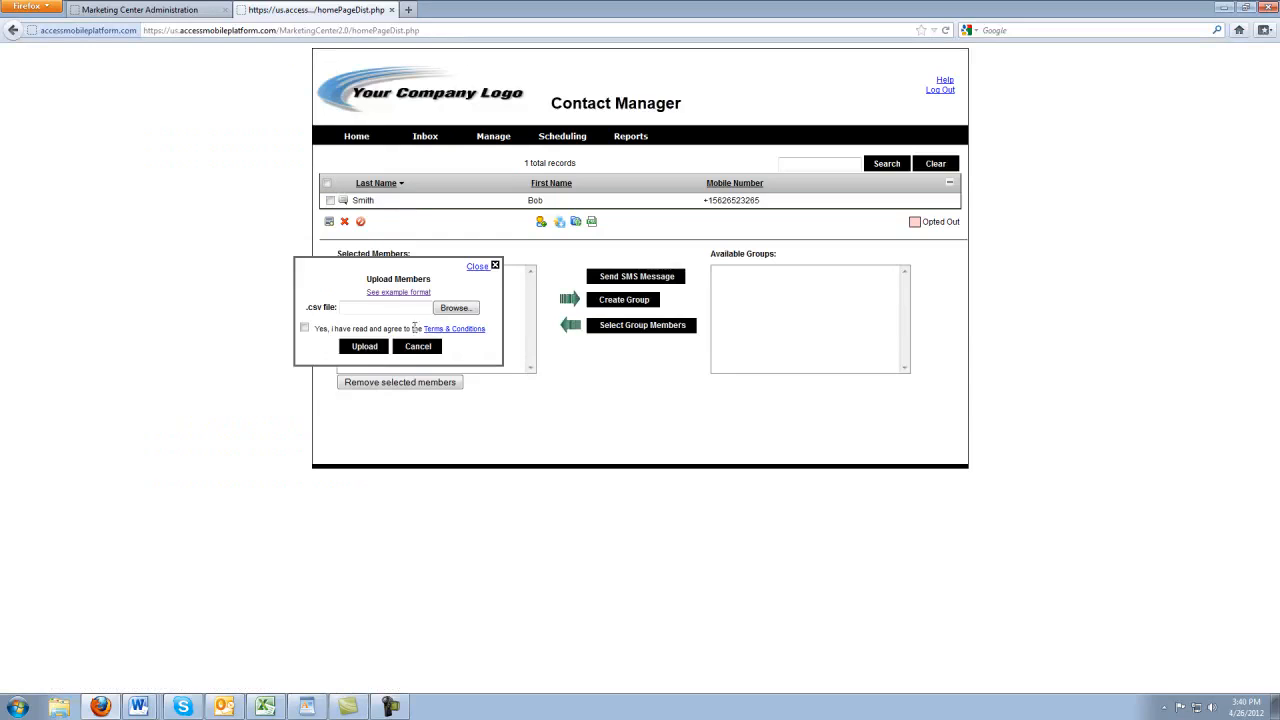
left_click(418, 346)
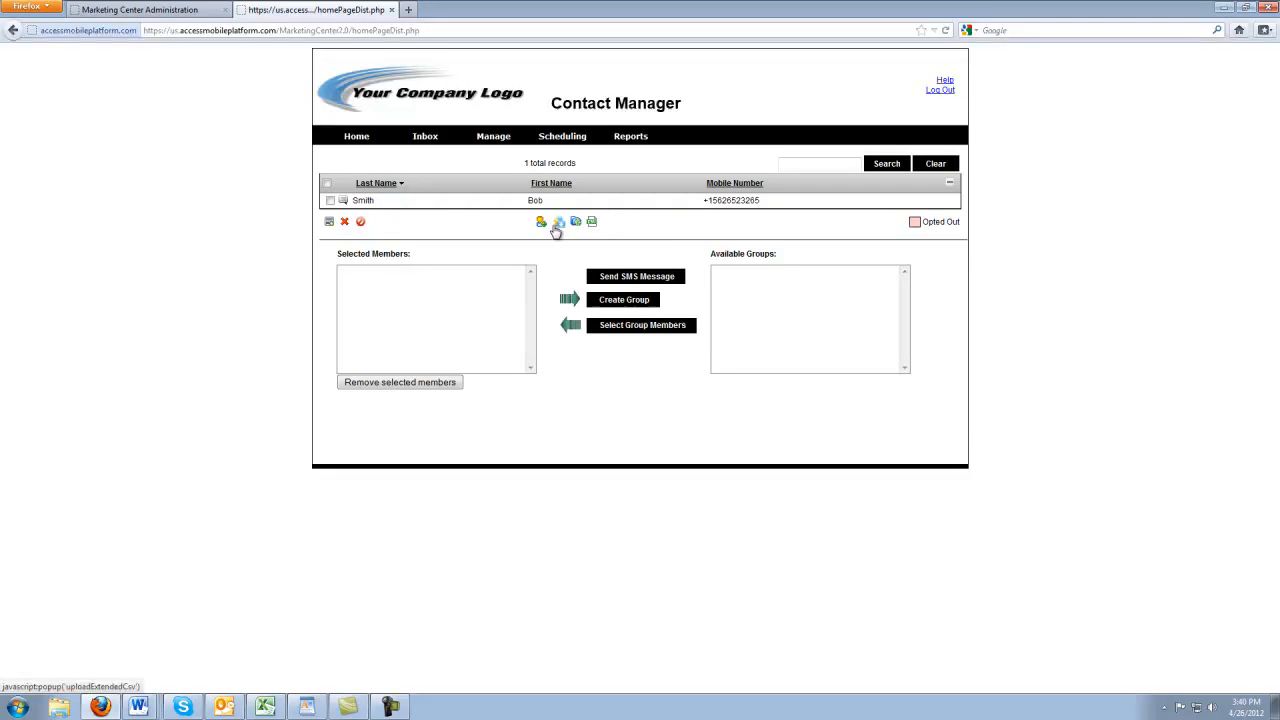
Draft a quick SMS to the contact about tomorrow's 4:00 appointment and browse the template list
left_click(342, 201)
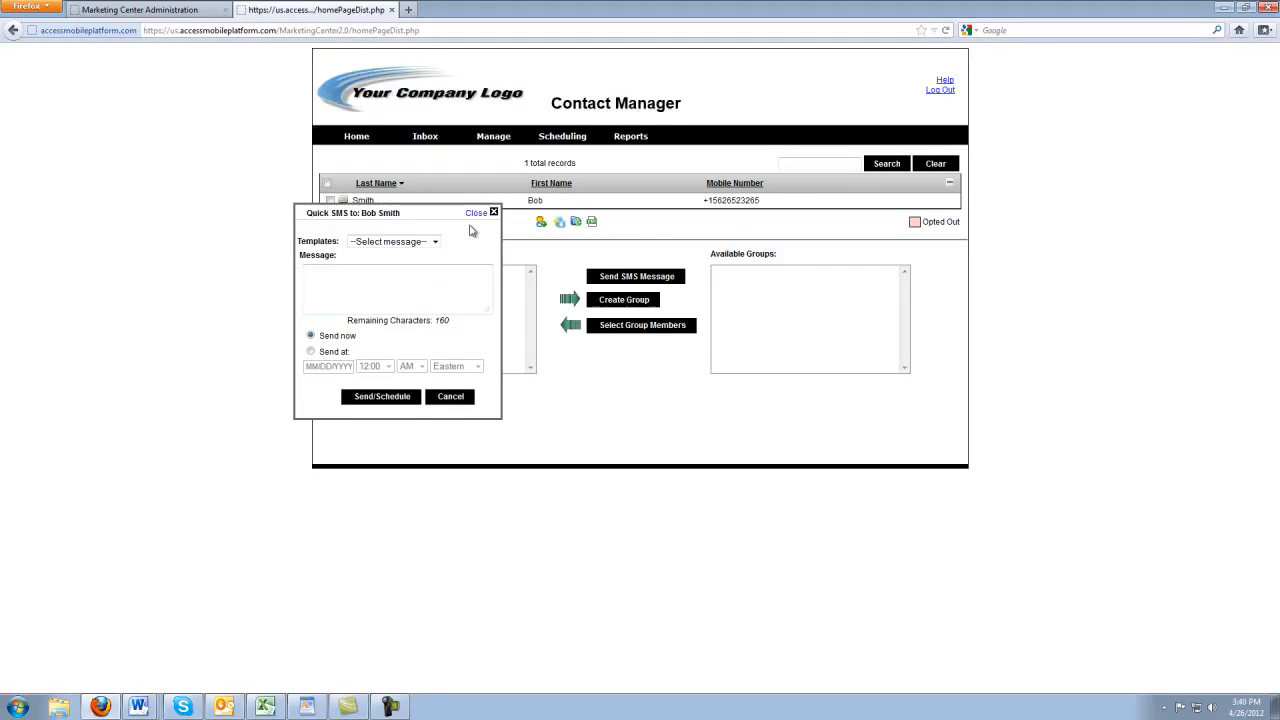
type("Bob your appointment is tomorrow at 4:00, please reply back to this text if you can ")
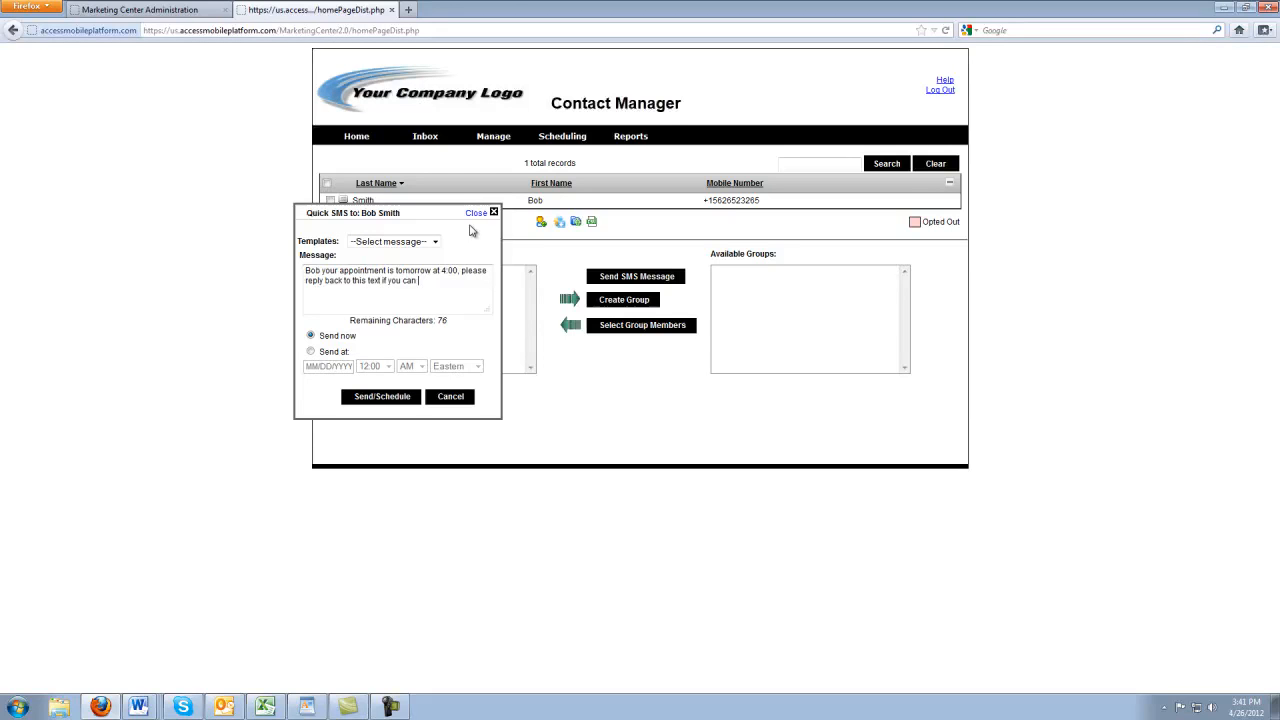
type("make it or if you need to cancel")
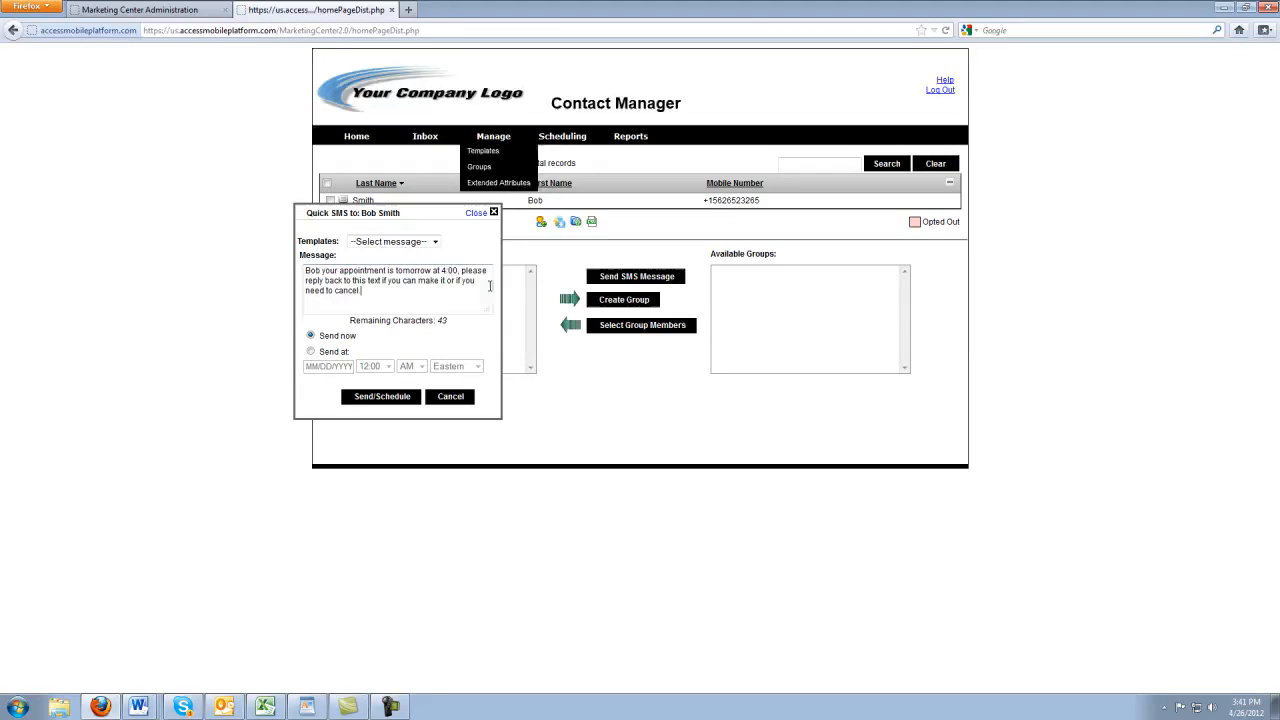
type(".")
left_click_drag(407, 301, 210, 238)
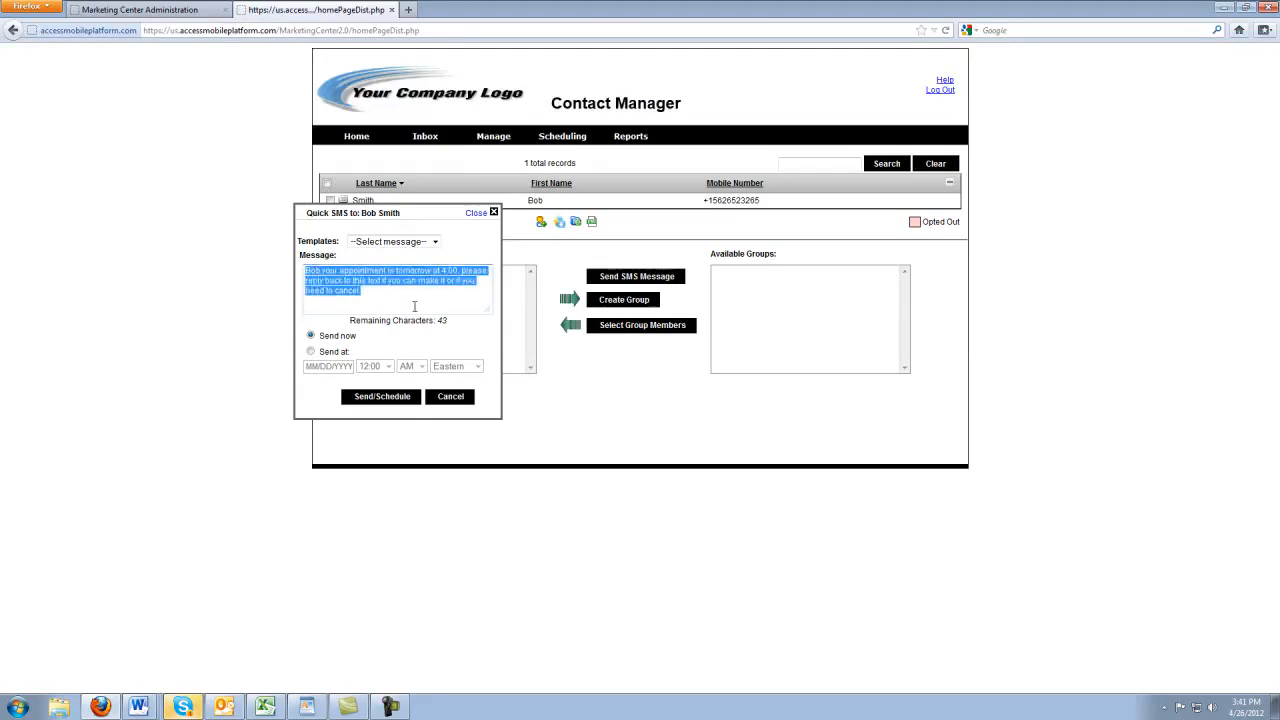
left_click(414, 306)
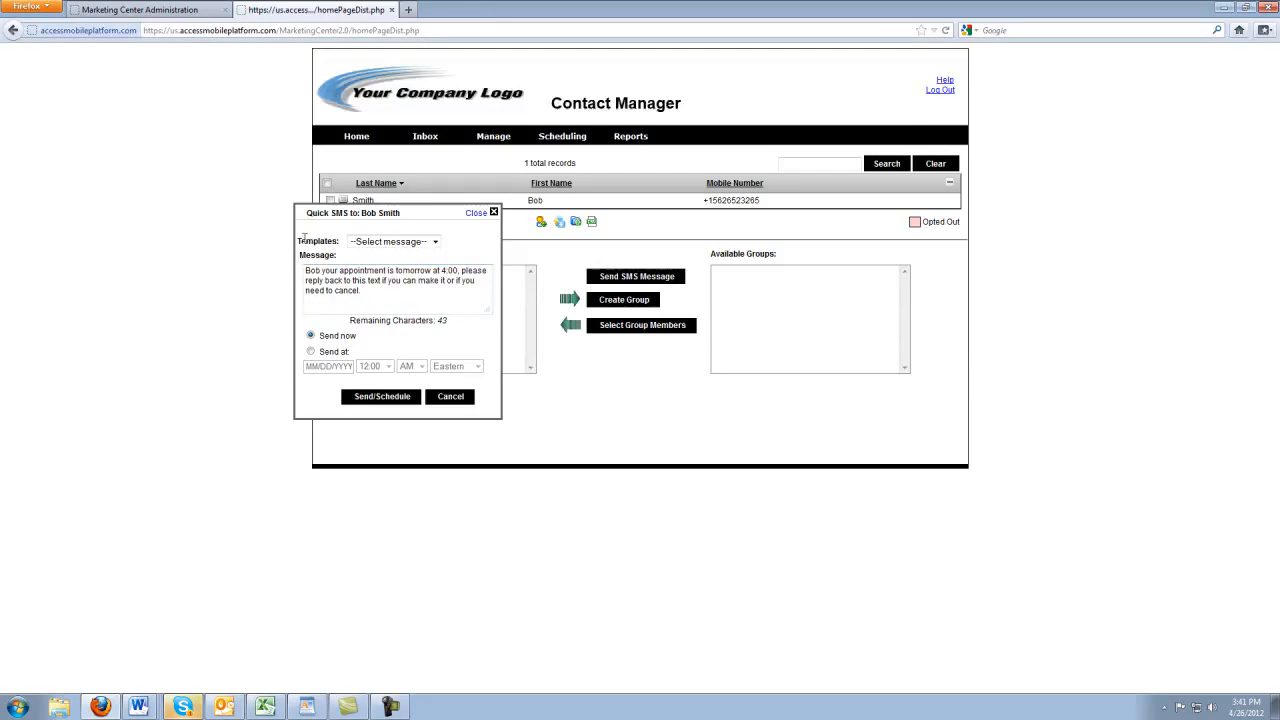
left_click_drag(301, 240, 351, 243)
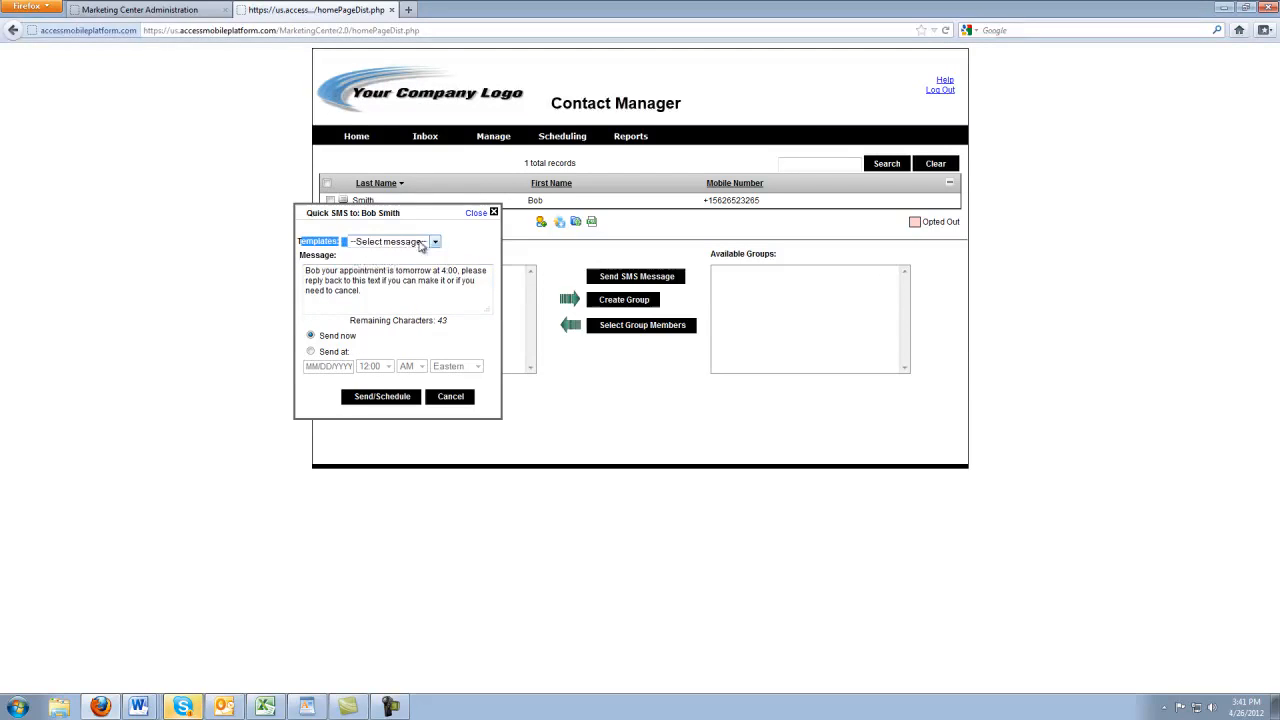
left_click(423, 243)
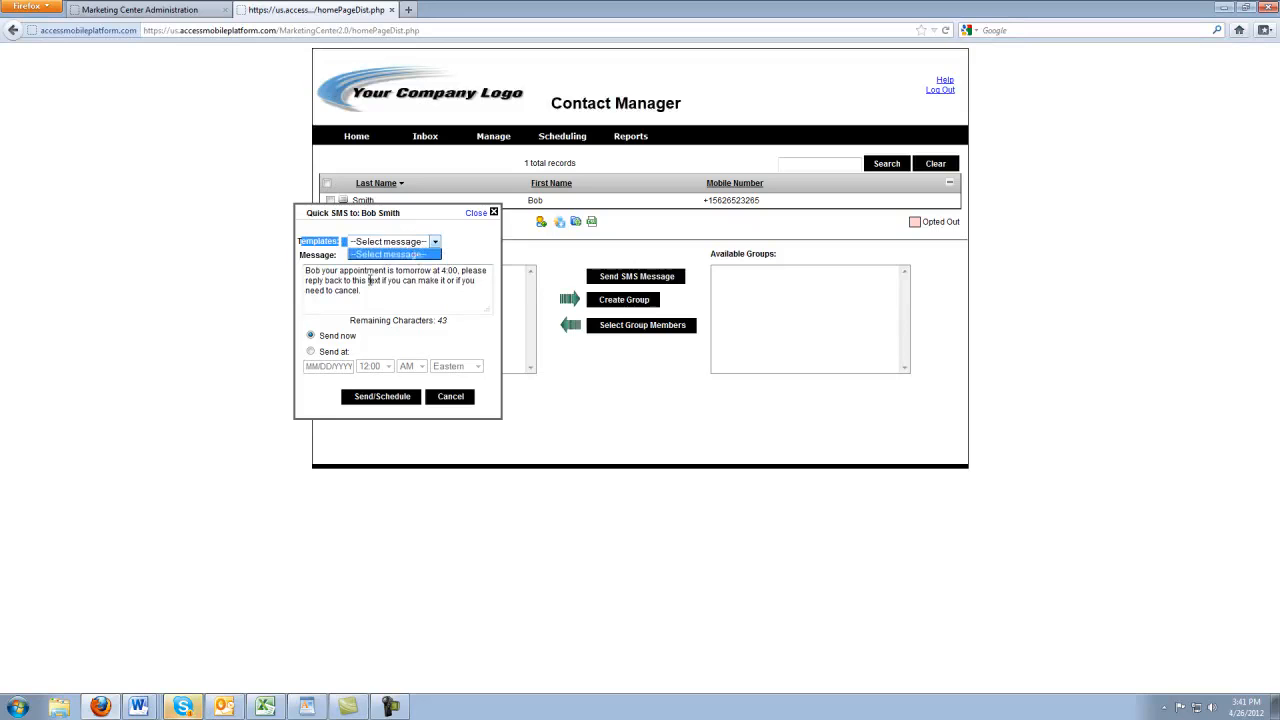
left_click(422, 303)
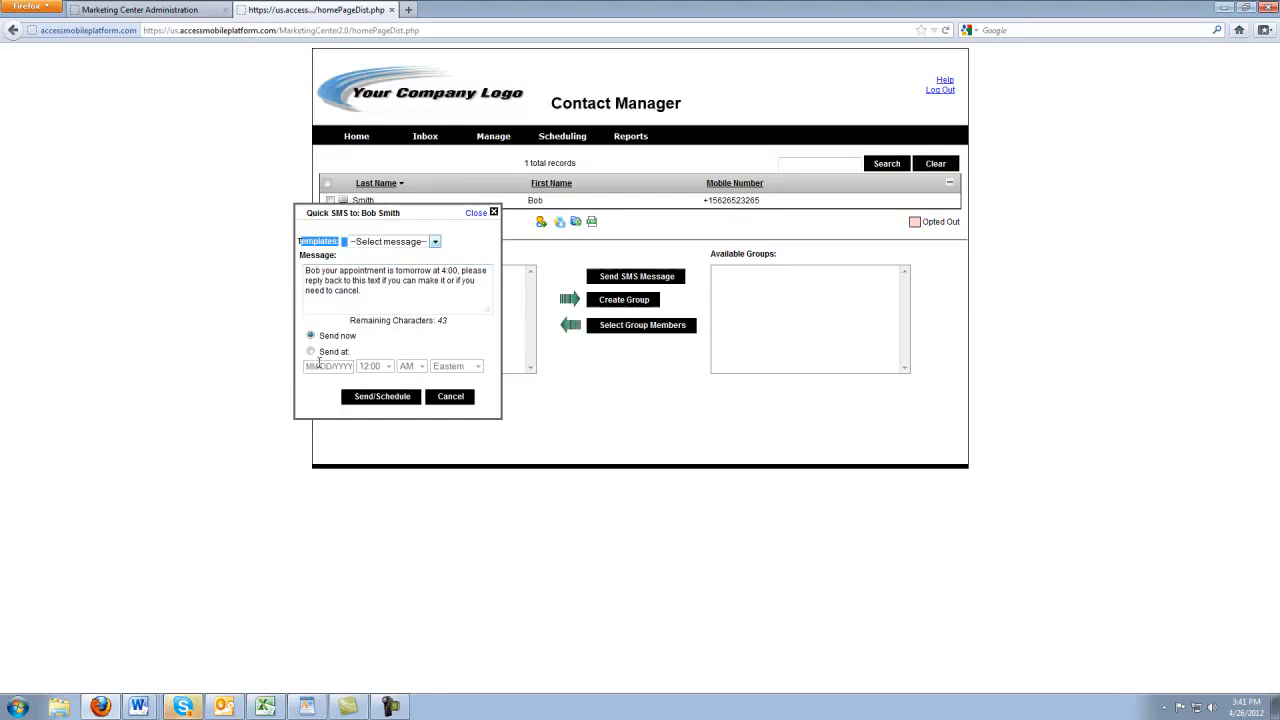
Try scheduling the message through the date picker, then cancel the quick SMS
left_click(310, 351)
left_click(328, 366)
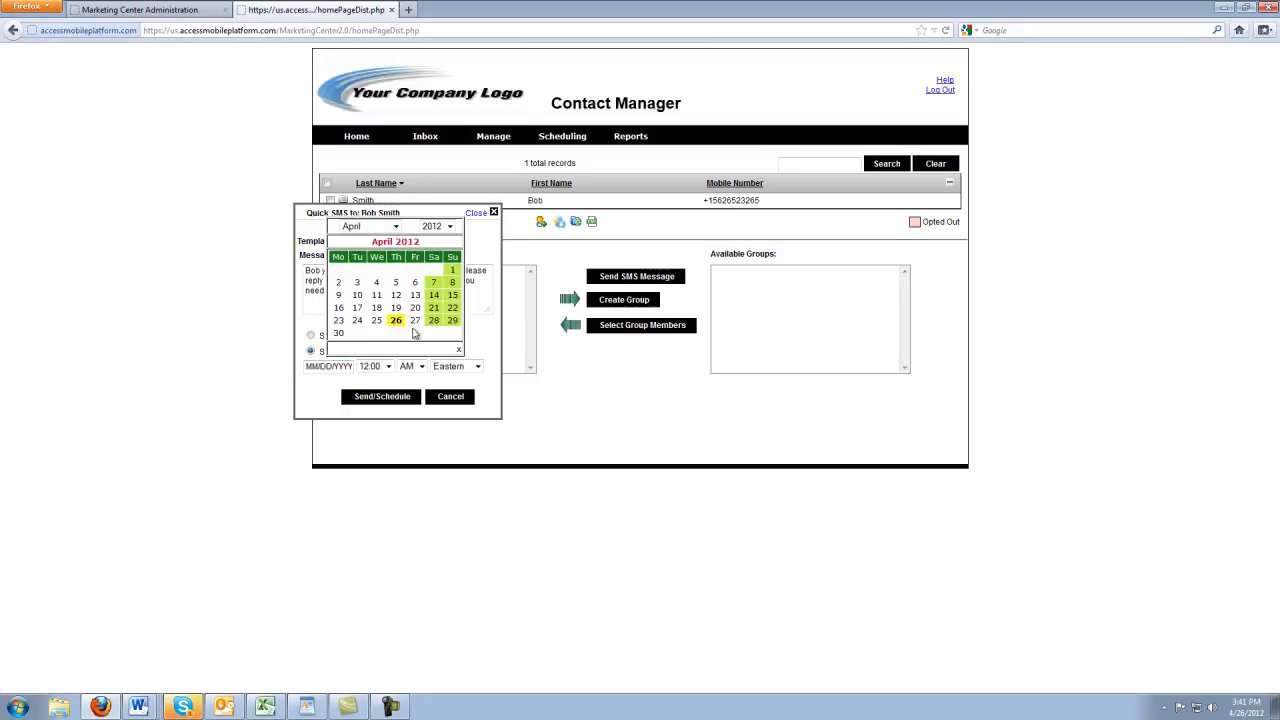
left_click(395, 226)
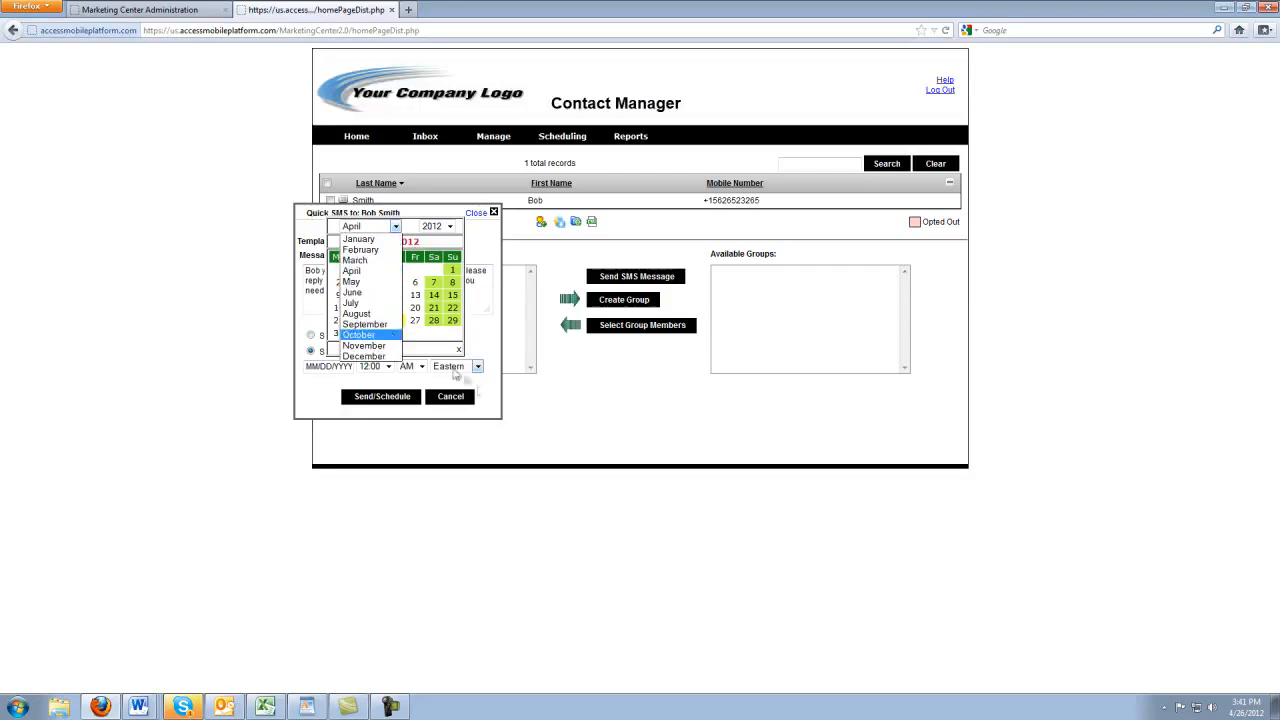
left_click(480, 426)
left_click(450, 396)
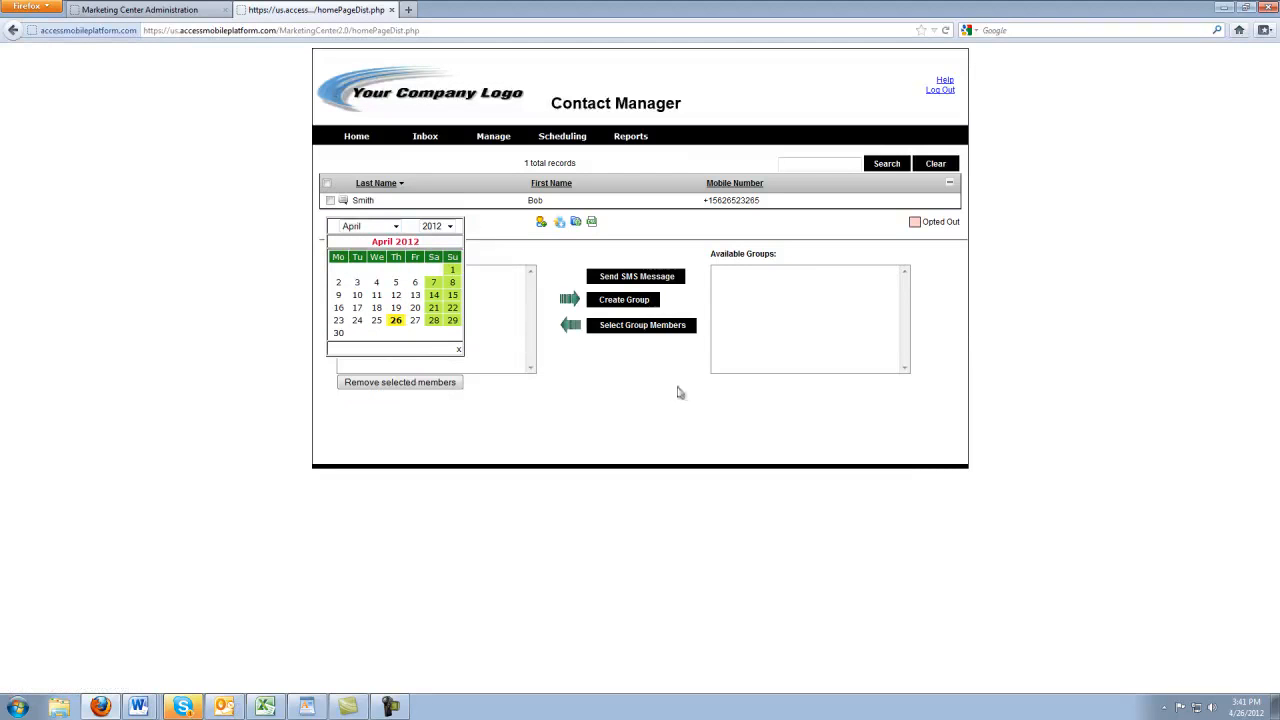
left_click(458, 348)
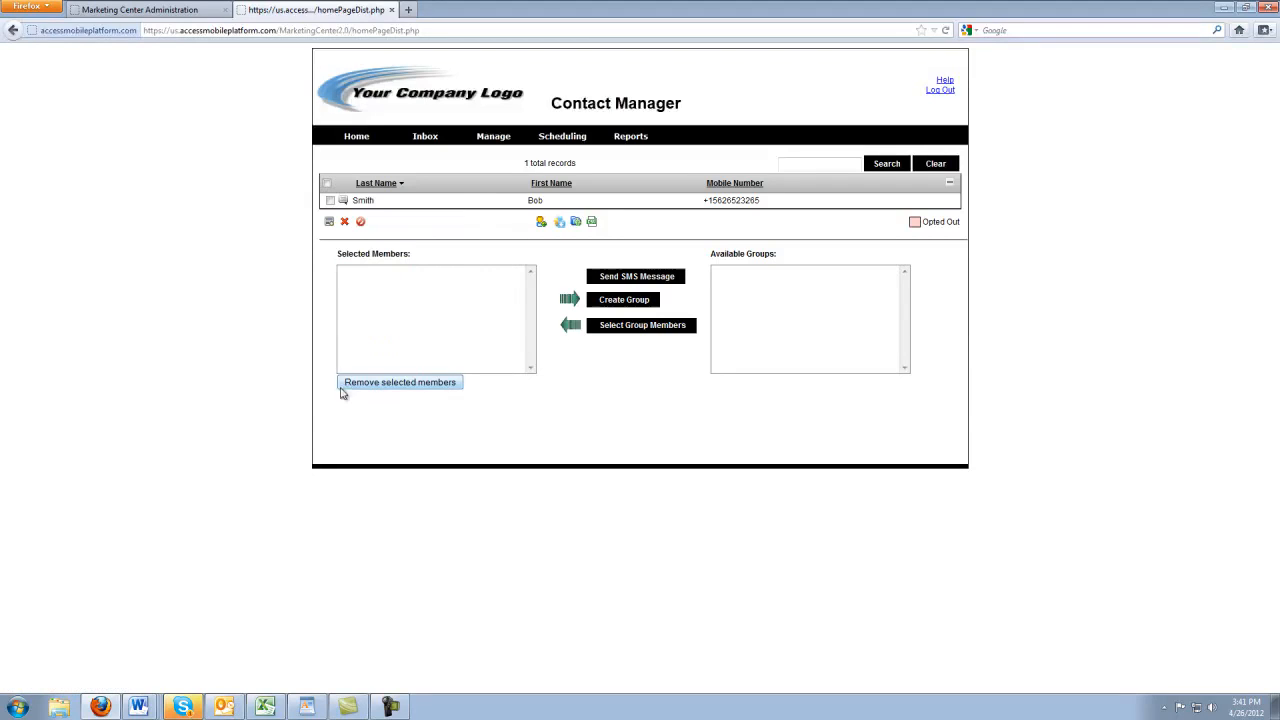
mouse_move(493, 139)
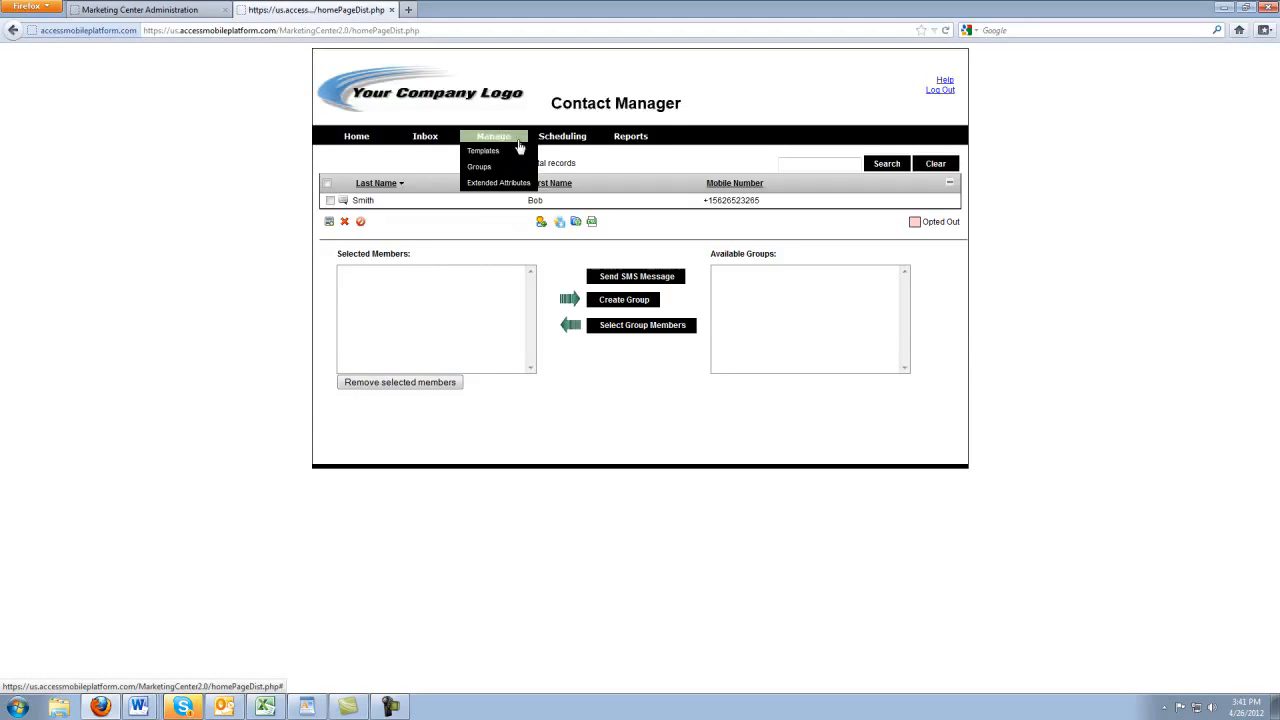
On the Templates page, name a new template 'Weekly Appt Reminder'
left_click(520, 152)
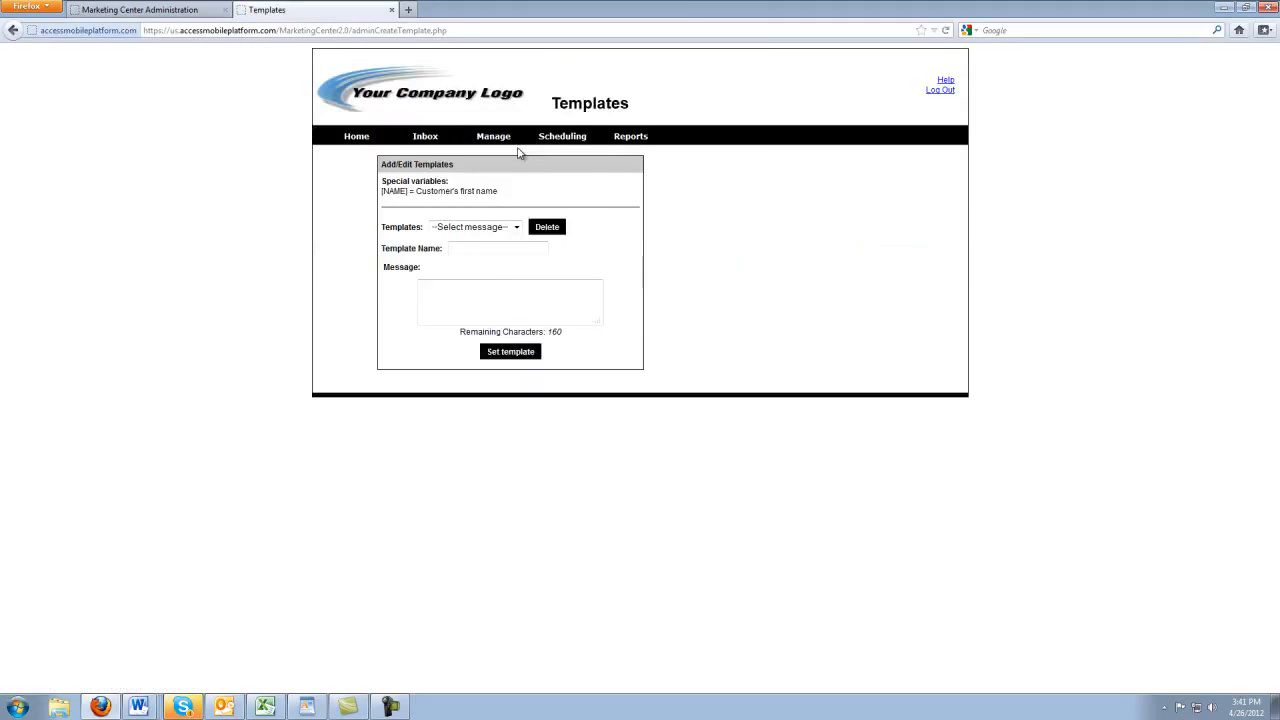
left_click(513, 227)
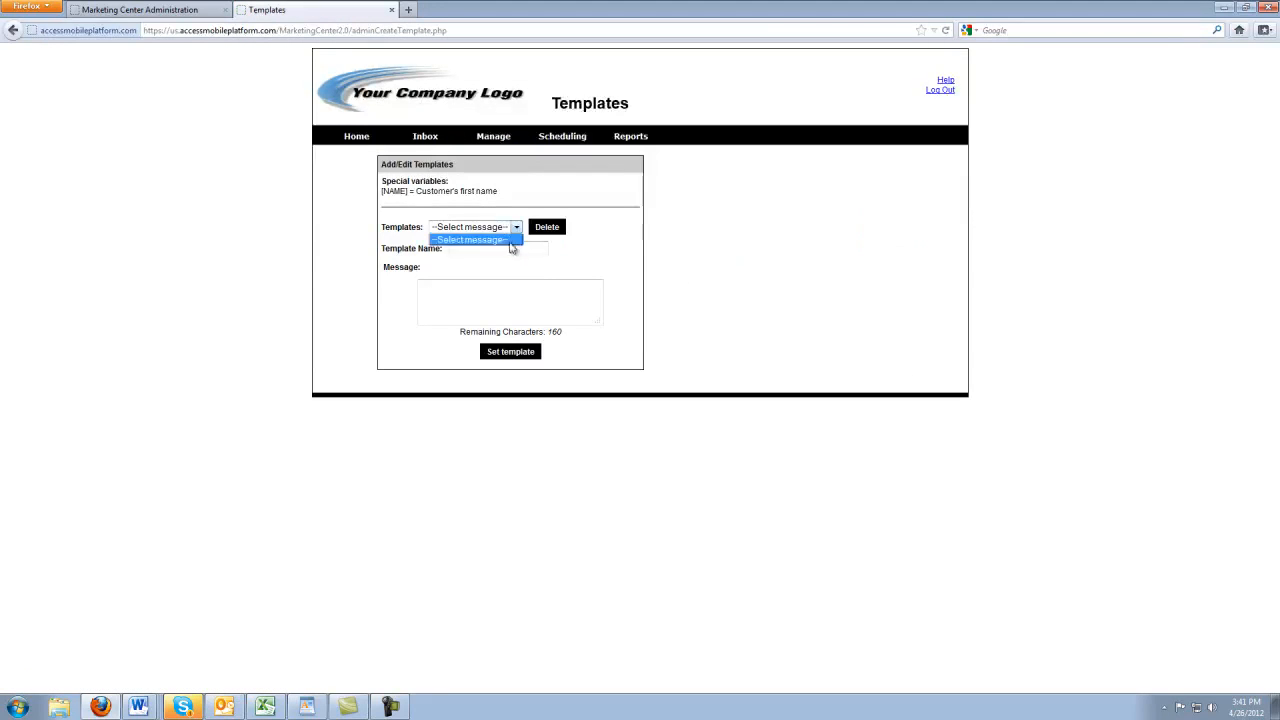
left_click(541, 251)
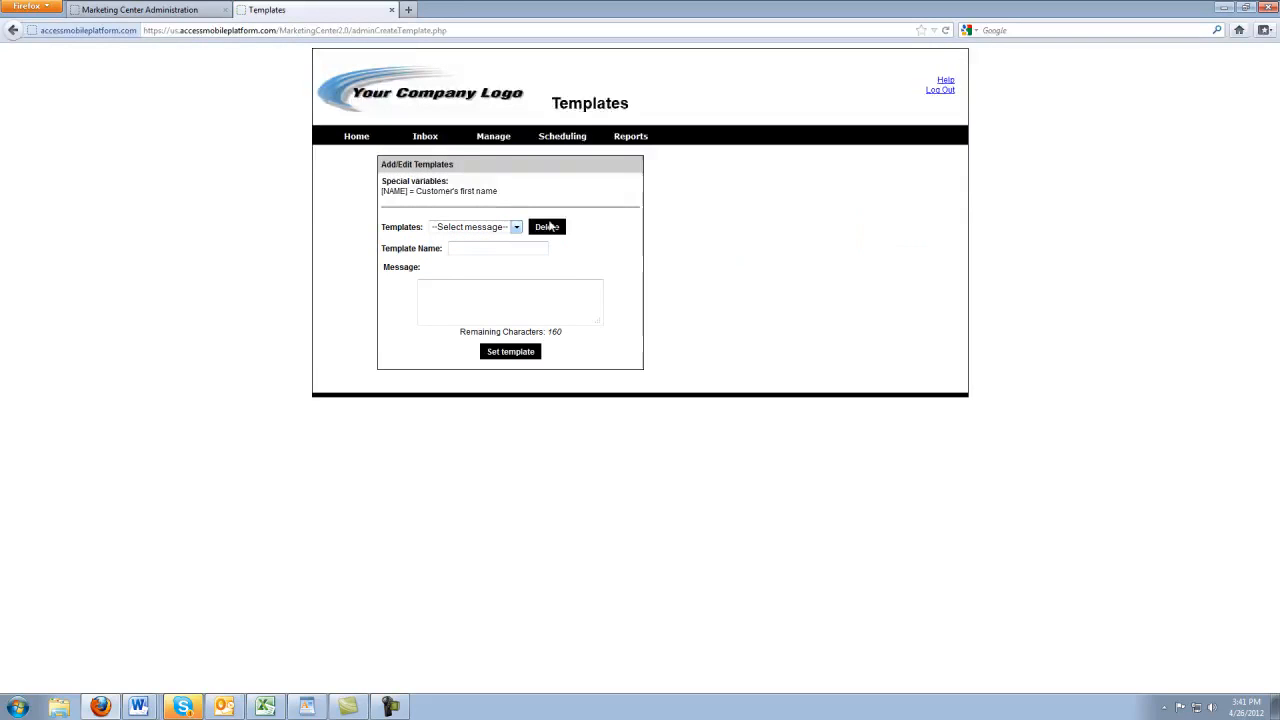
left_click(469, 252)
type("A")
key("BackSpace")
type("Weekly Appt Reminder")
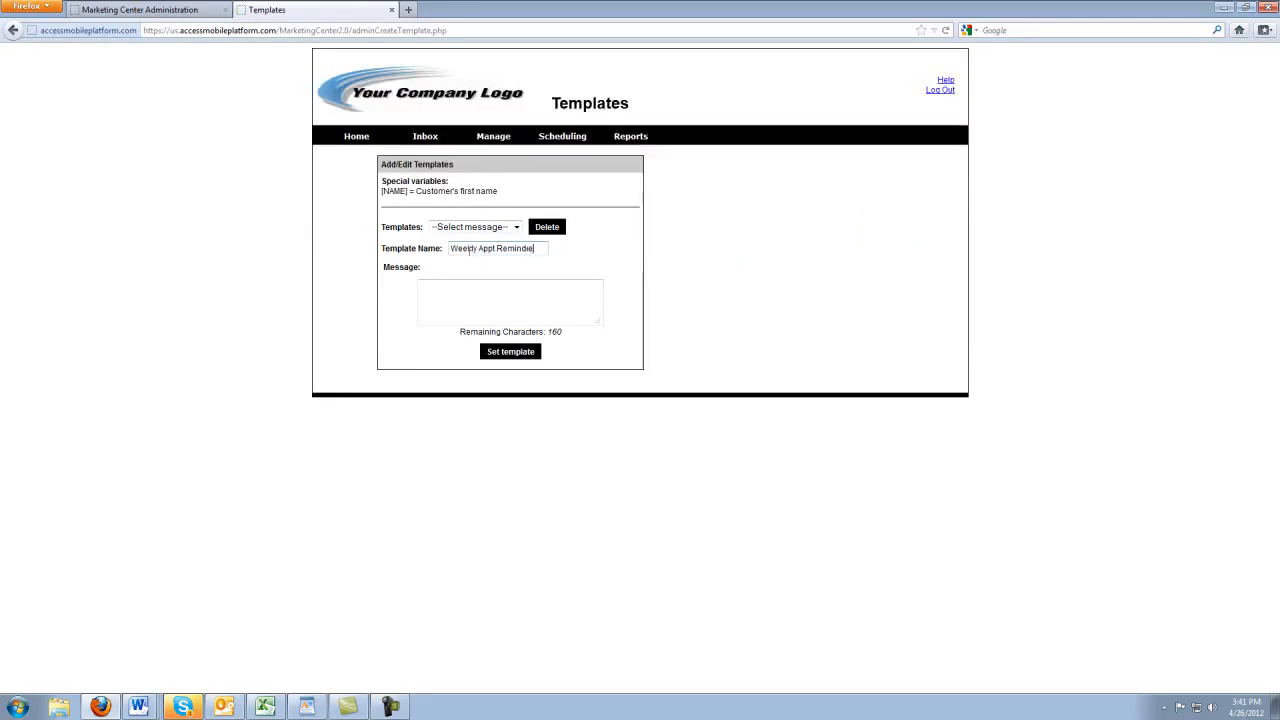
Write the [NAME] reply-if-you-can't-make-tomorrow's-appt message, set the template, and return home
left_click(536, 288)
left_click_drag(386, 186, 514, 206)
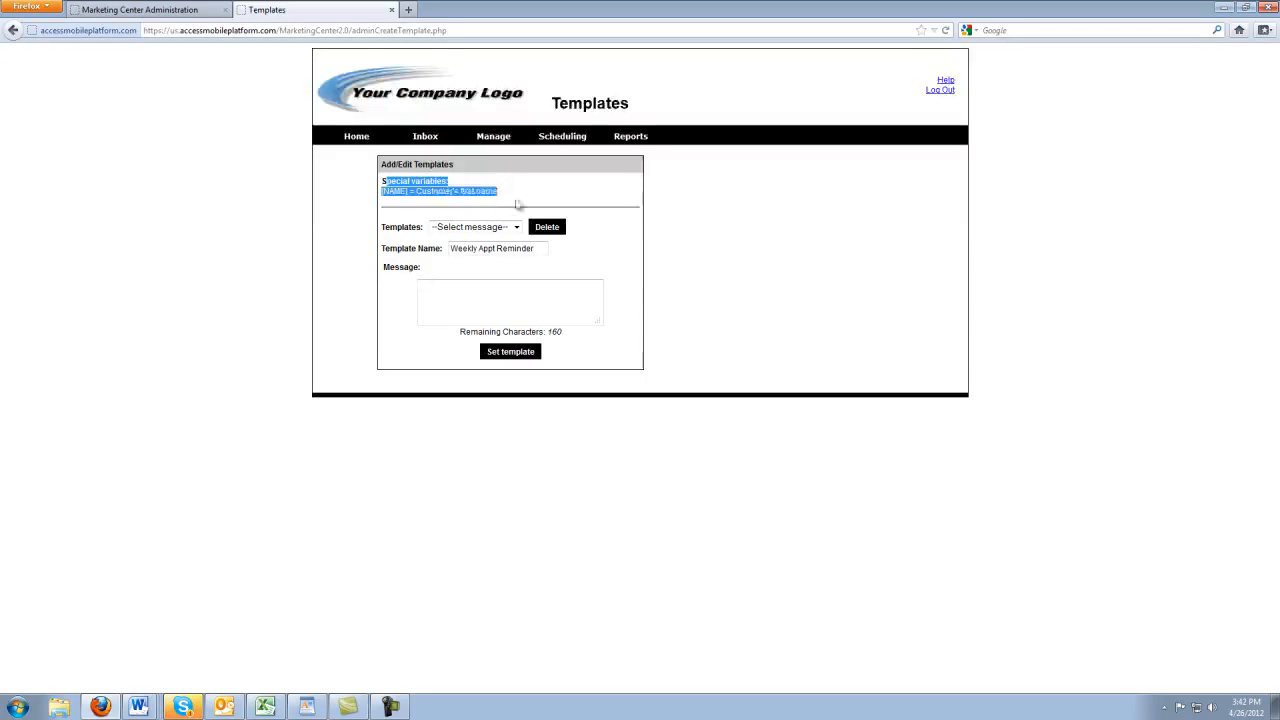
left_click(458, 308)
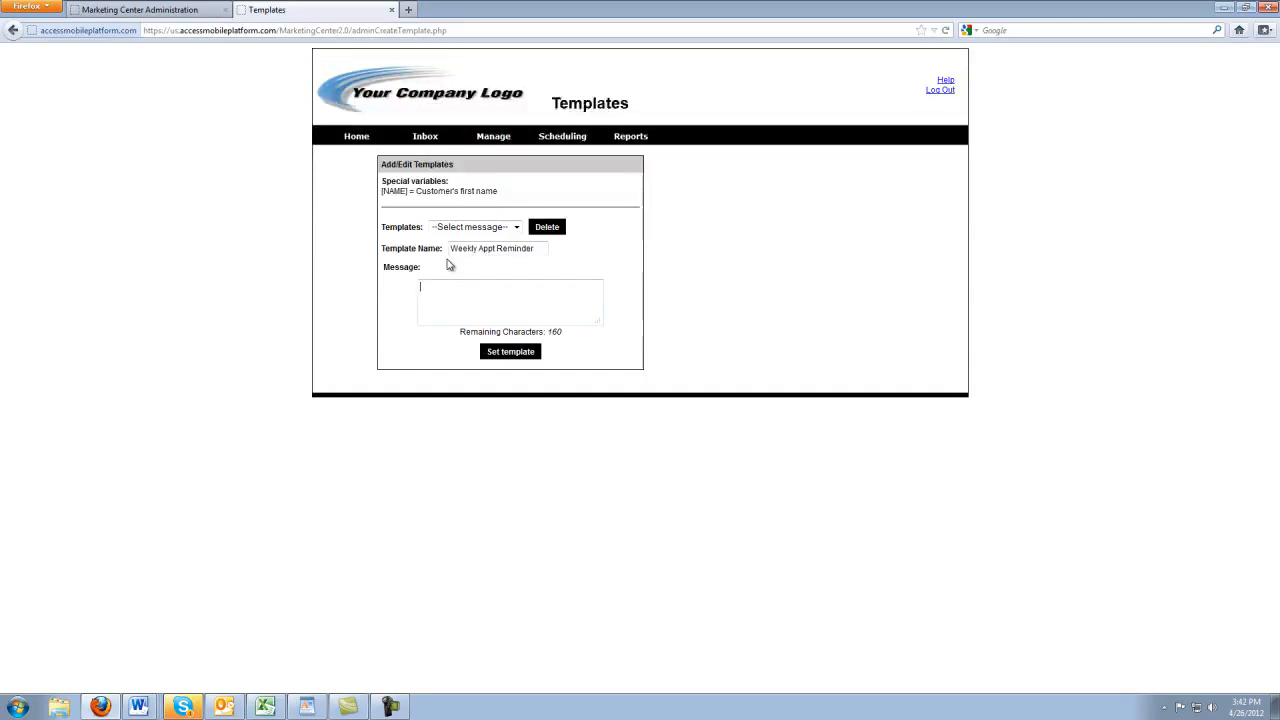
type("AME] your appt is tomorrow")
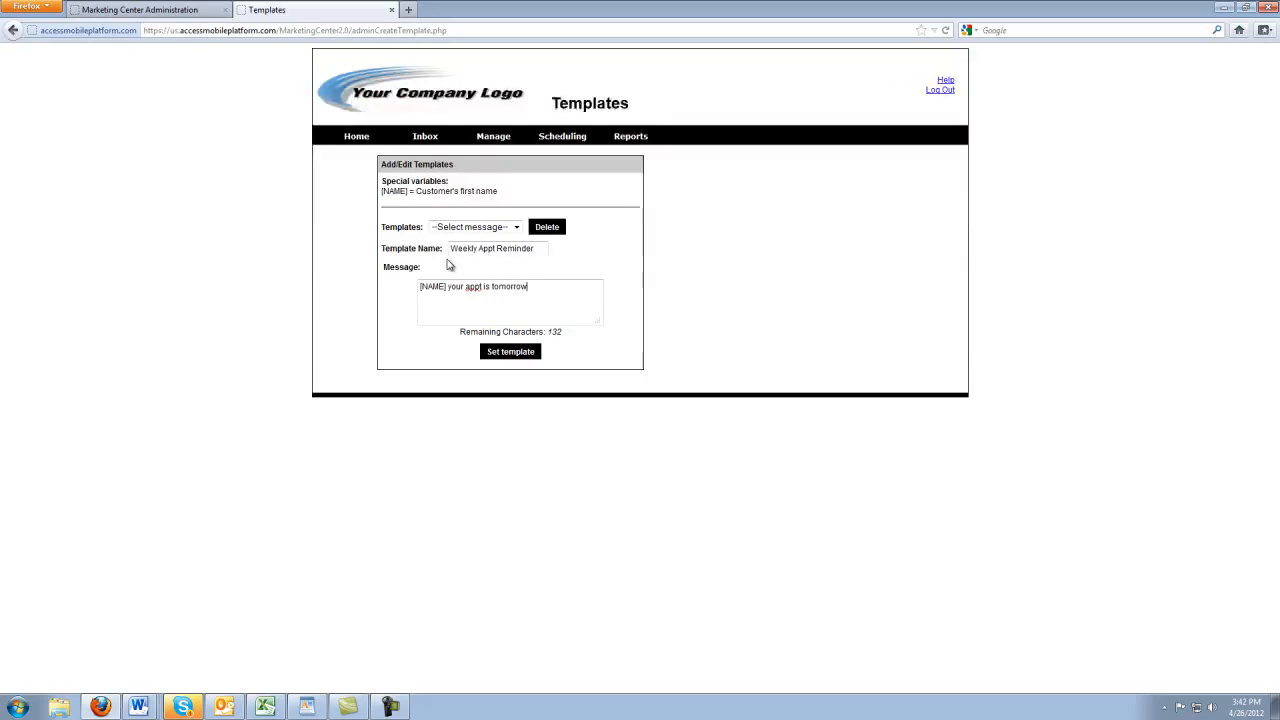
type(", please reply back to this message if you can not make")
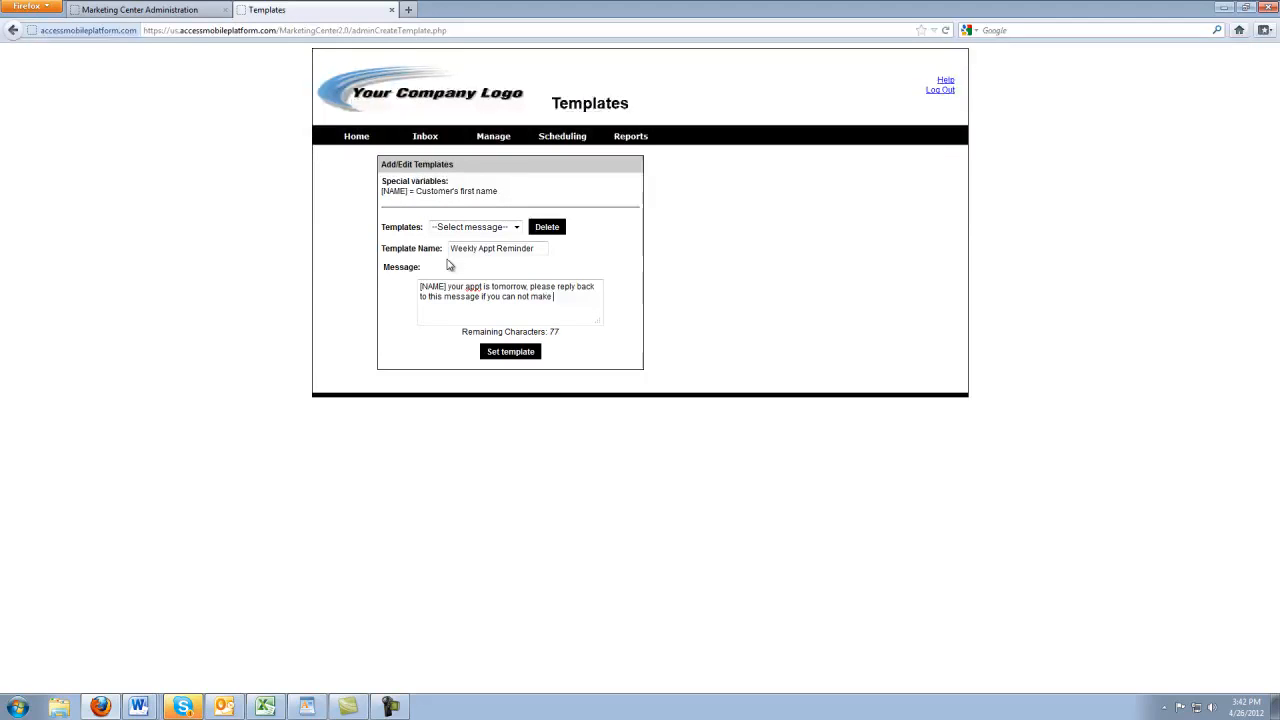
type(" it or need to cancel.")
left_click(519, 351)
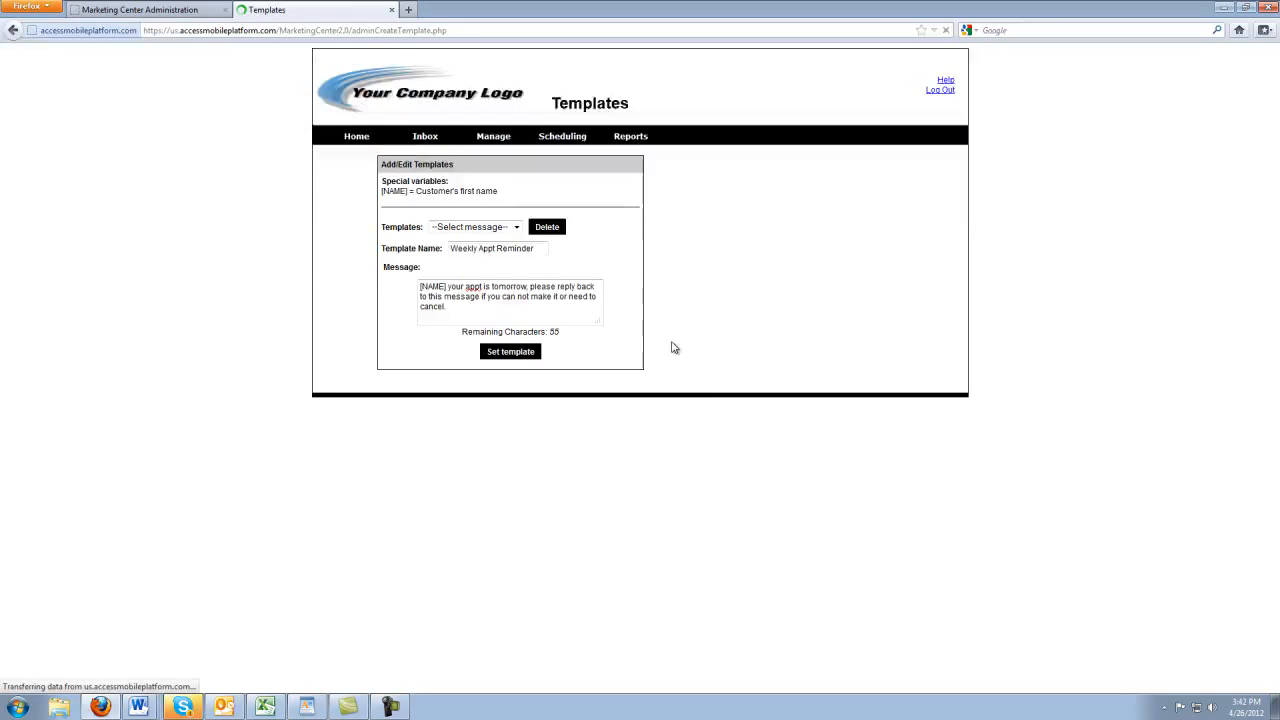
left_click(388, 138)
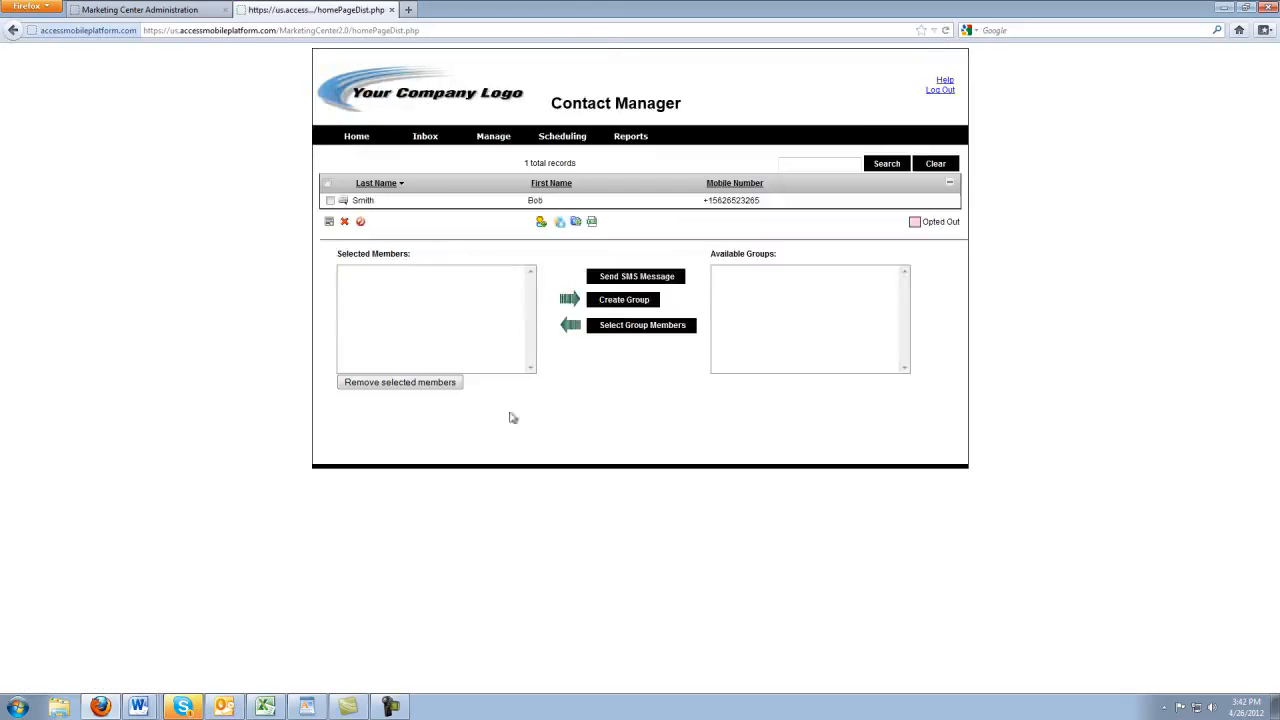
Add the checked contact to Selected Members and preview the Weekly Appt Reminder SMS without sending
left_click(330, 201)
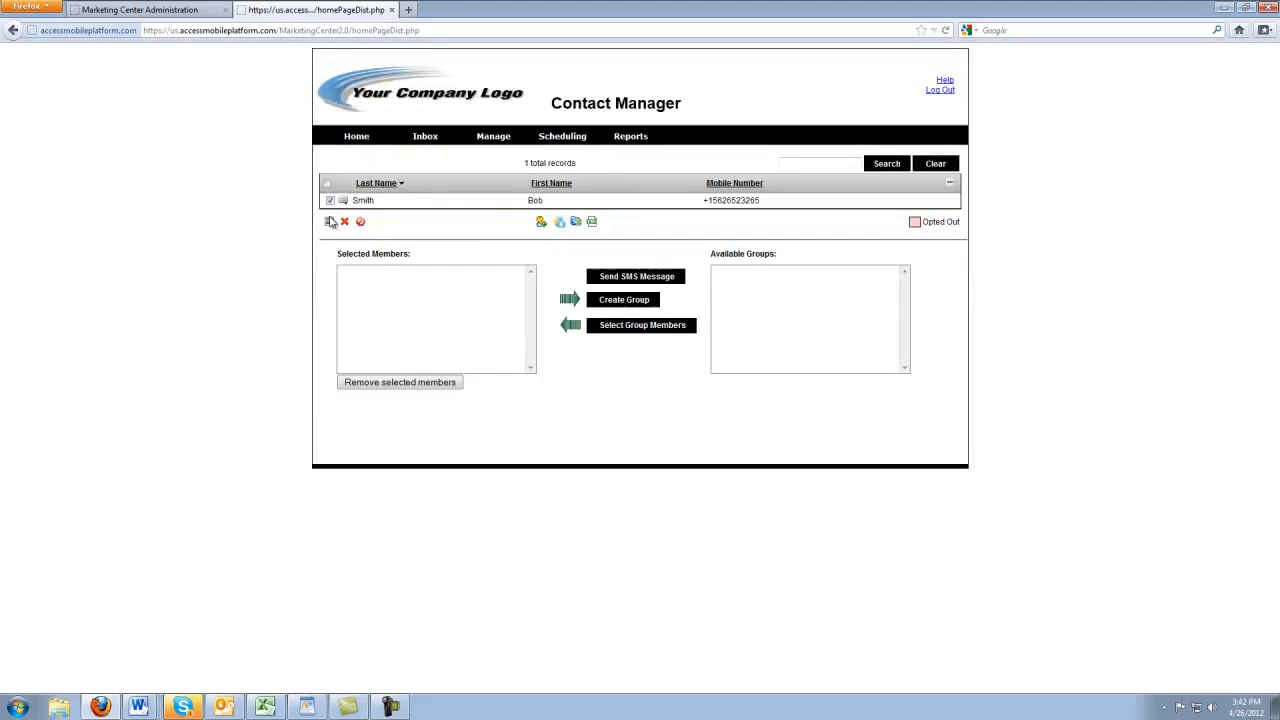
left_click(330, 222)
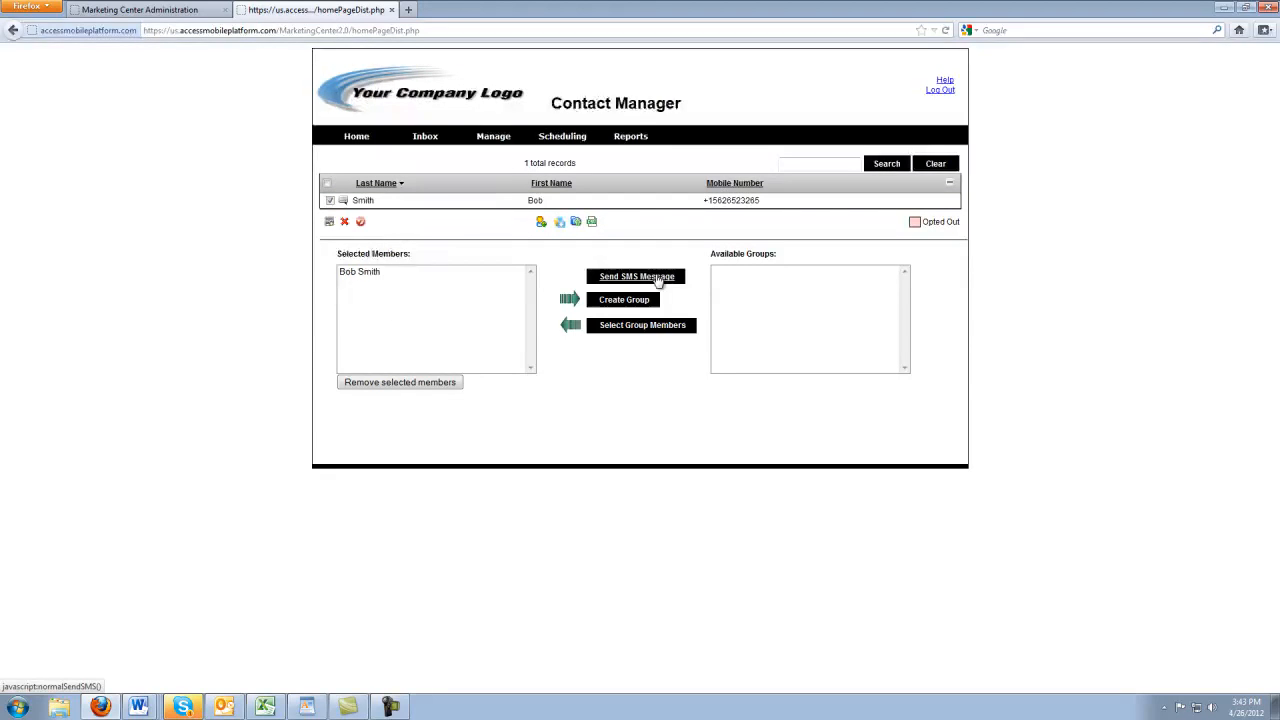
left_click(625, 276)
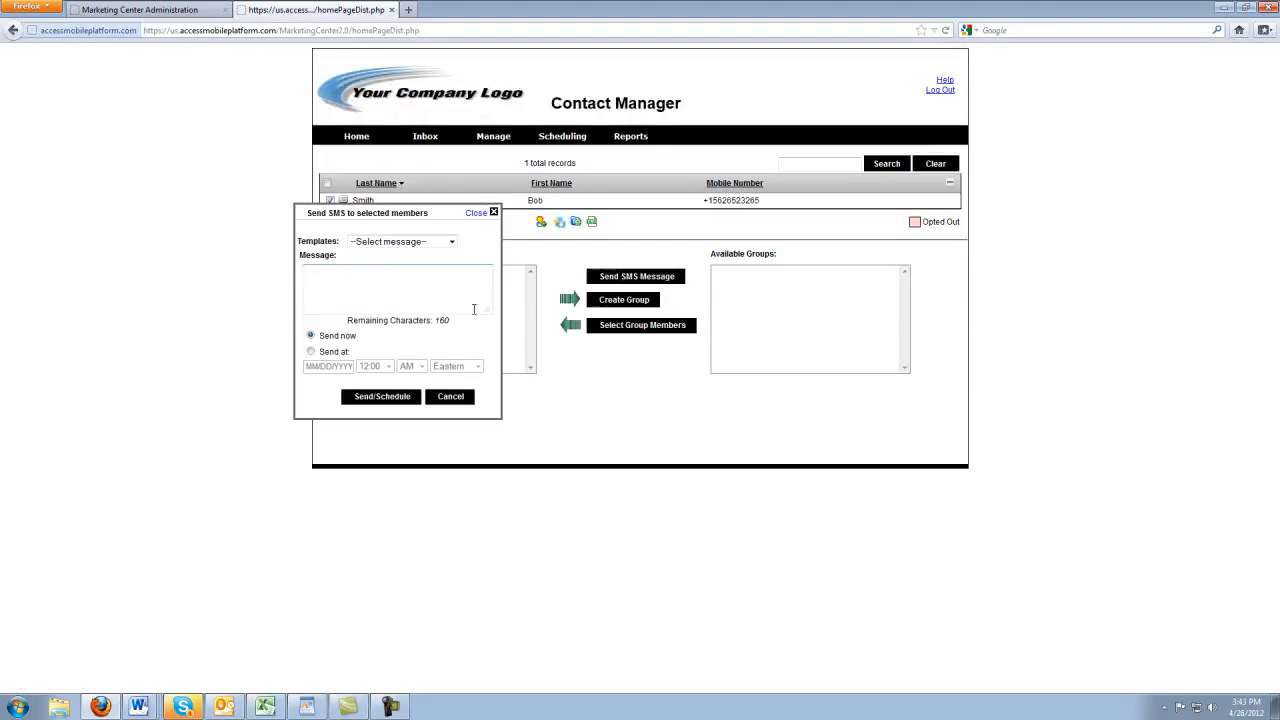
left_click(366, 244)
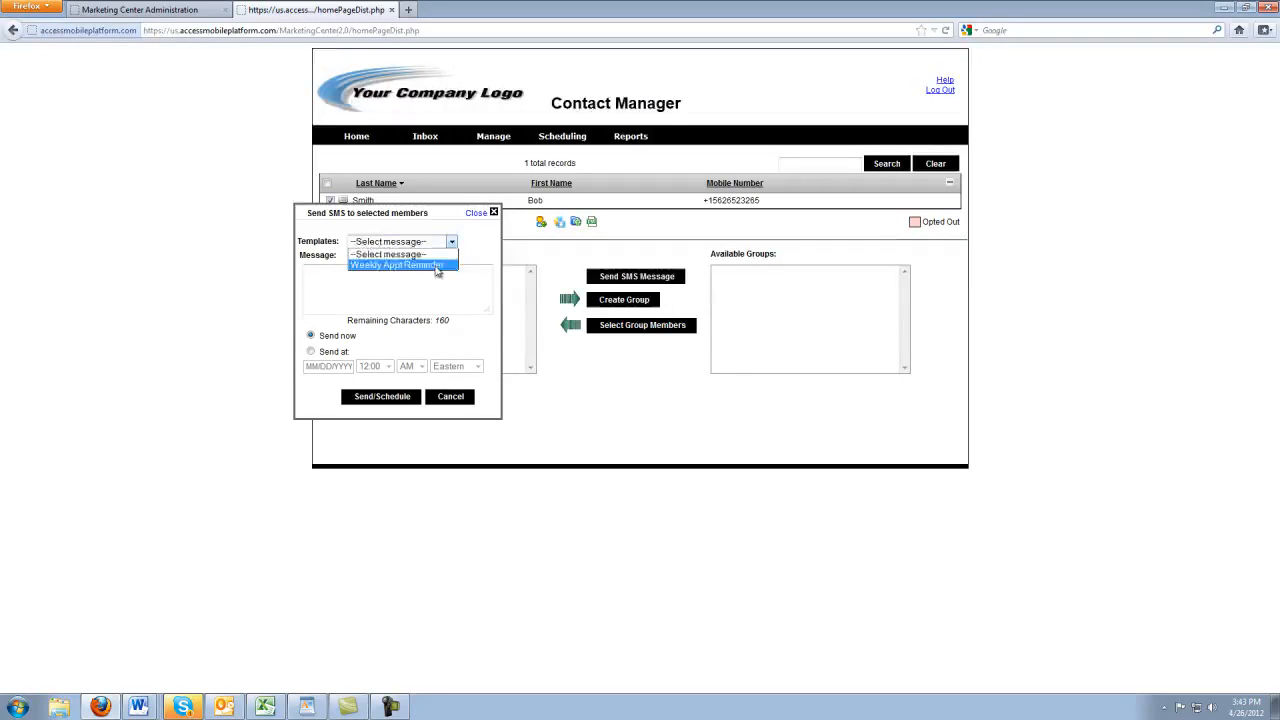
left_click(435, 265)
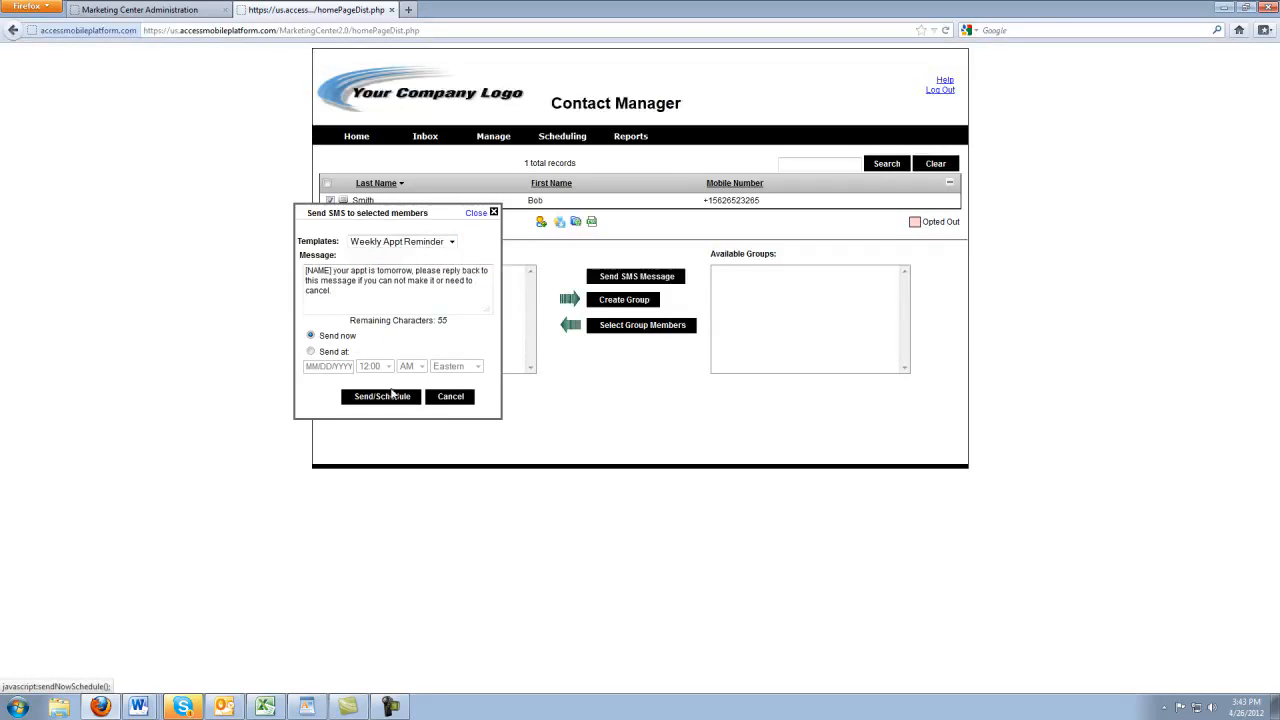
left_click(450, 399)
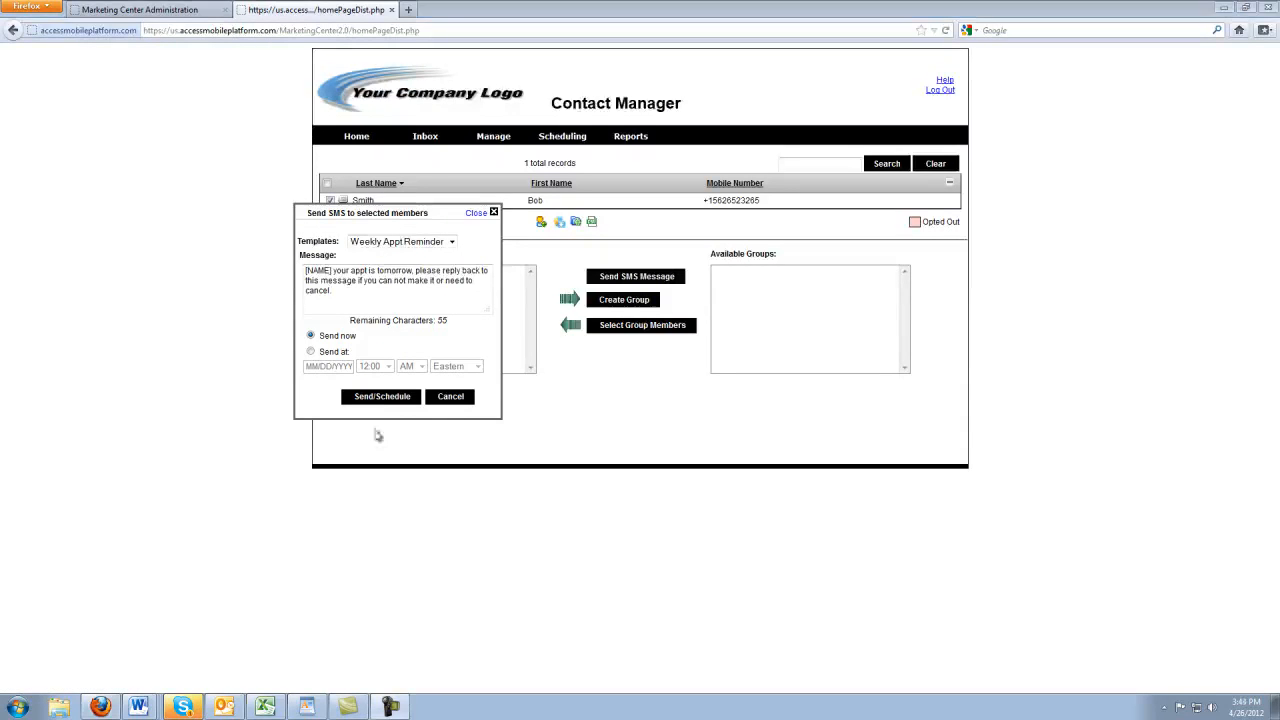
left_click(462, 399)
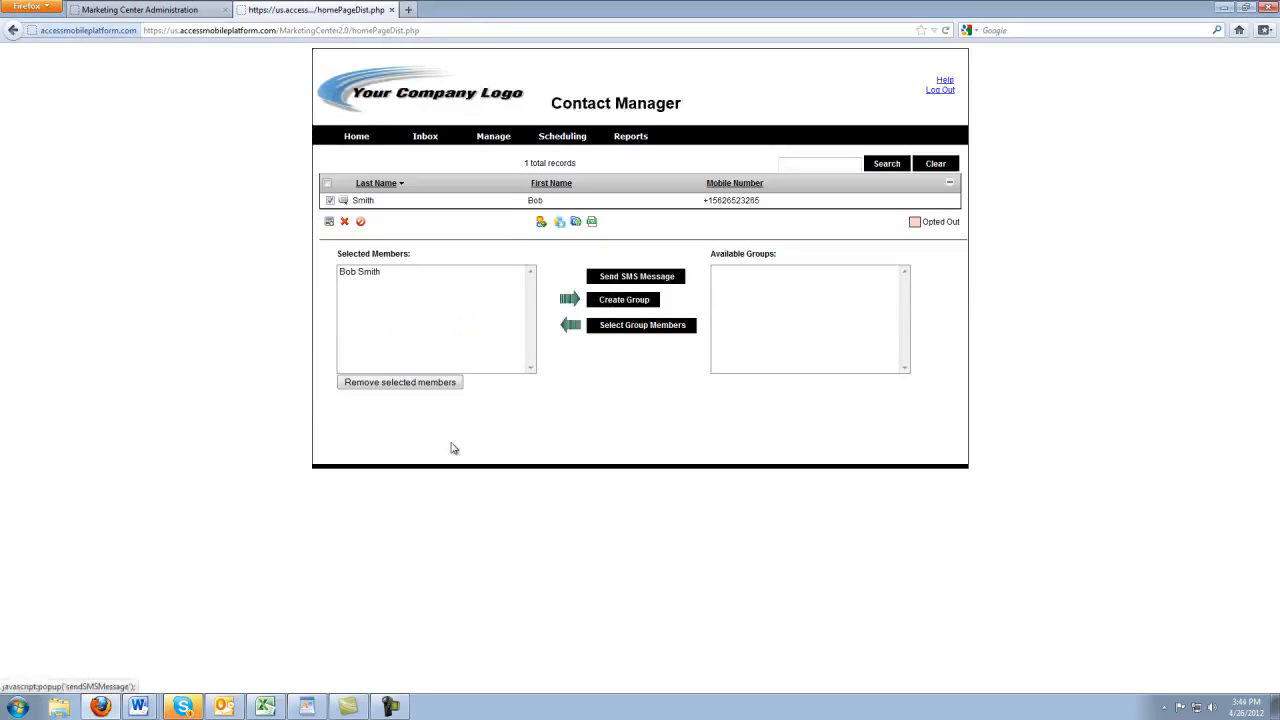
Save a second contact with first name, last name and mobile number, then remove the earlier contact from Selected Members
left_click(540, 224)
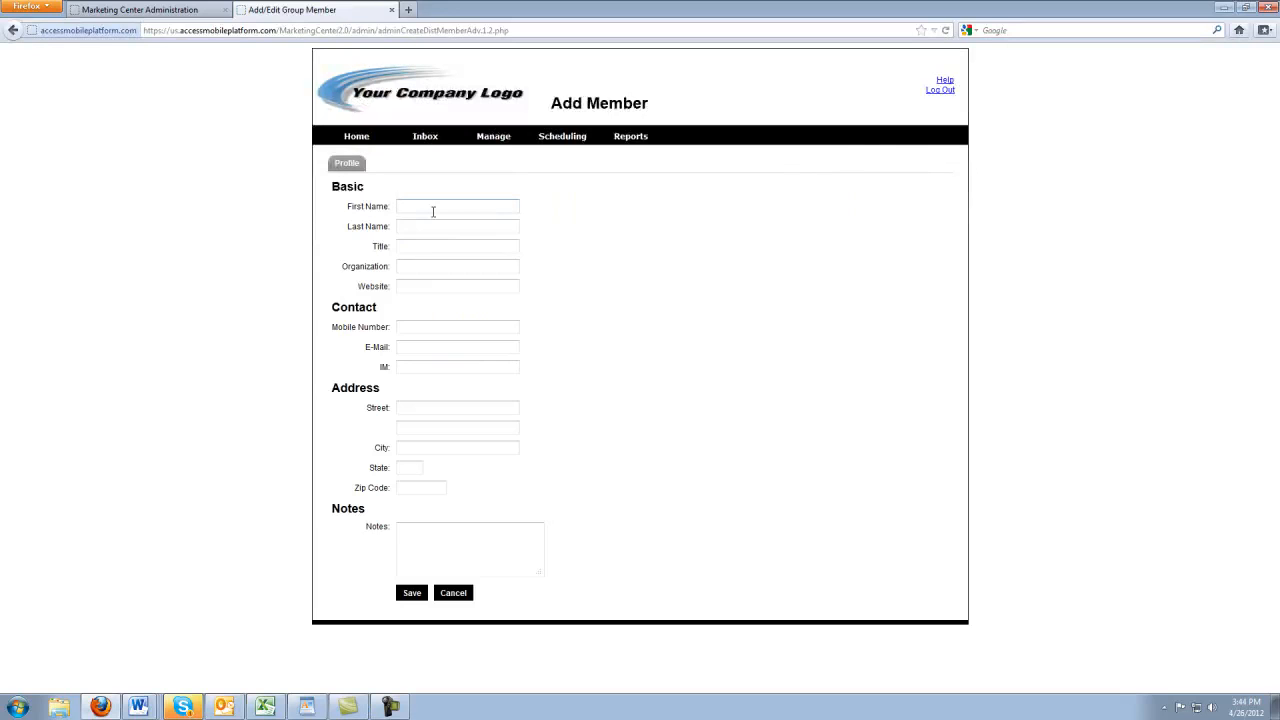
type("Kelly")
key("Tab")
left_click(433, 333)
type("816-5")
left_click(418, 595)
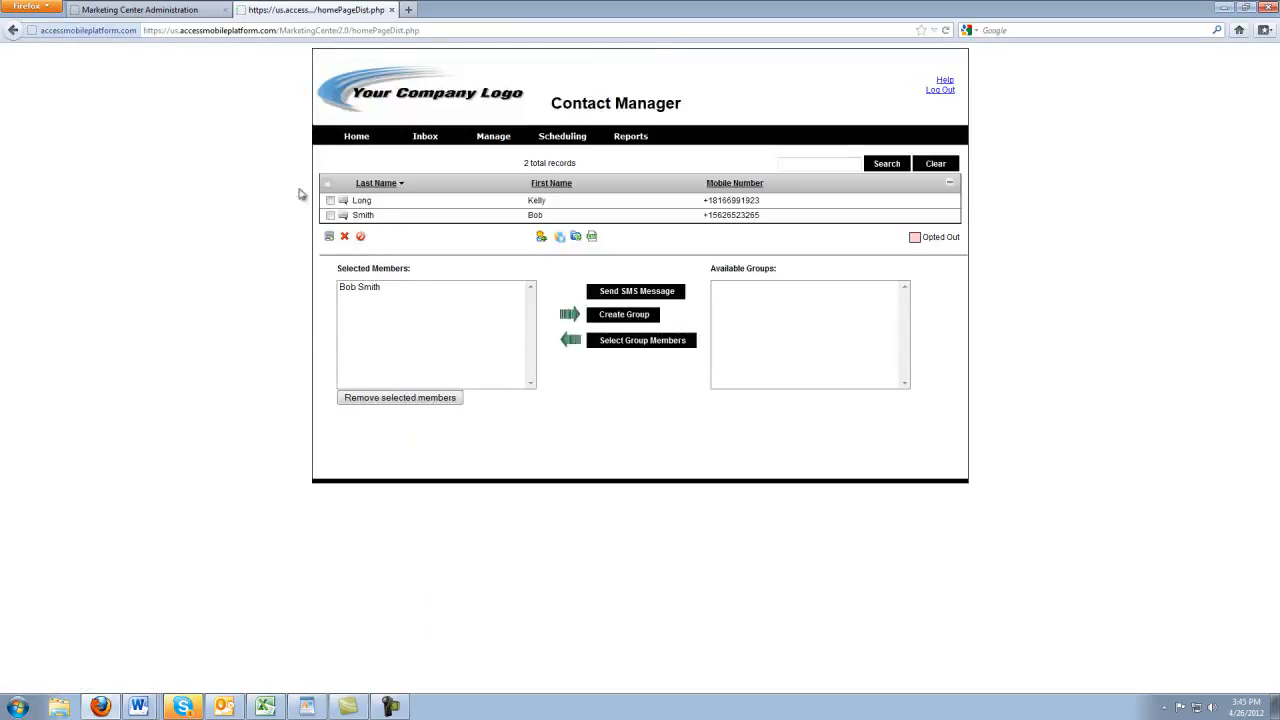
left_click(401, 288)
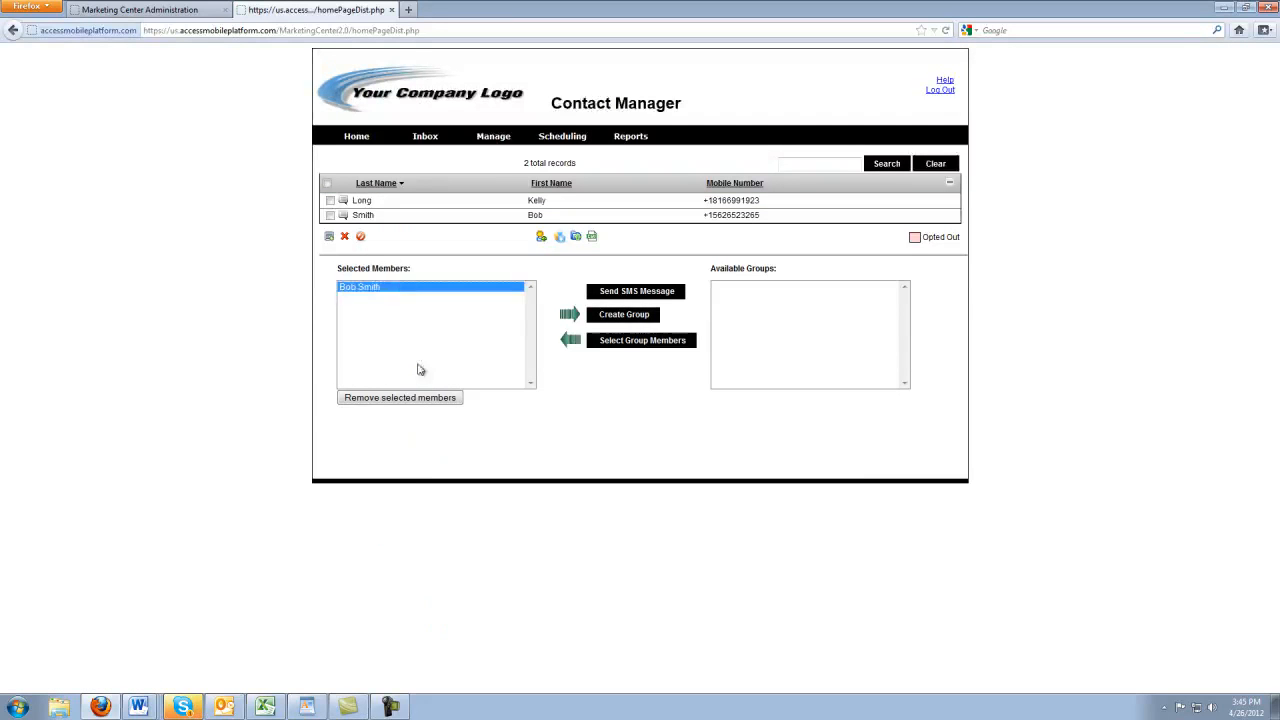
left_click(403, 398)
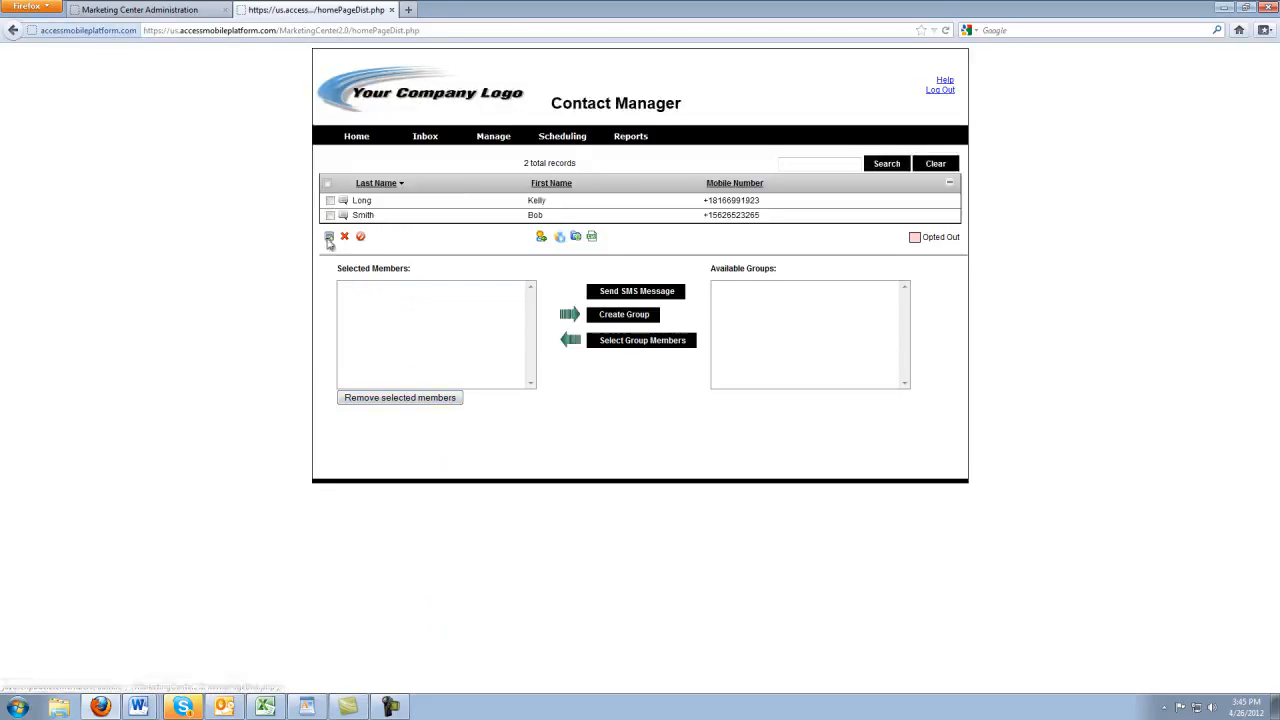
Add the new contact to Selected Members and send them the Weekly Appt Reminder template SMS immediately
left_click(331, 201)
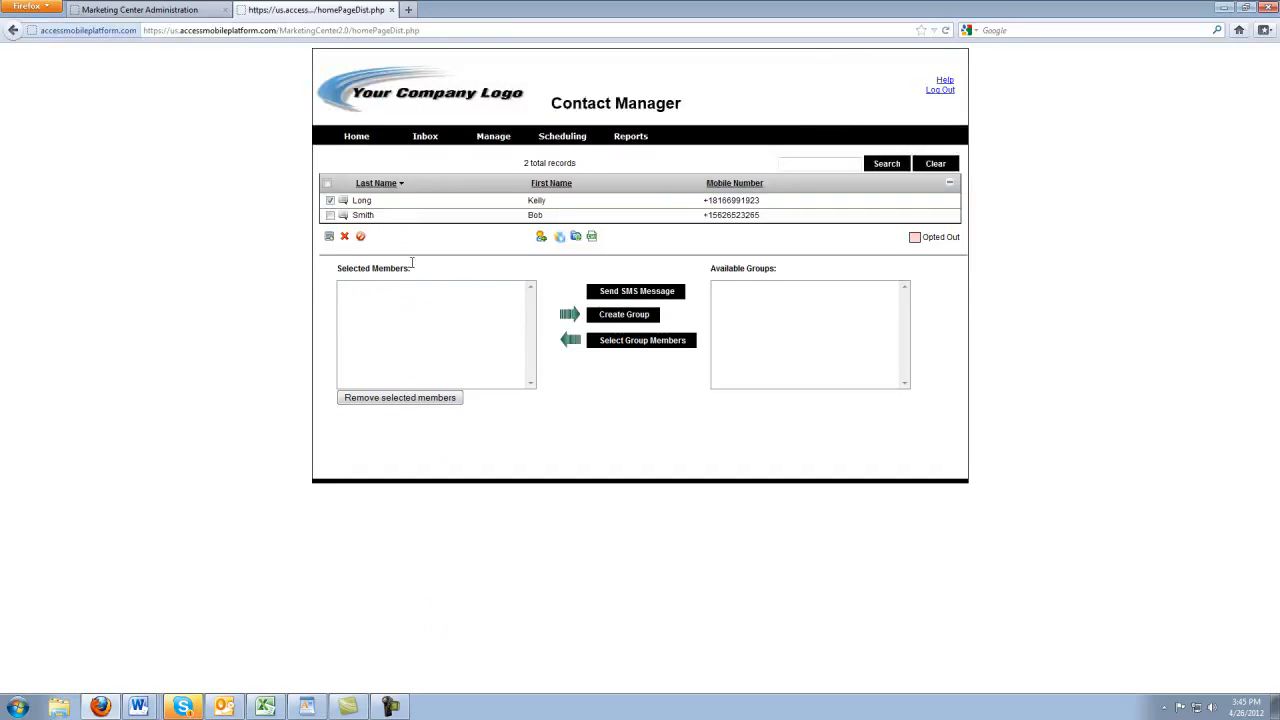
left_click(330, 238)
left_click(618, 297)
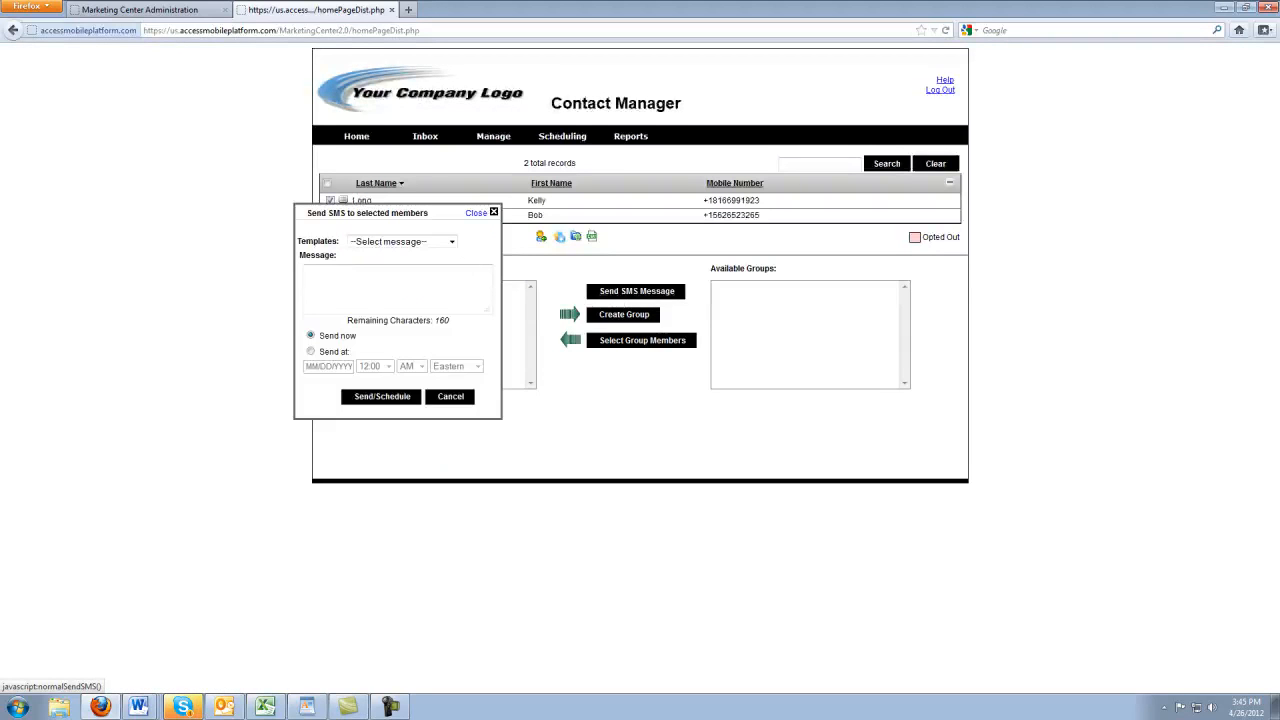
left_click(451, 242)
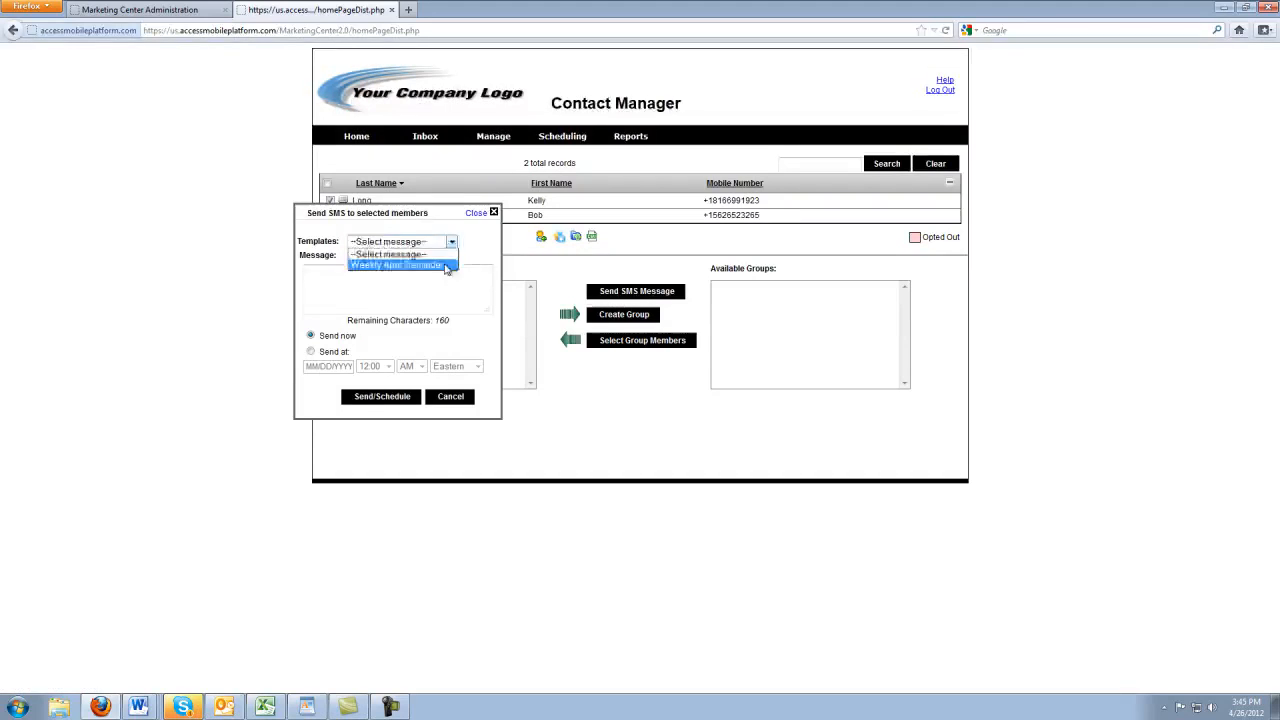
left_click(450, 267)
left_click(397, 401)
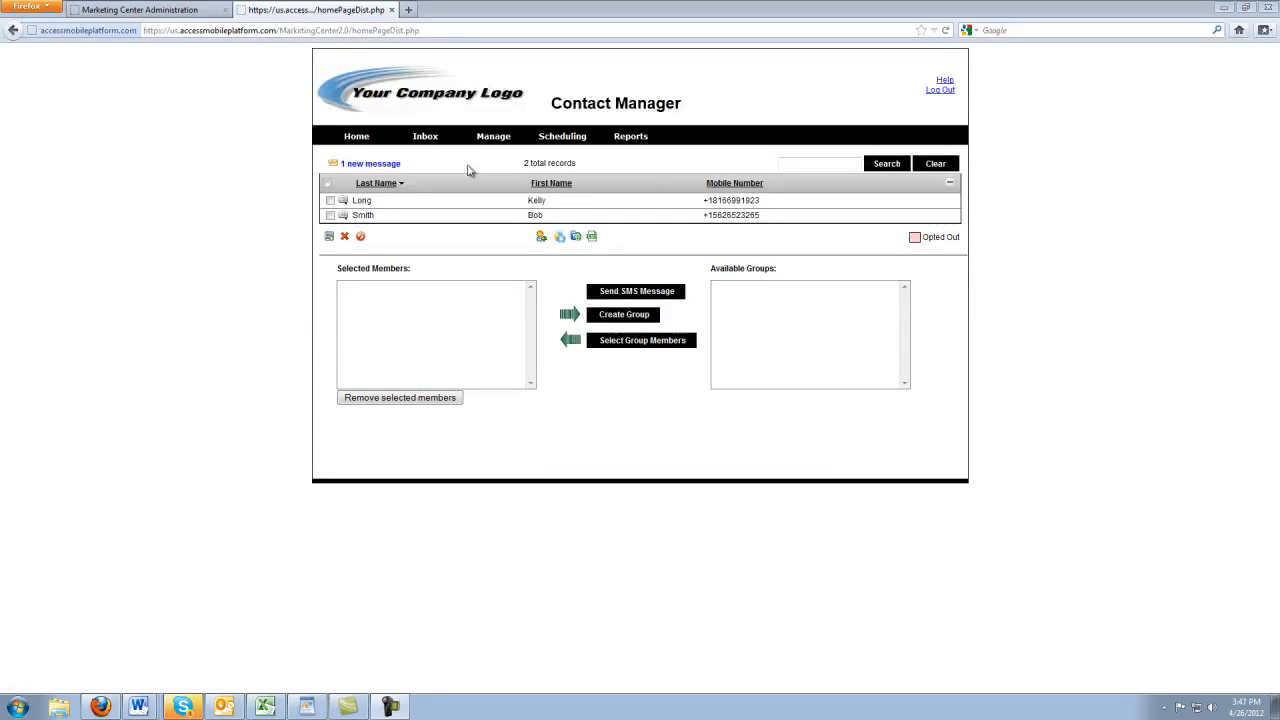
Open the Inbox reply in the contact's Contact Log, then start and cancel a quick SMS
left_click(379, 166)
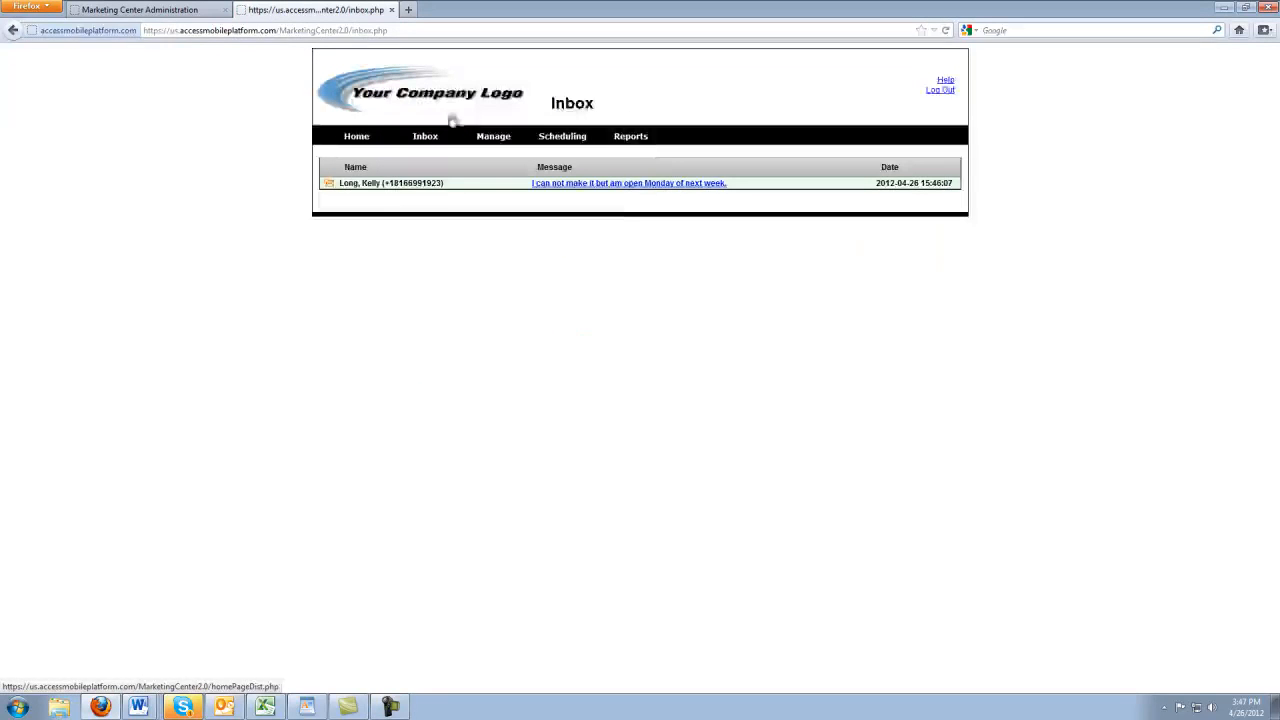
left_click(652, 186)
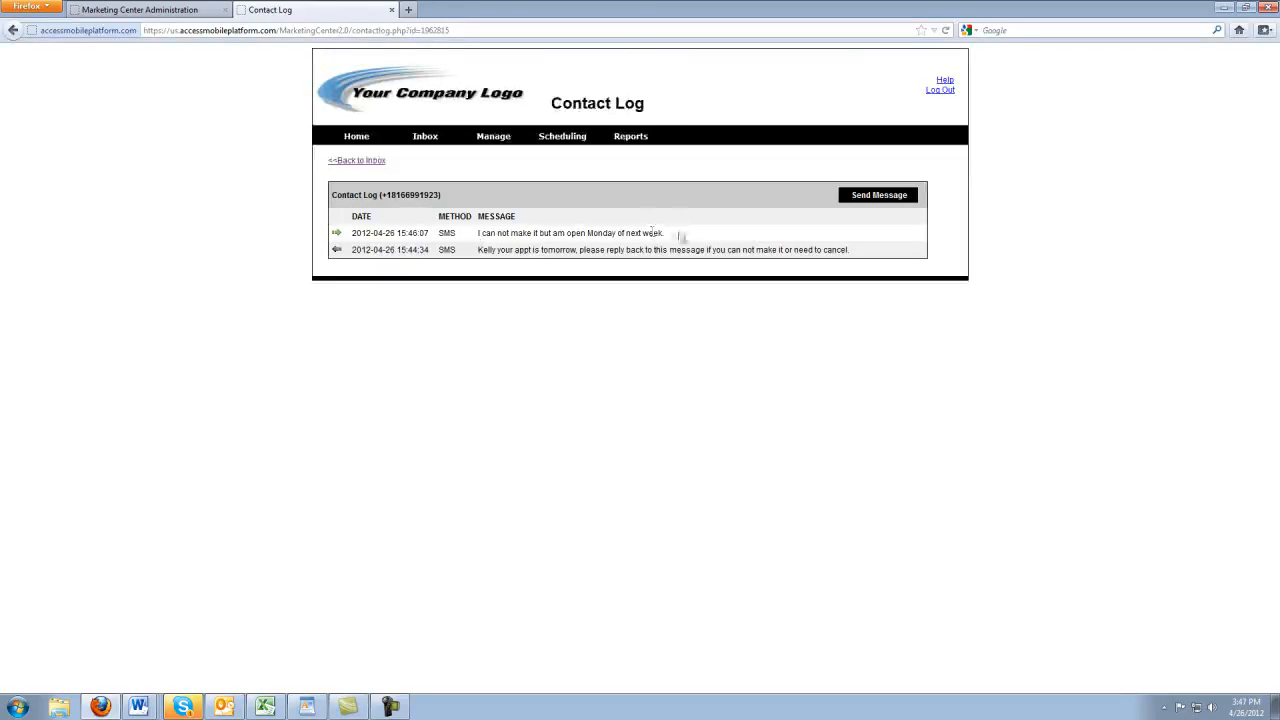
left_click(855, 196)
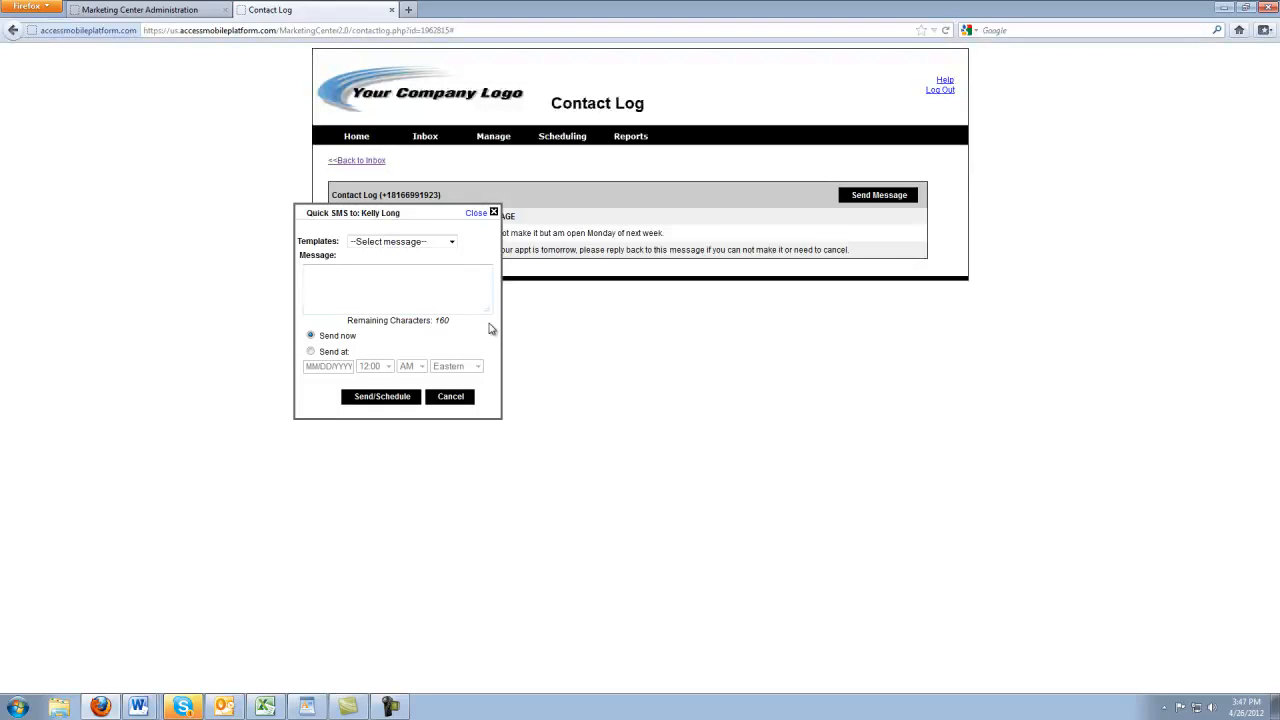
left_click(447, 397)
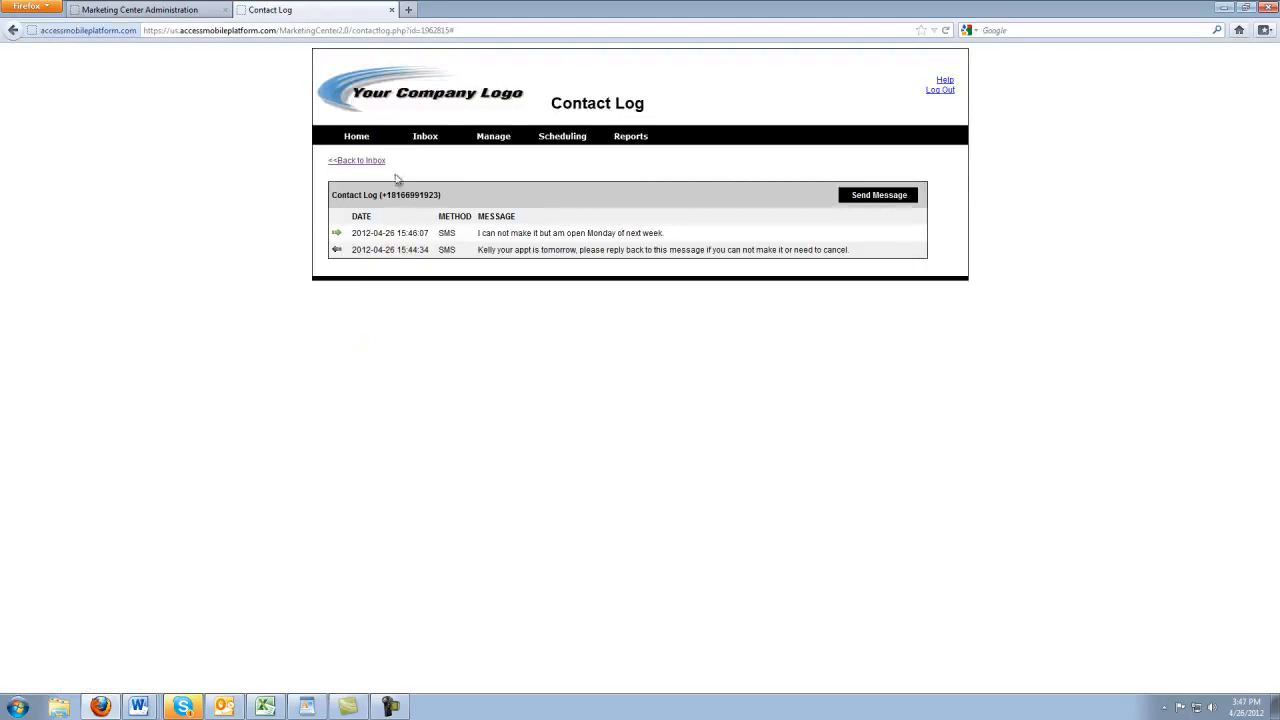
On the contact groups page, start a new group named Overall List
mouse_move(493, 136)
left_click(505, 169)
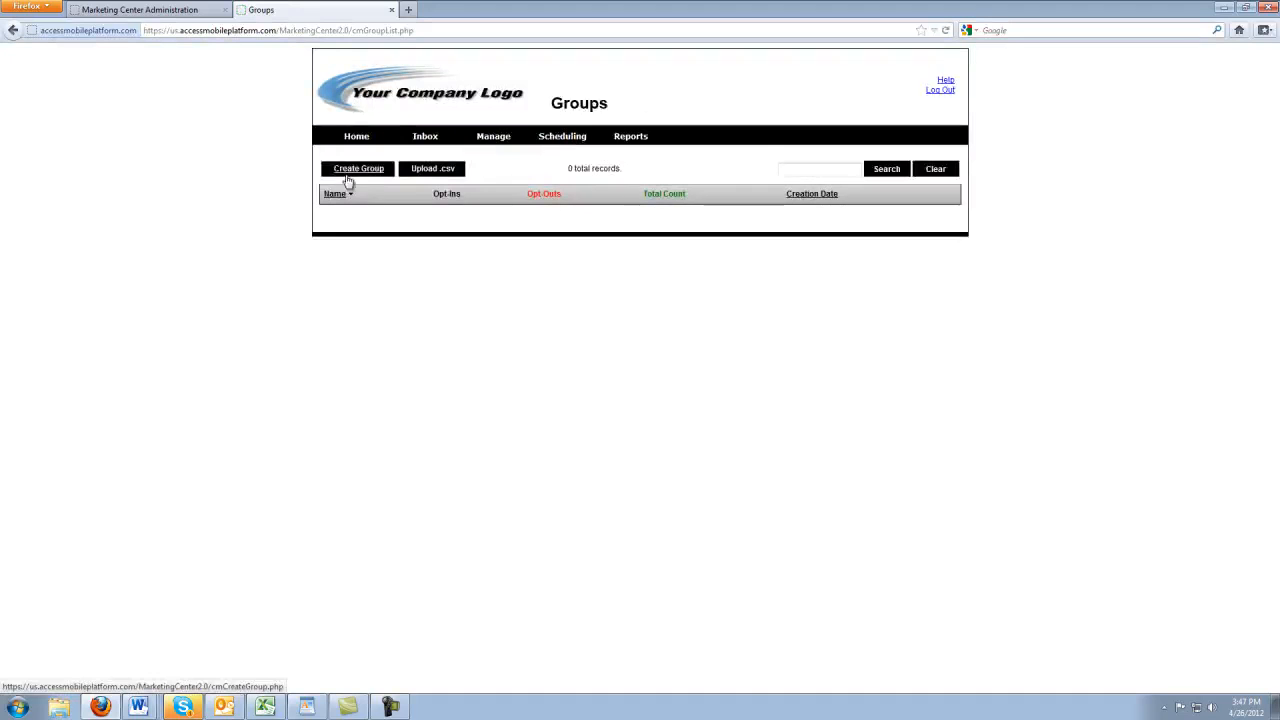
left_click(369, 170)
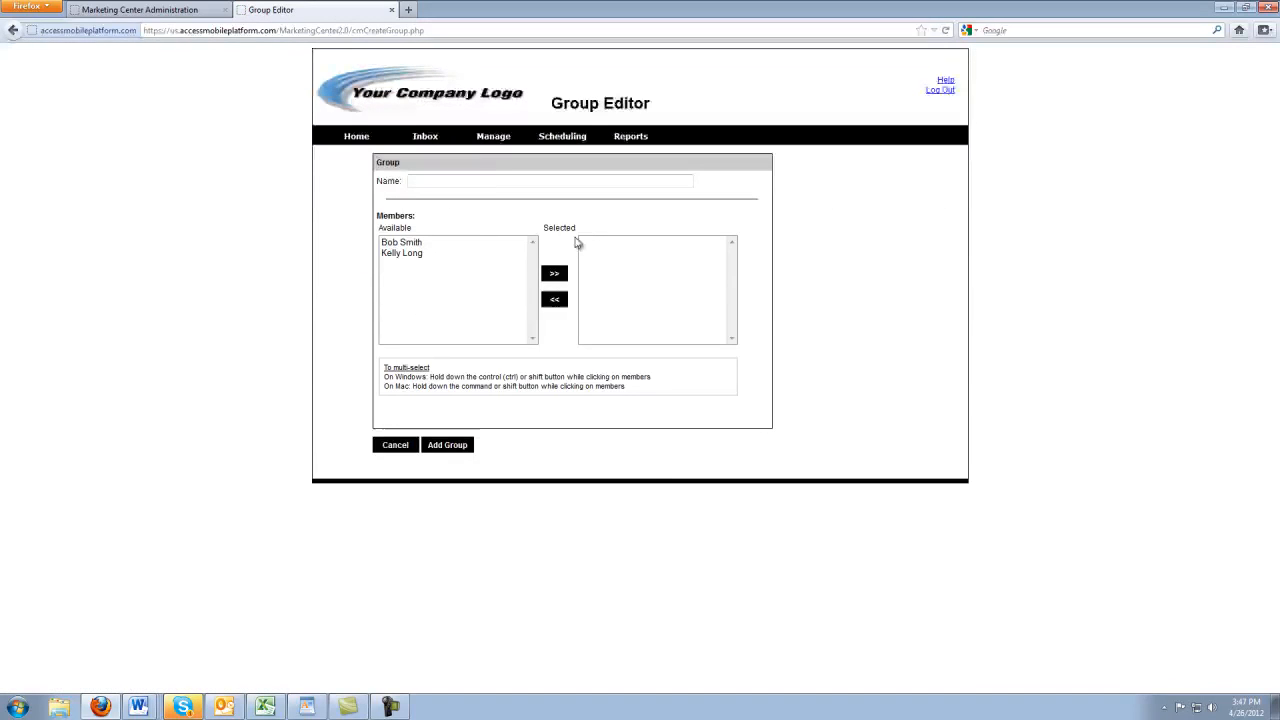
left_click(483, 180)
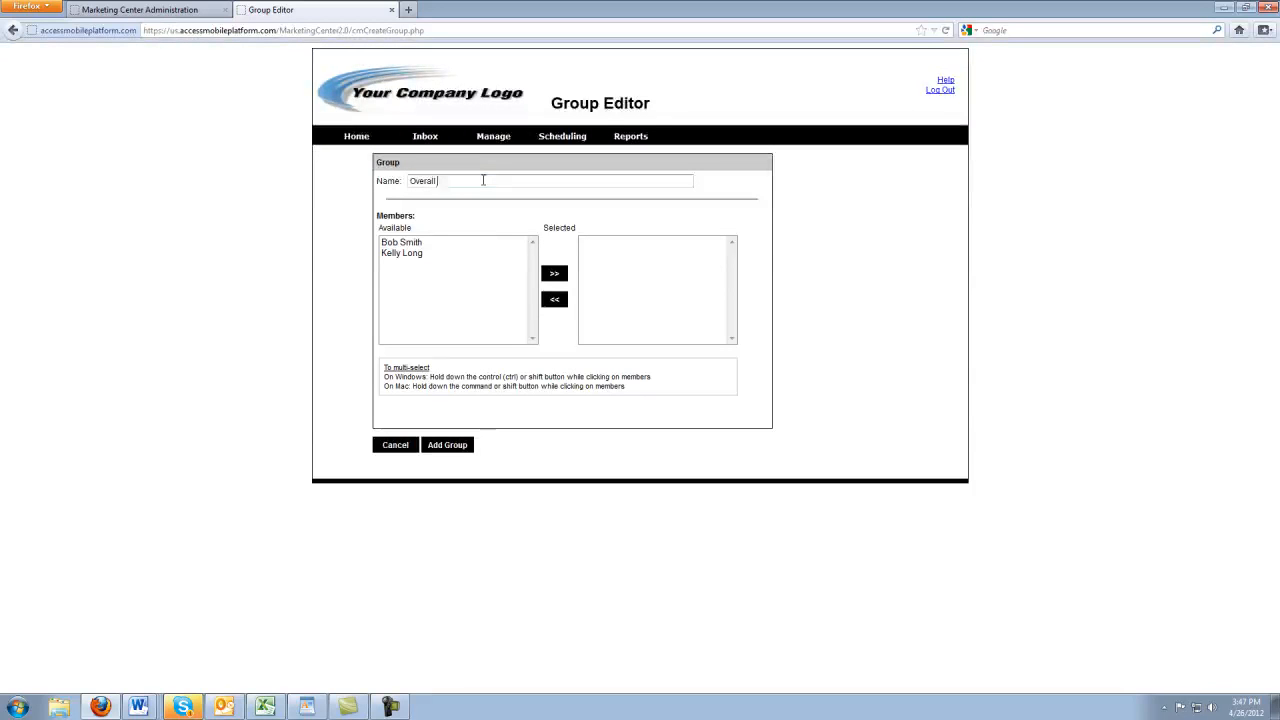
Move both contacts into the group, add it, and return to the Contact Manager home page
left_click(468, 242)
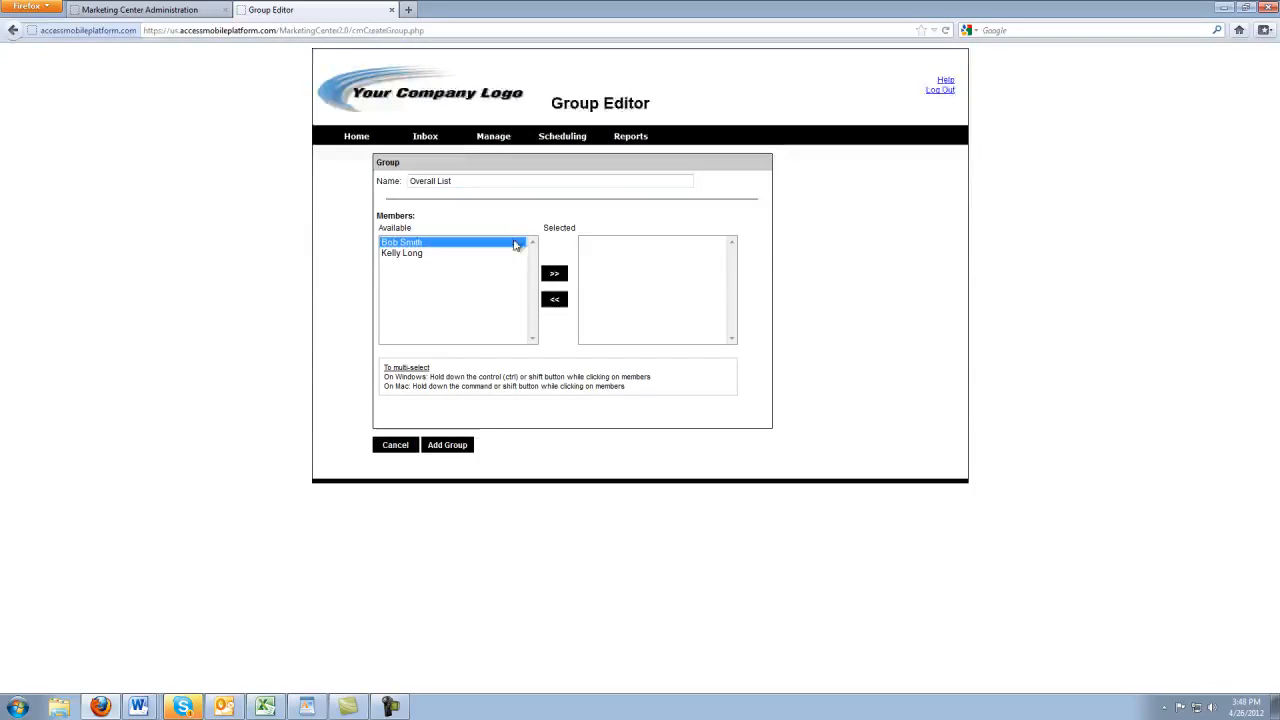
left_click(555, 274)
left_click(463, 254)
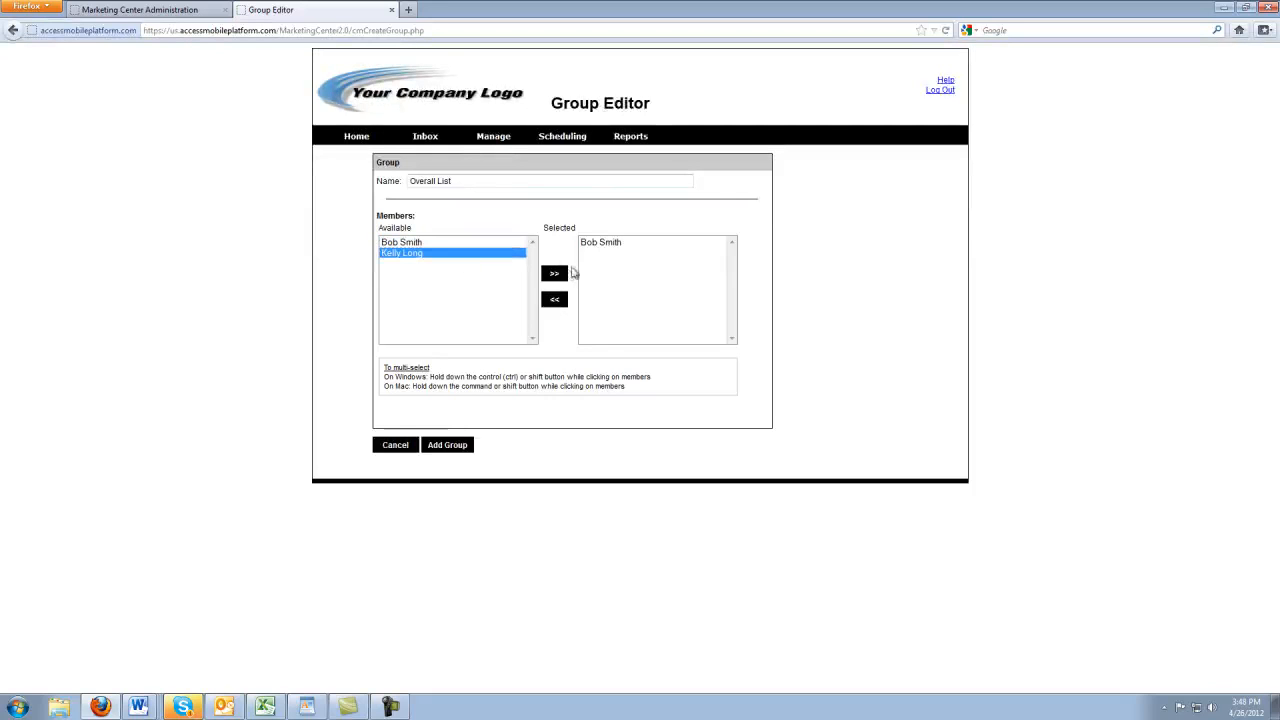
left_click(562, 277)
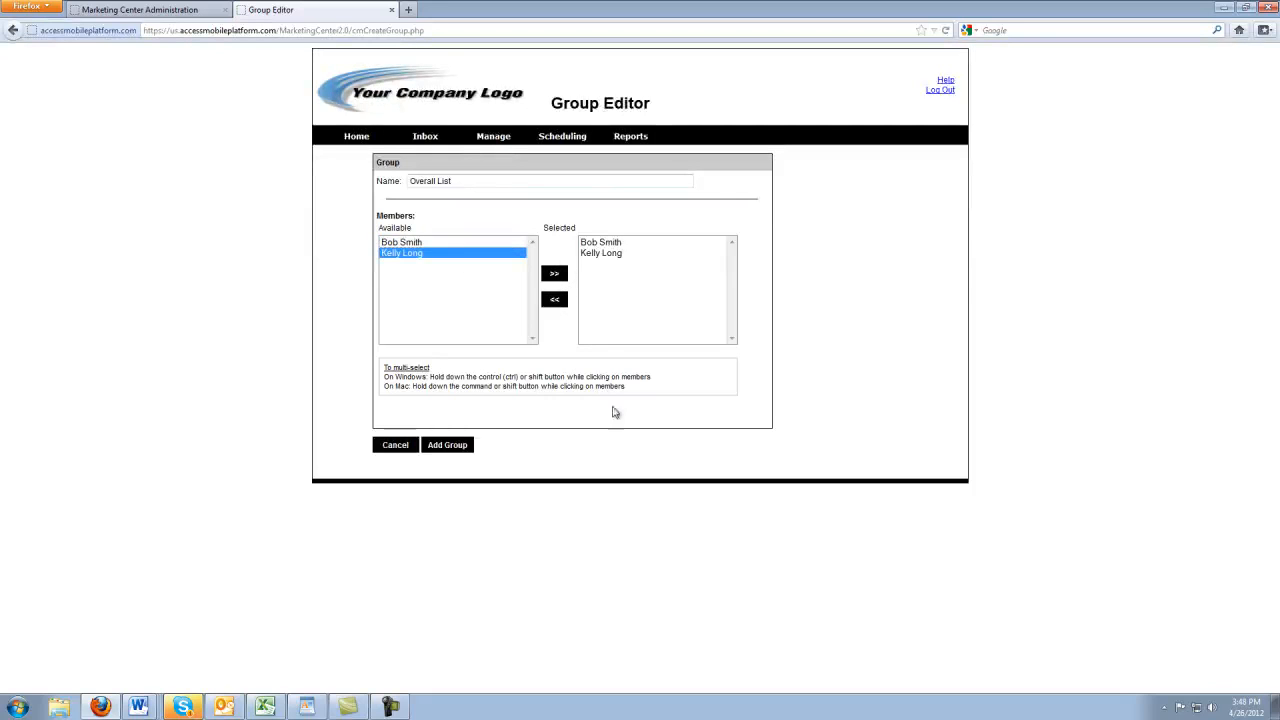
left_click(466, 447)
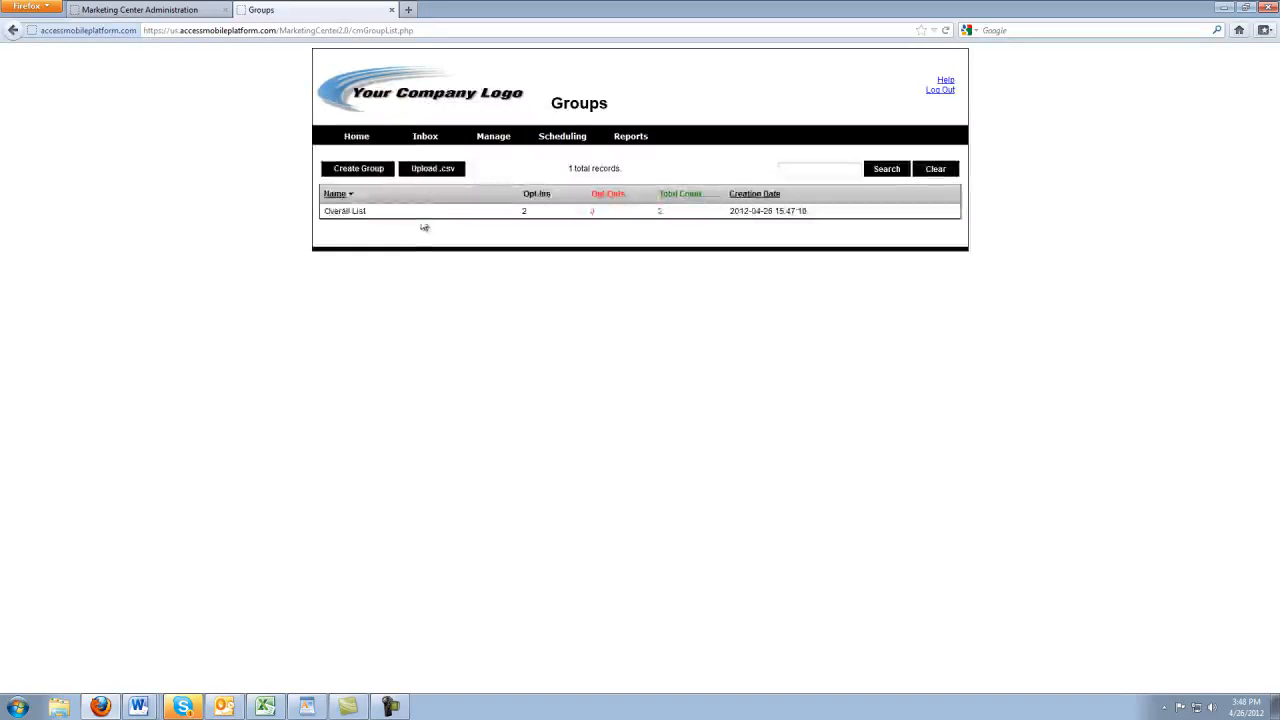
left_click(383, 141)
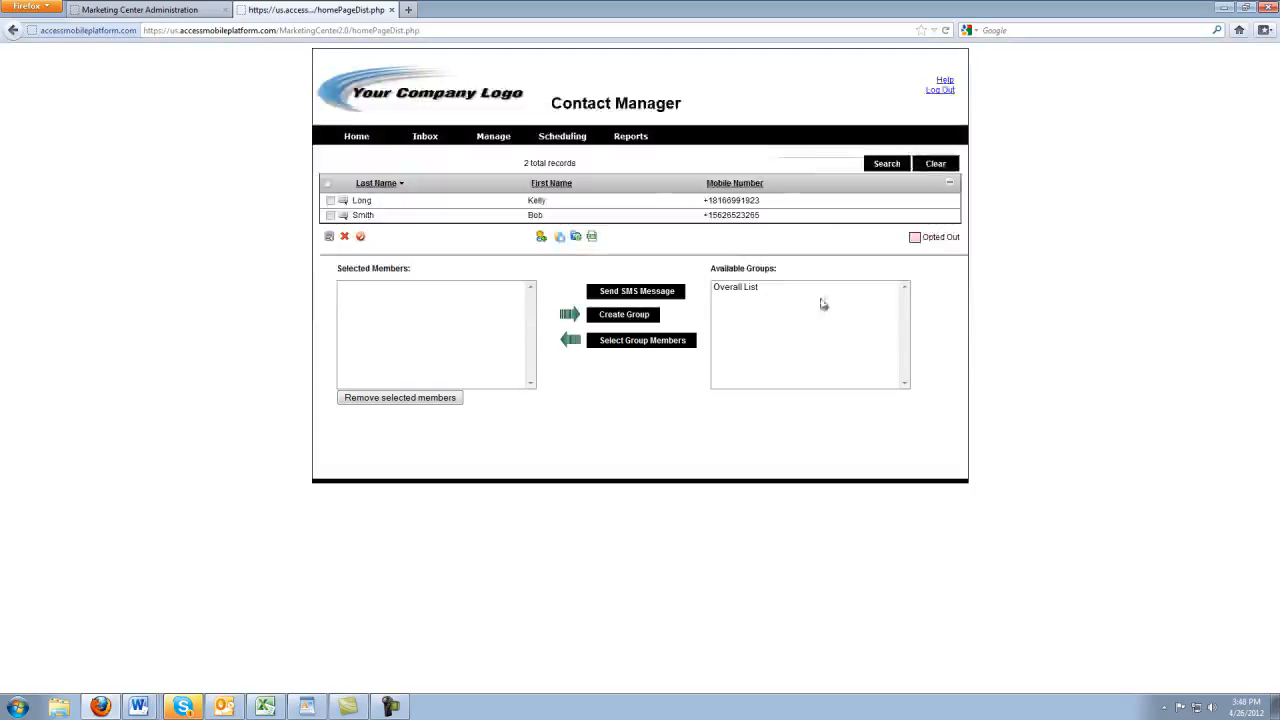
Load the Overall List members as selected, dismiss the SMS form, and open Manage > Extended Attributes
left_click(752, 286)
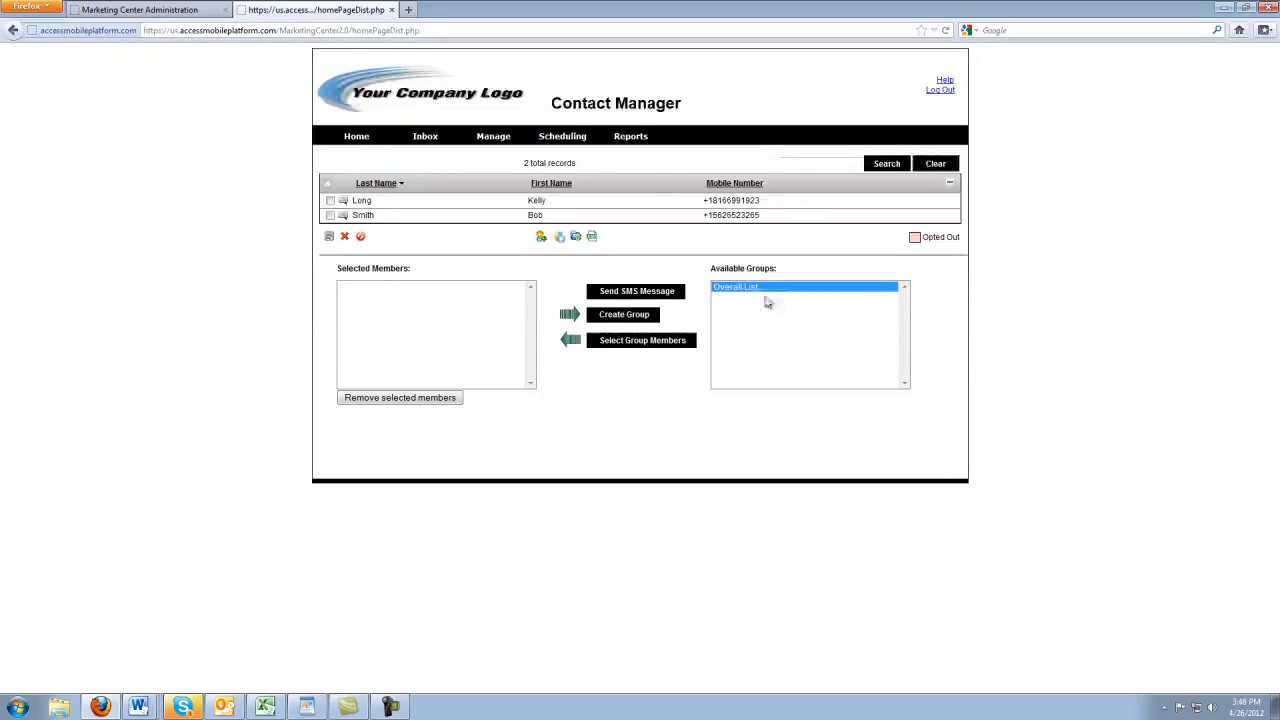
left_click(669, 346)
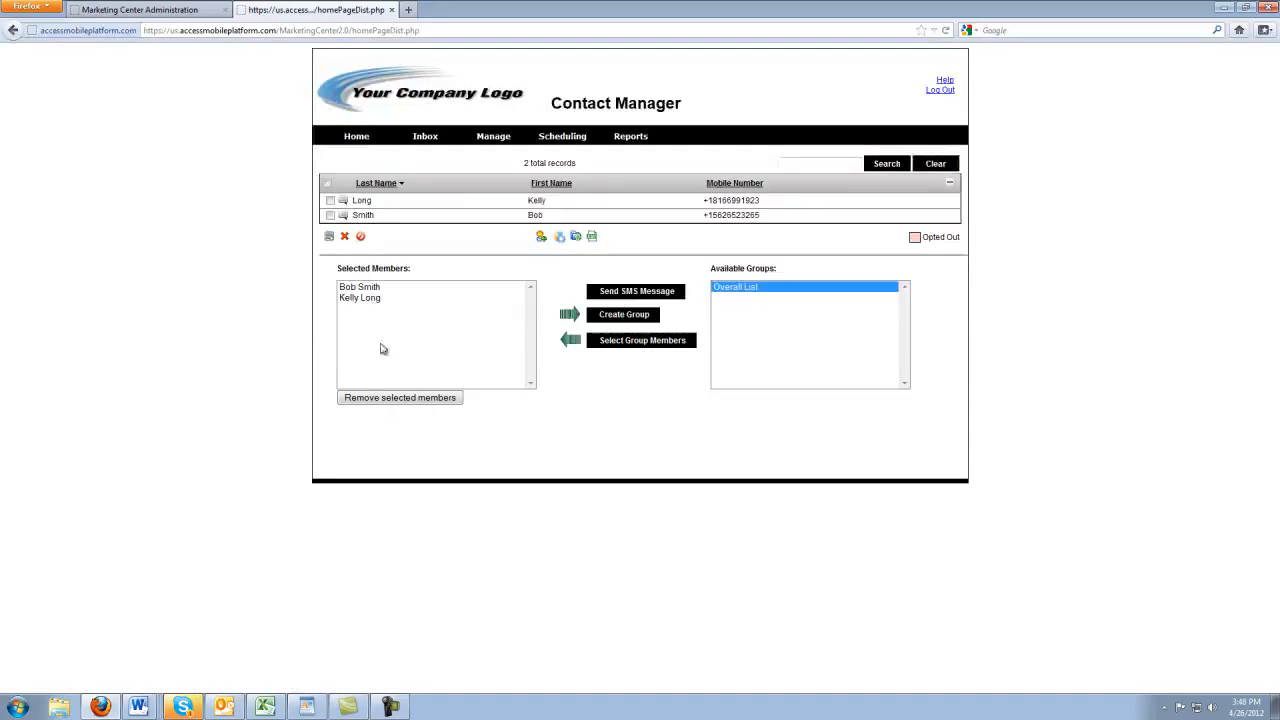
left_click(643, 292)
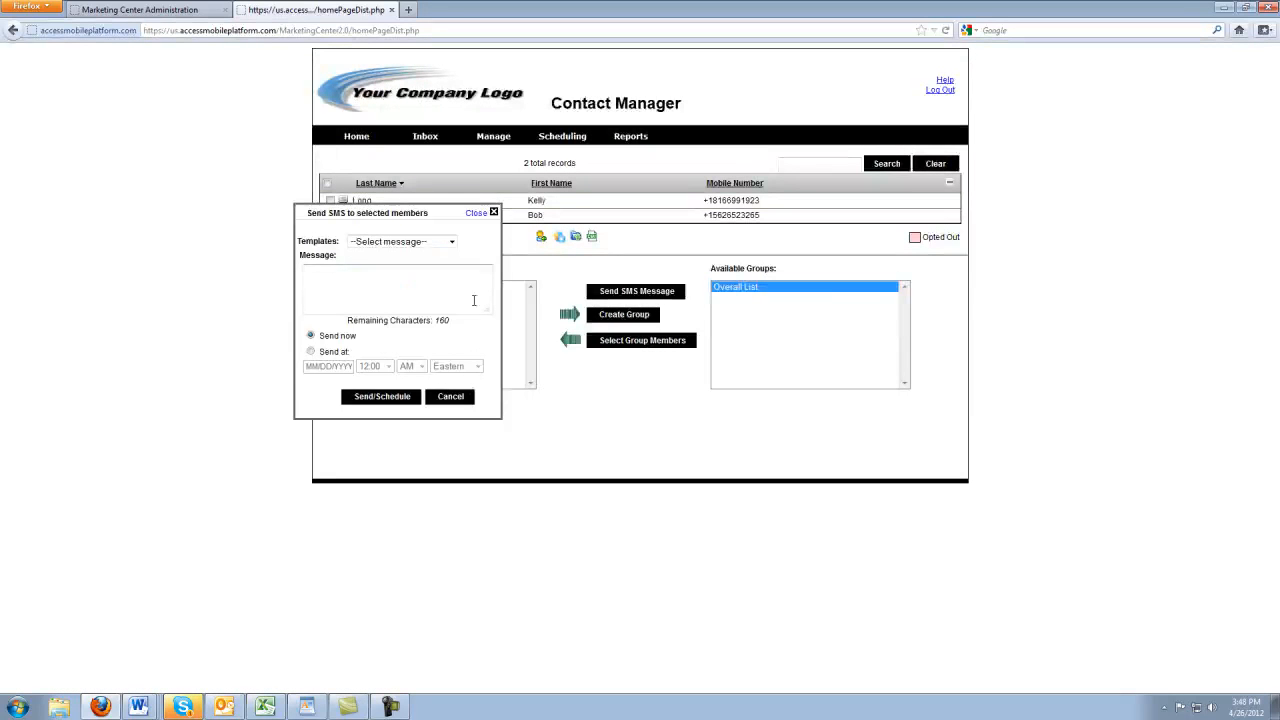
left_click(458, 397)
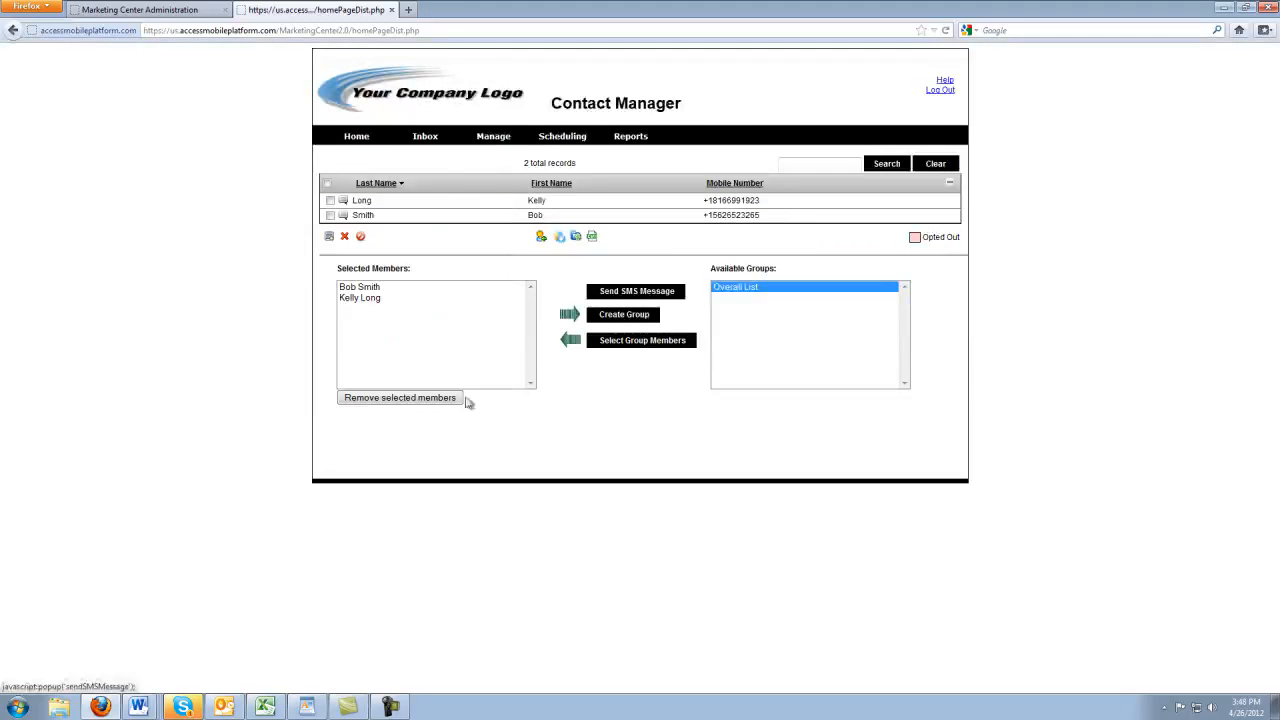
mouse_move(506, 142)
left_click(519, 186)
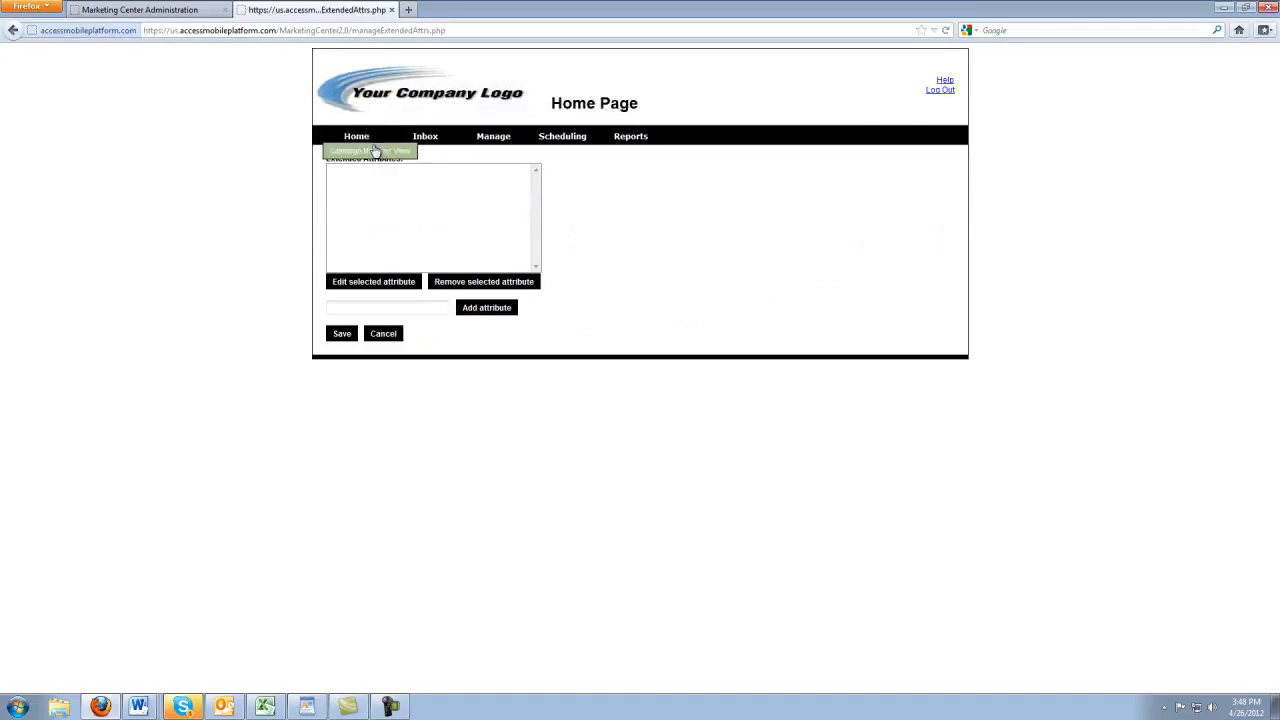
Check the first contact's profile, then add and save a Pets Name extended attribute
left_click(373, 150)
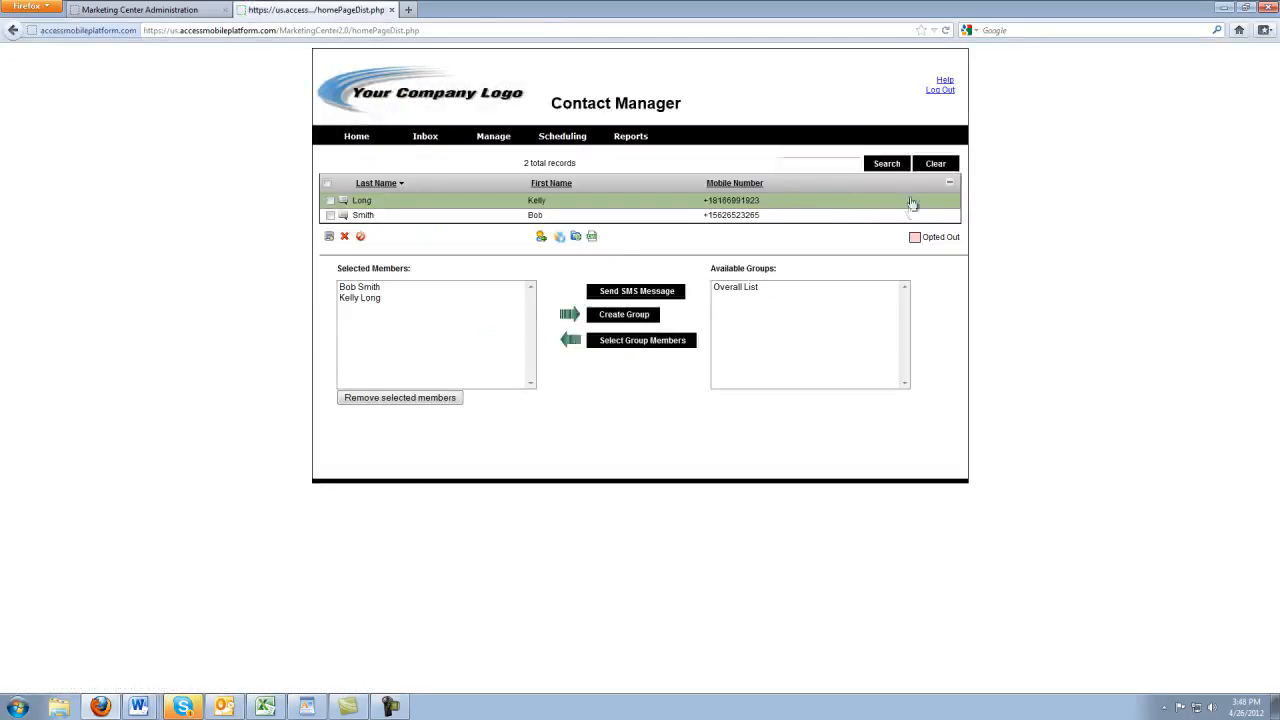
left_click(912, 207)
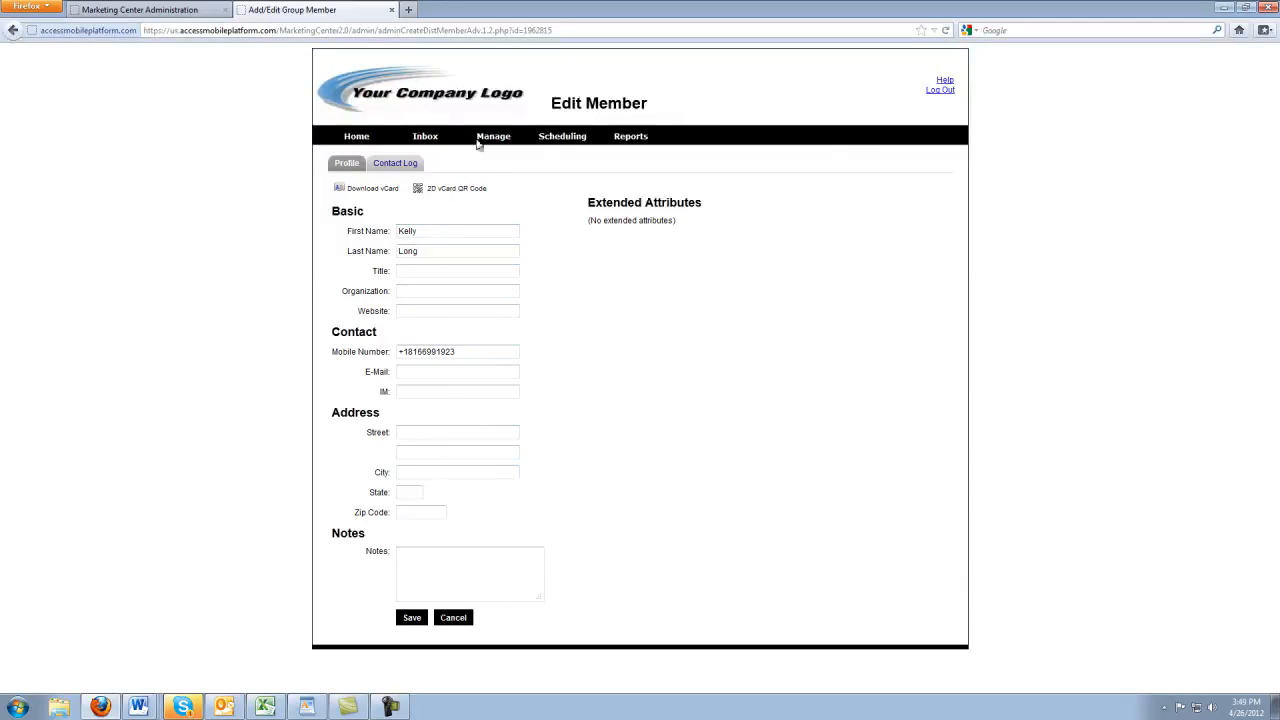
mouse_move(493, 136)
left_click(523, 186)
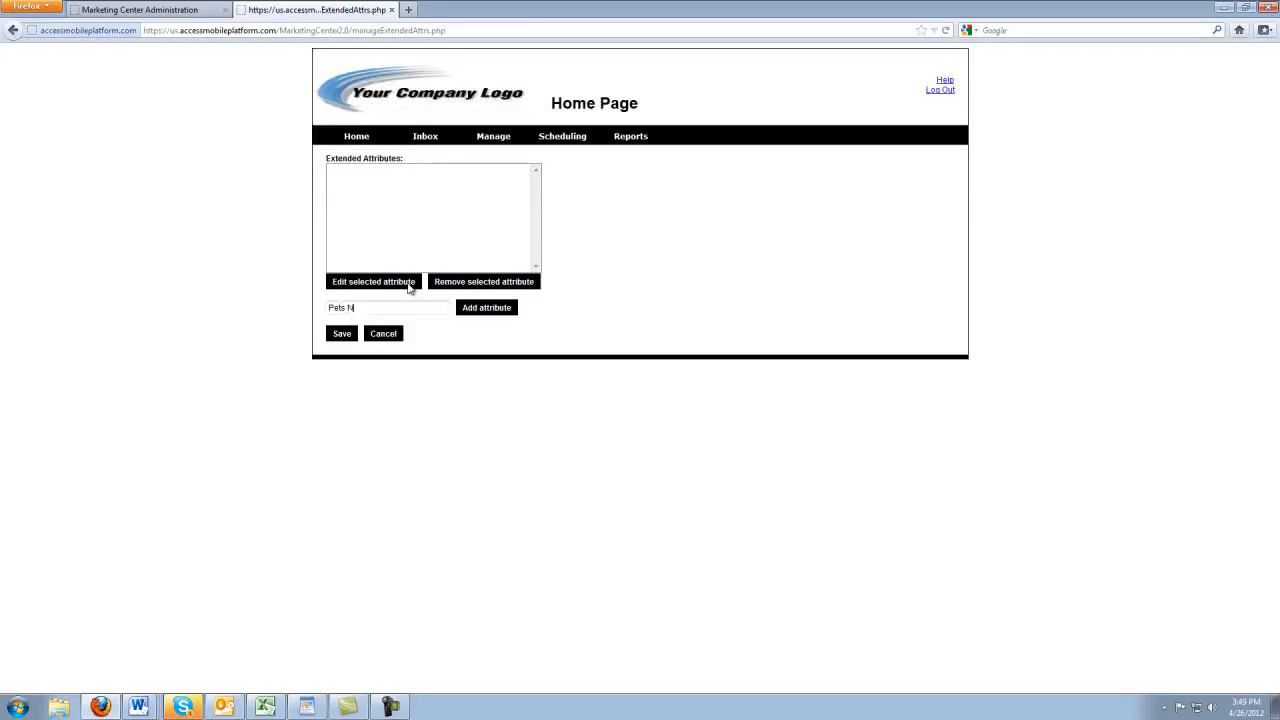
left_click(477, 308)
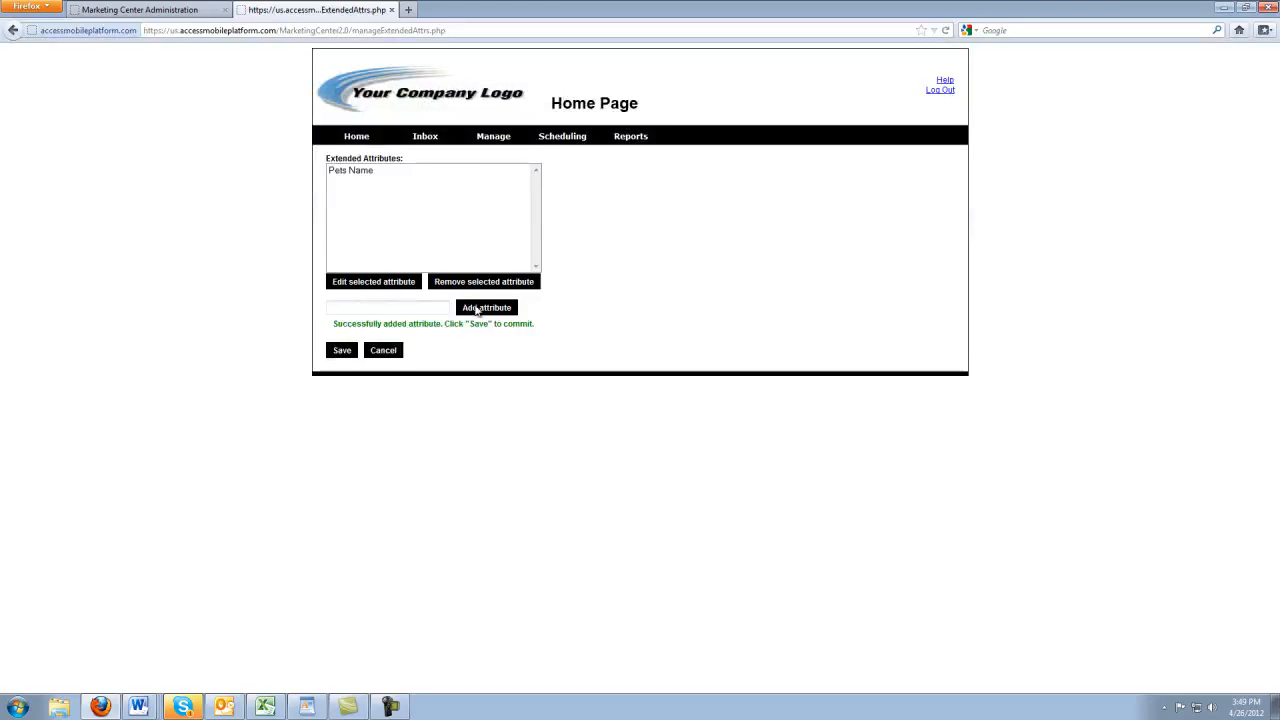
left_click(343, 352)
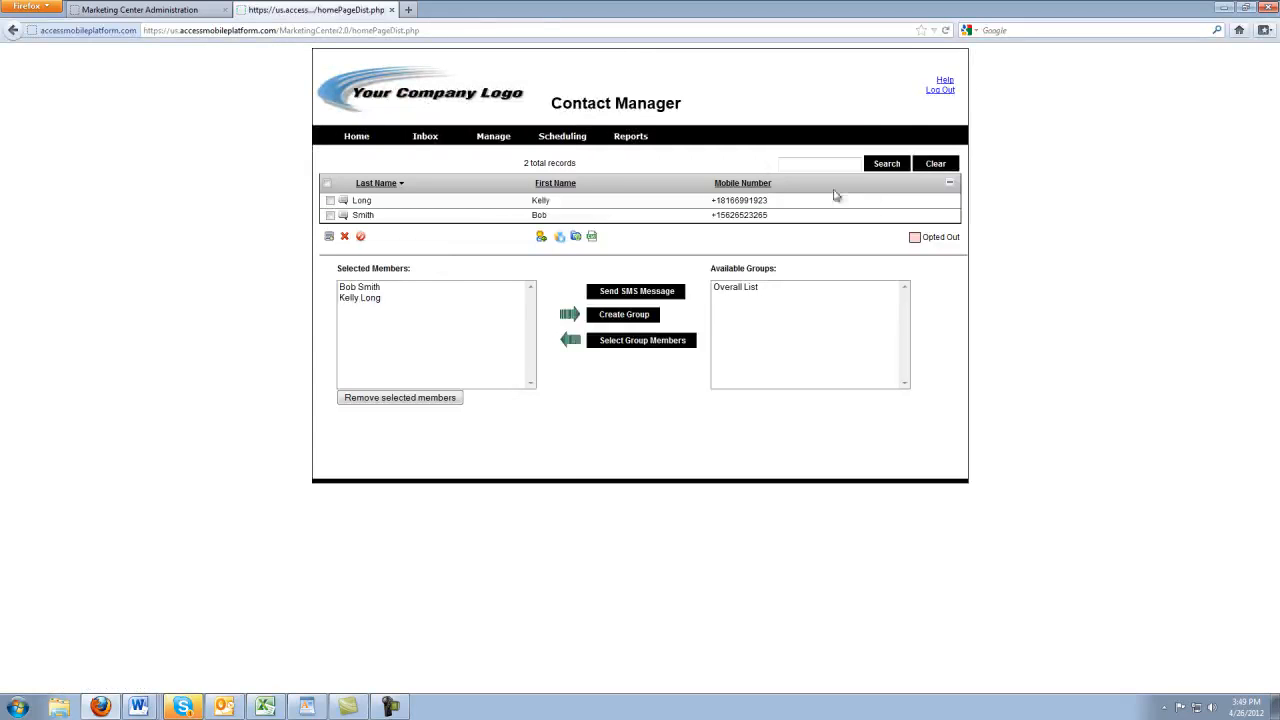
Enter Kobe as the first contact's Pets Name and save the profile
left_click(869, 201)
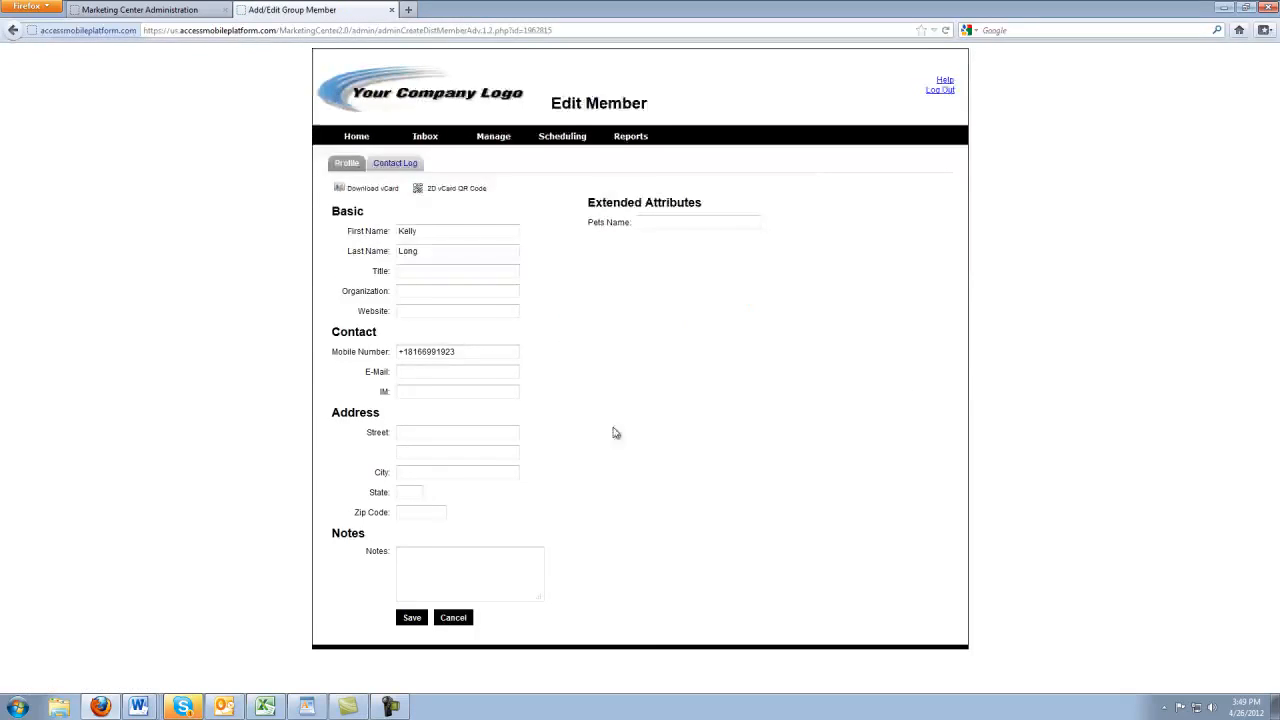
left_click(684, 224)
left_click(412, 617)
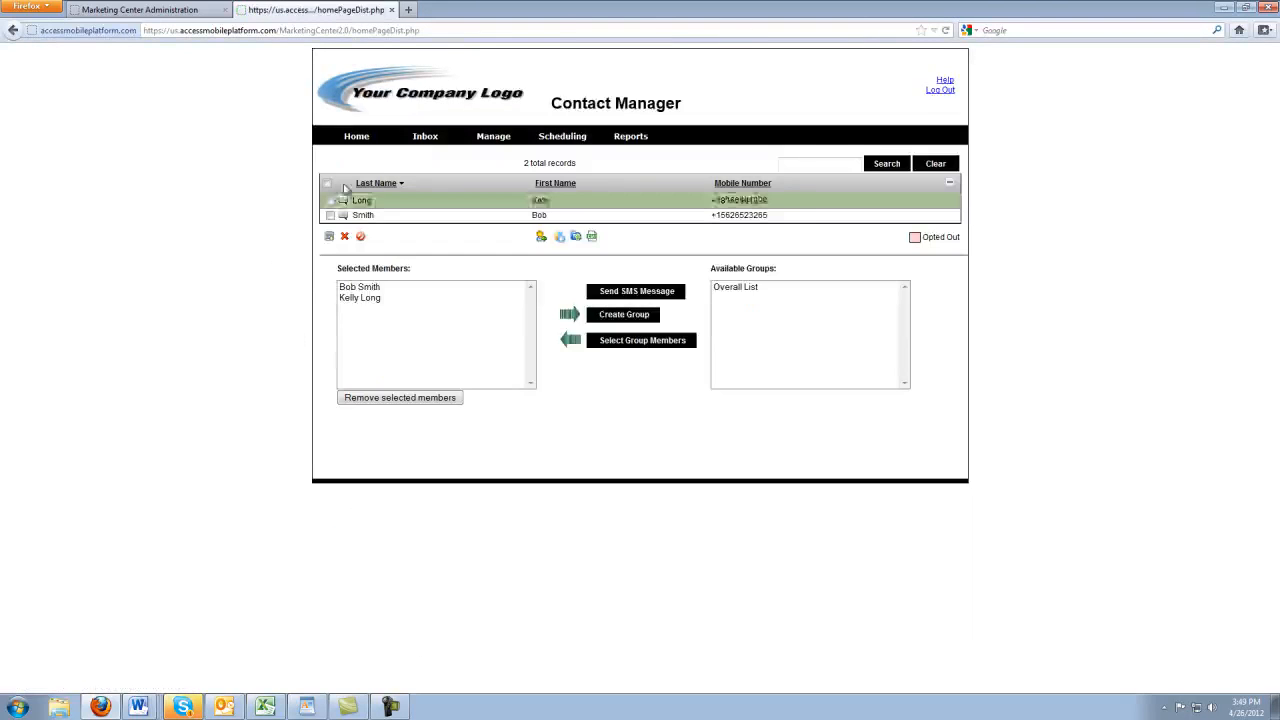
Scroll through the April 2012 scheduling calendar, then open the Contact Manager report
left_click(565, 137)
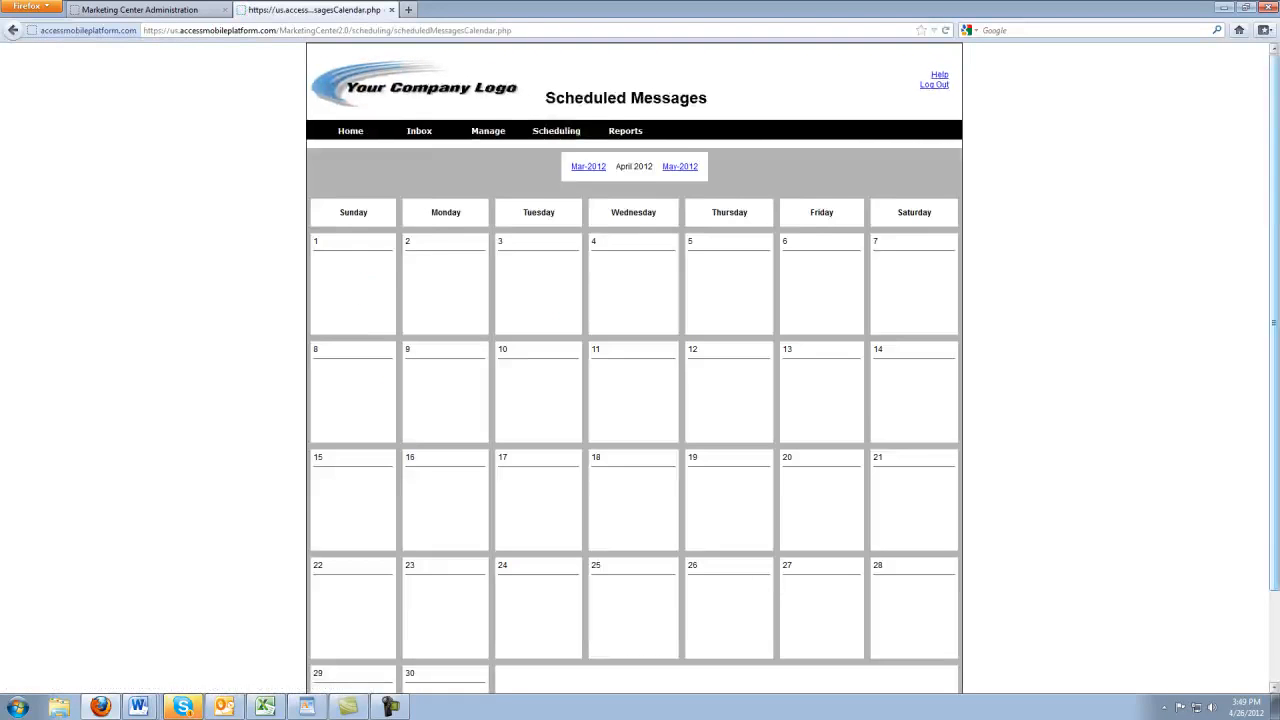
scroll(634, 370, "down", 2)
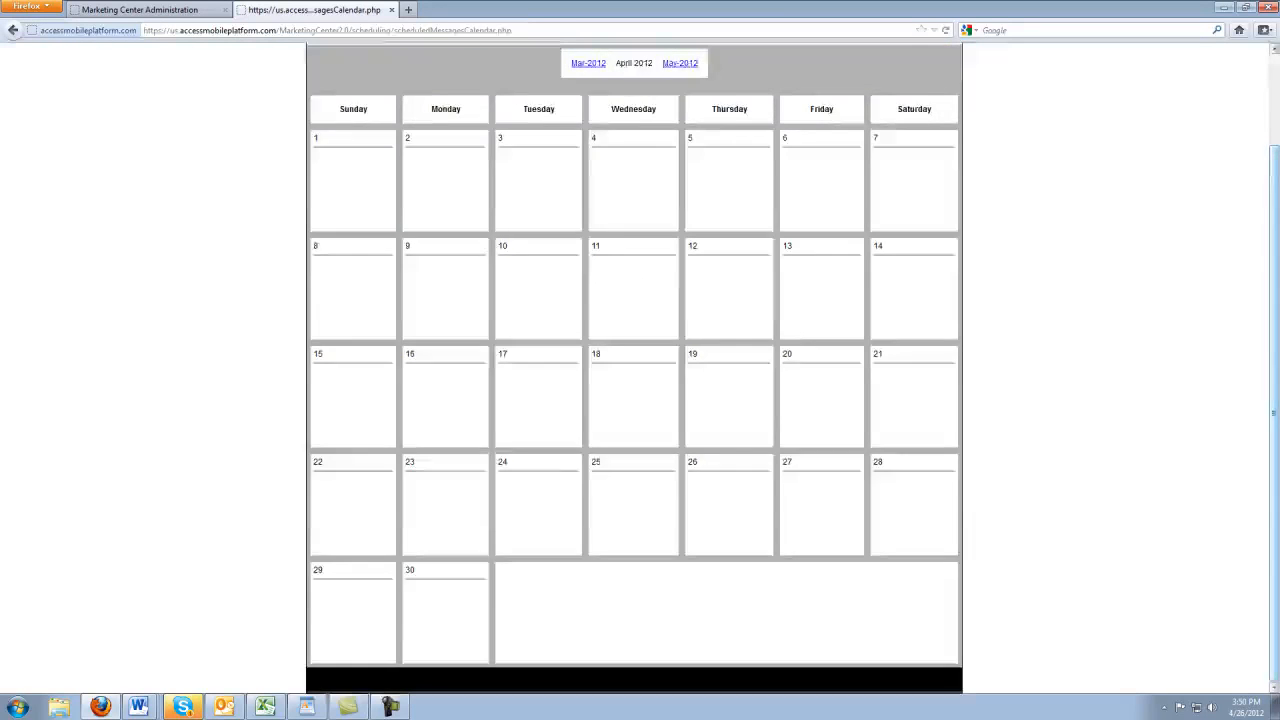
scroll(1274, 412, "up", 2)
left_click(625, 133)
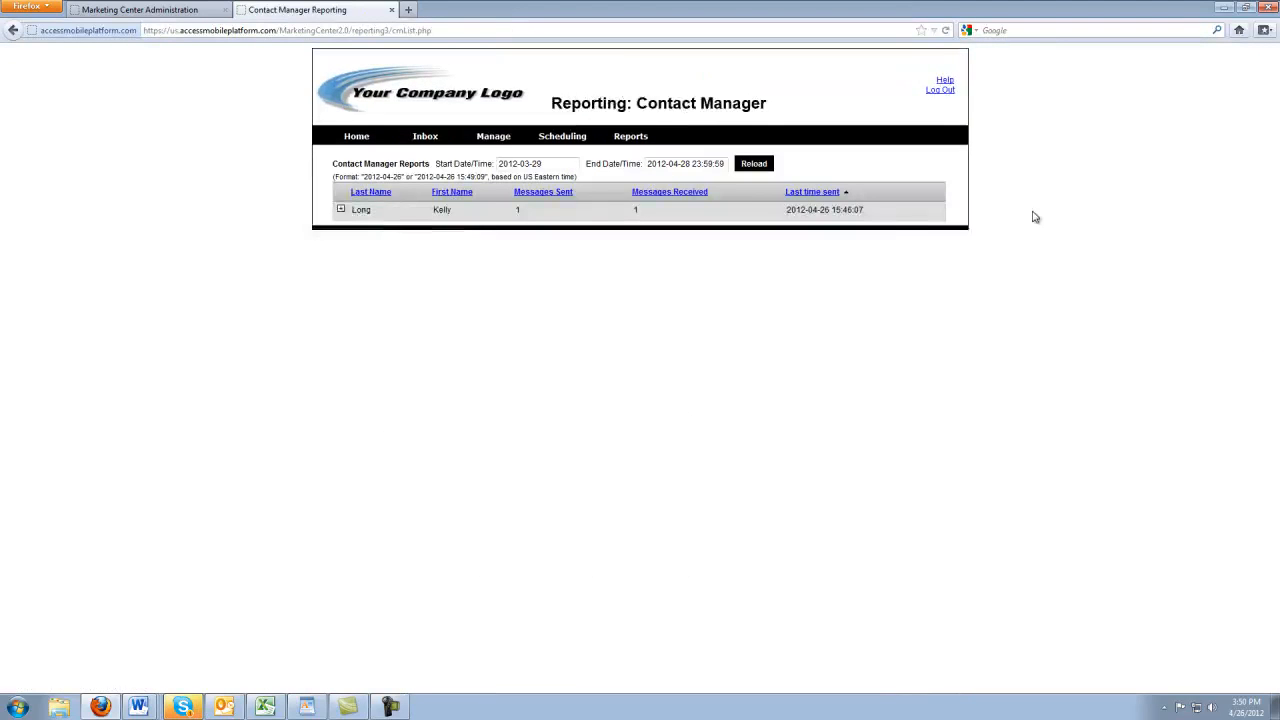
Expand the contact's sent/received chart and open the downloaded campaign log in Microsoft Excel
left_click(341, 210)
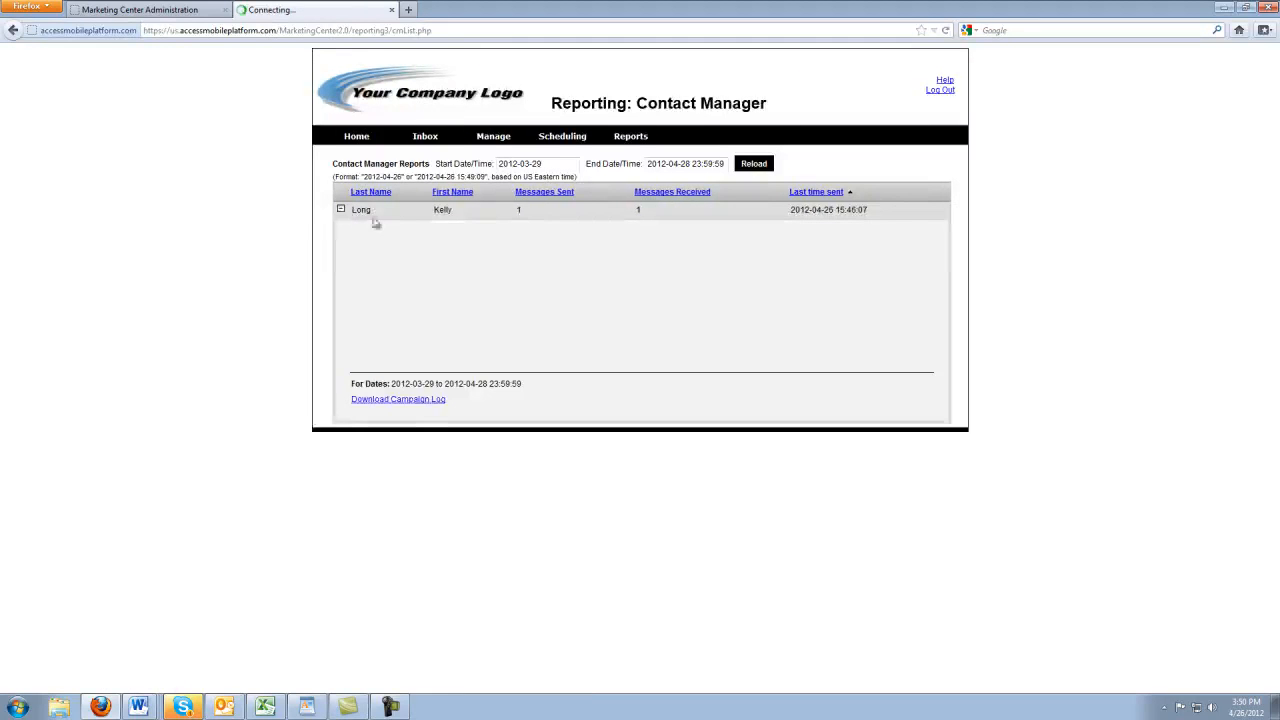
left_click(409, 400)
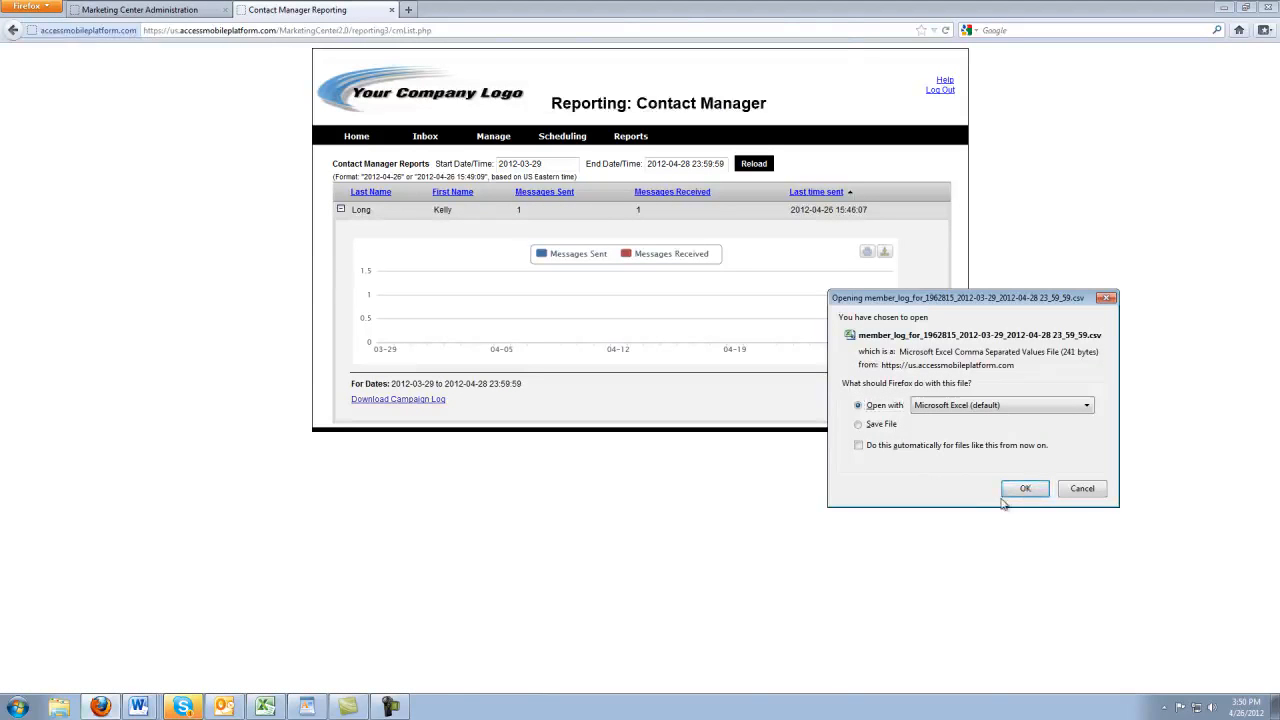
left_click(1026, 489)
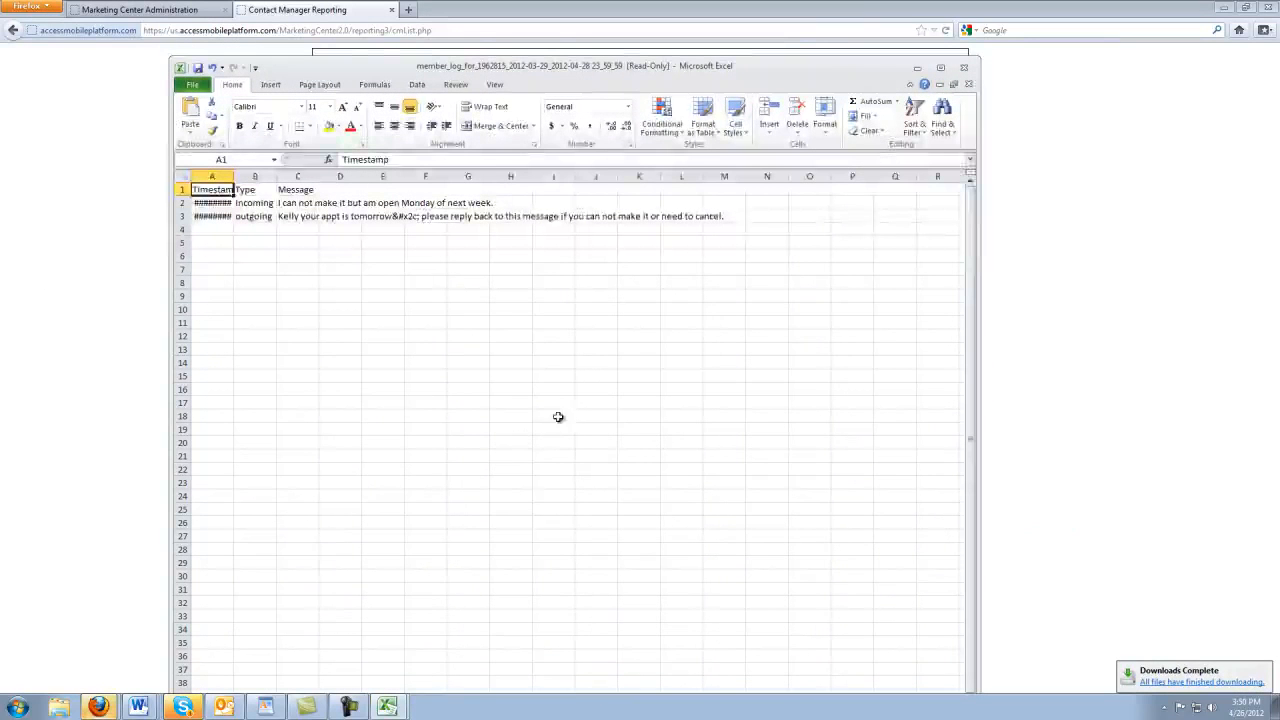
Autofit columns A and C, close the log without saving, and minimize Excel
double_click(233, 176)
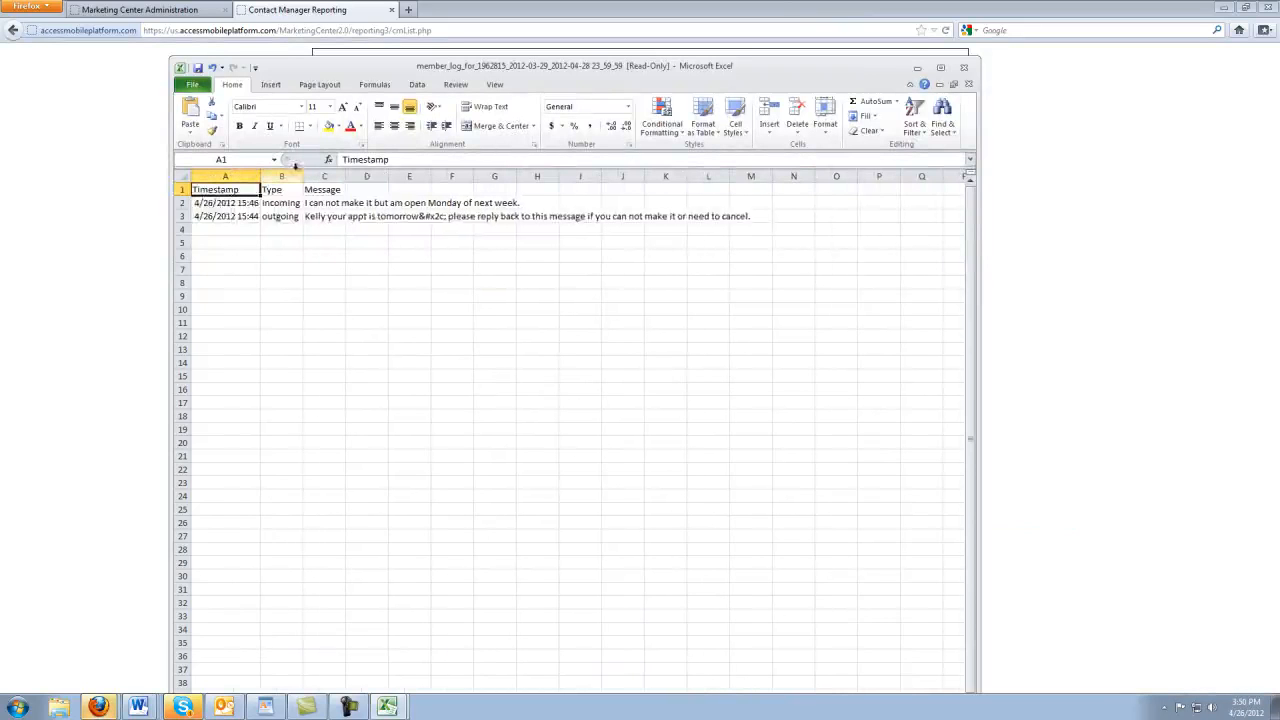
double_click(345, 177)
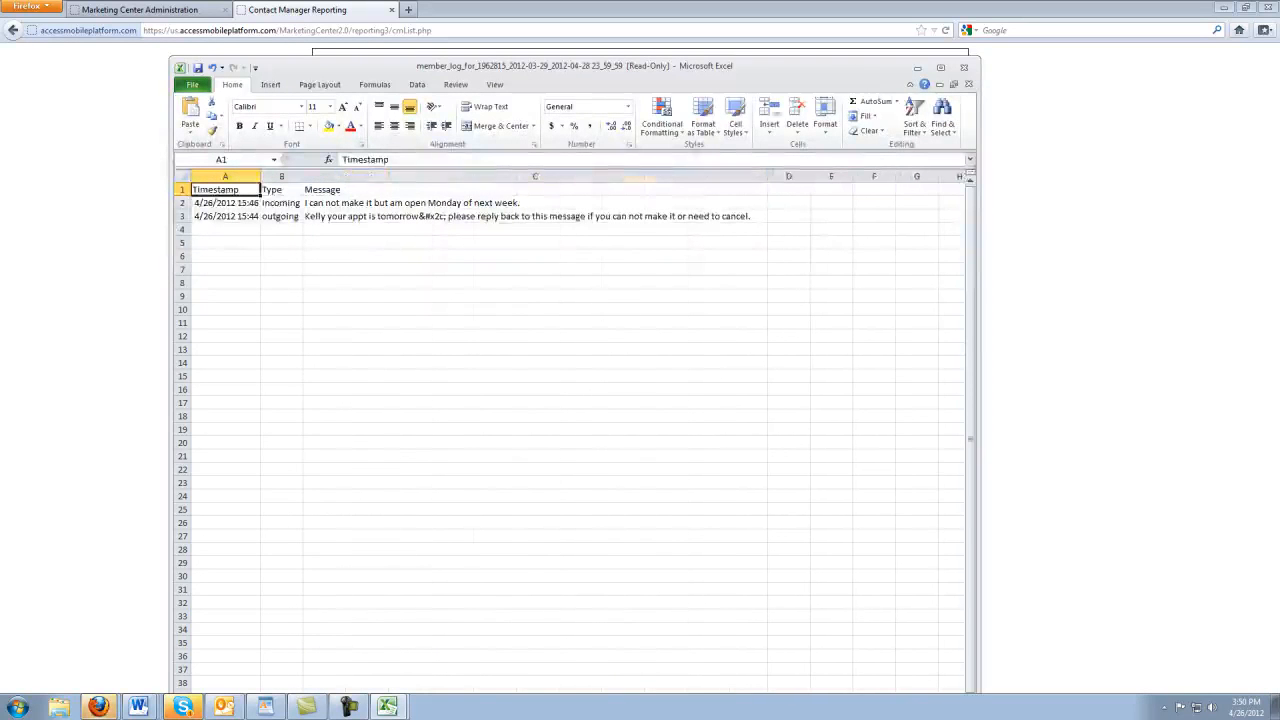
left_click(964, 67)
left_click(655, 372)
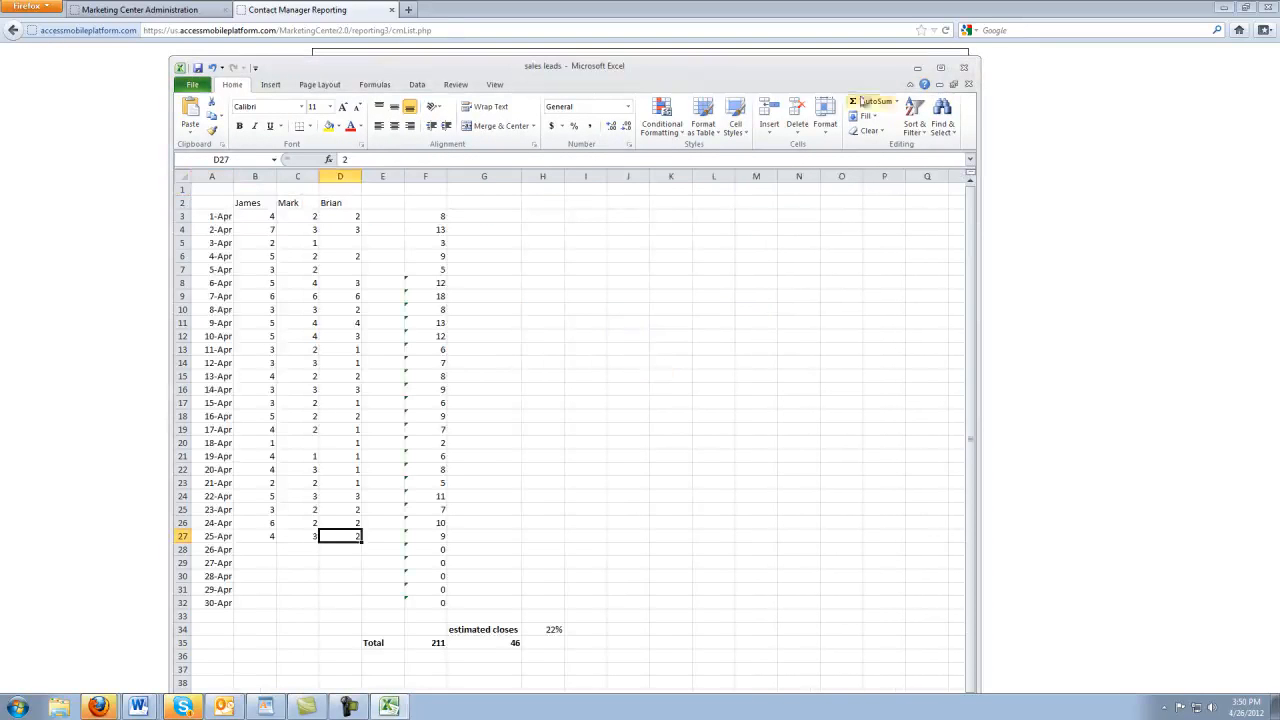
left_click(917, 68)
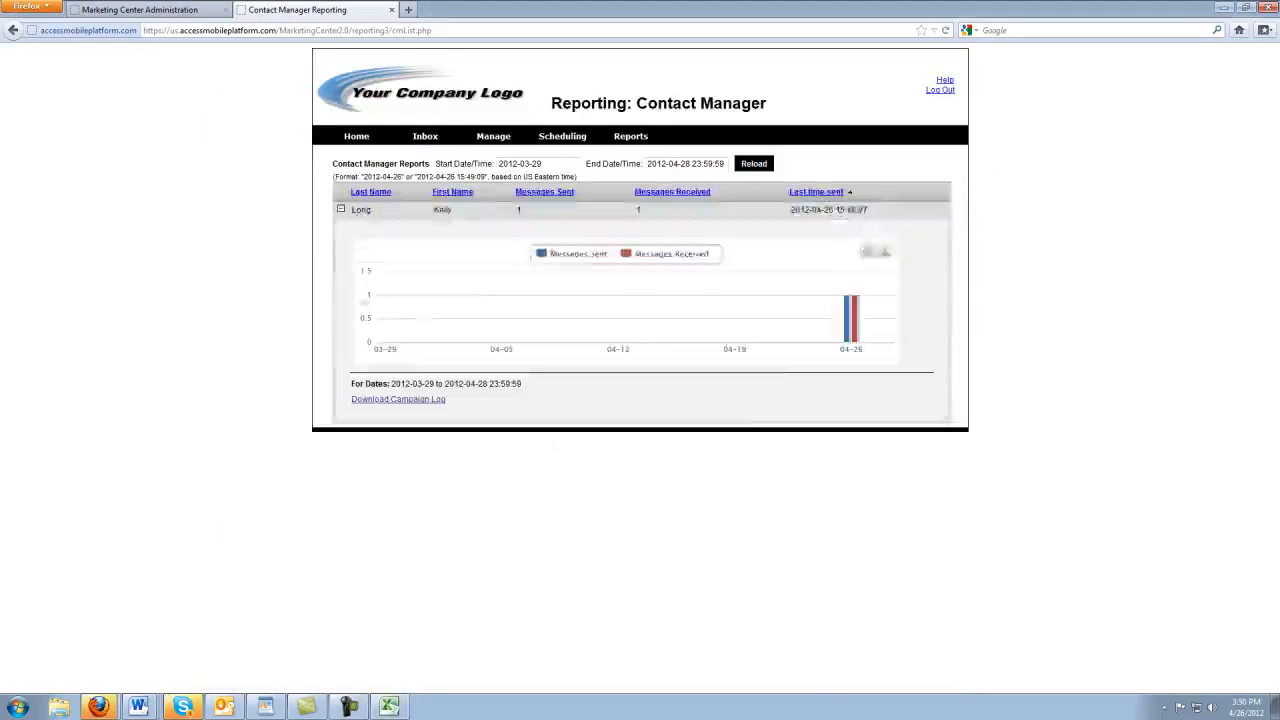